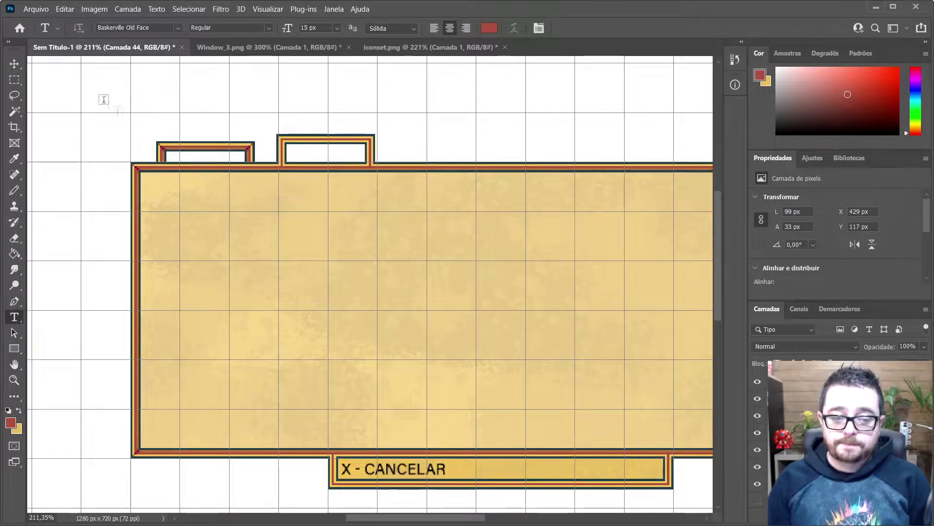
Open the game project file from the Projeto Café folder on OneDrive in RPG Maker MZ.
scroll(275, 197, down, 2)
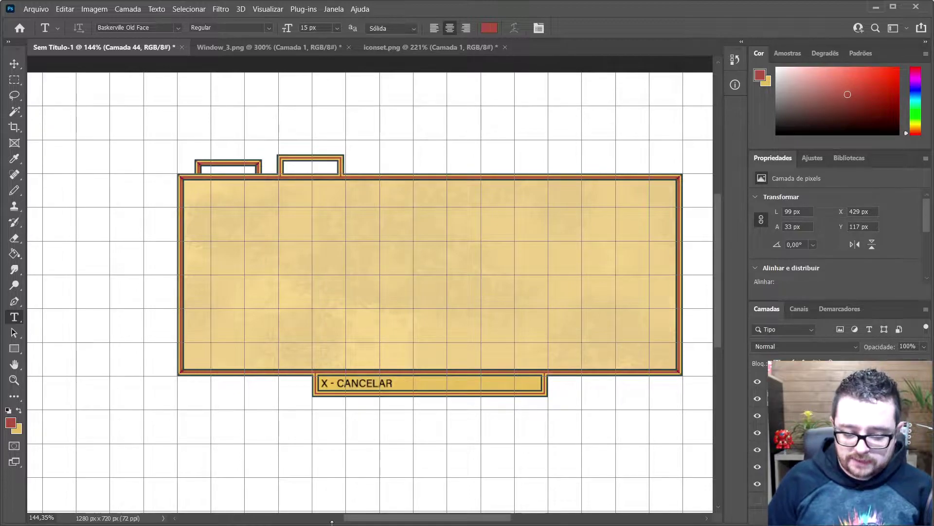
key(super)
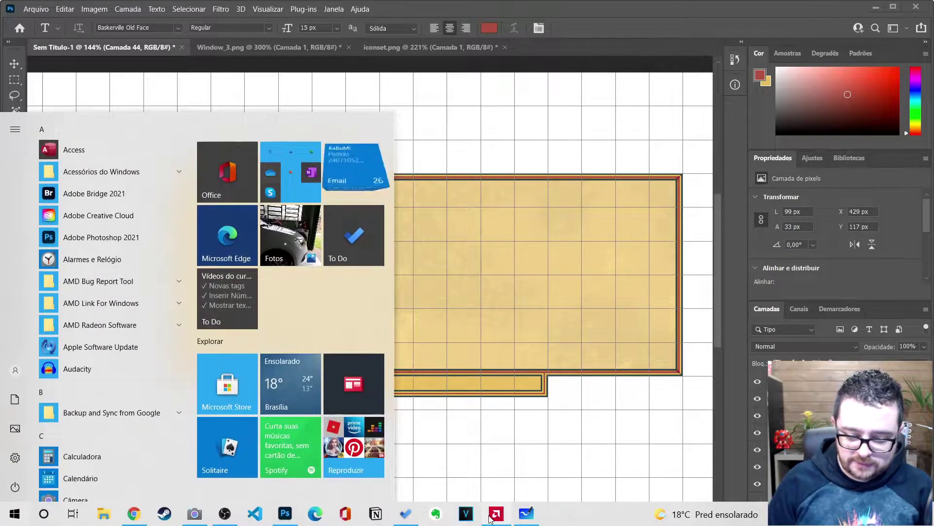
click(103, 513)
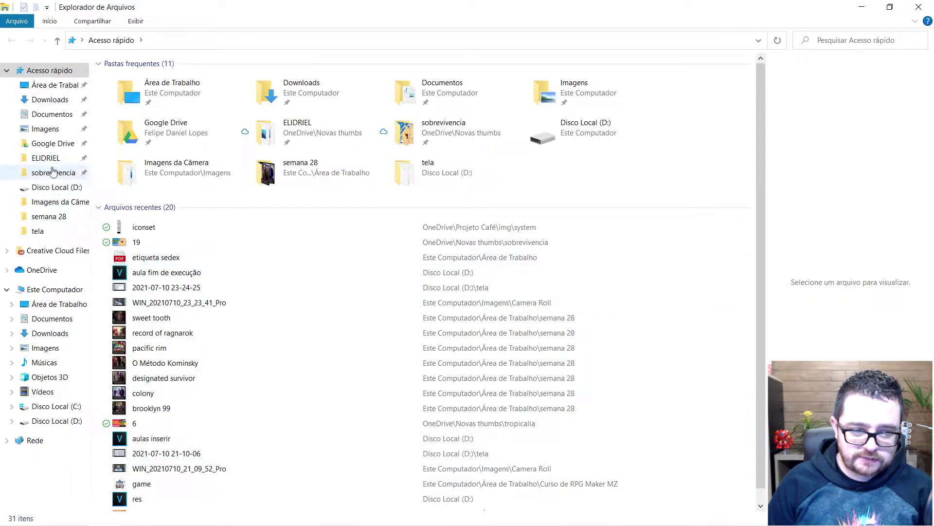
click(42, 271)
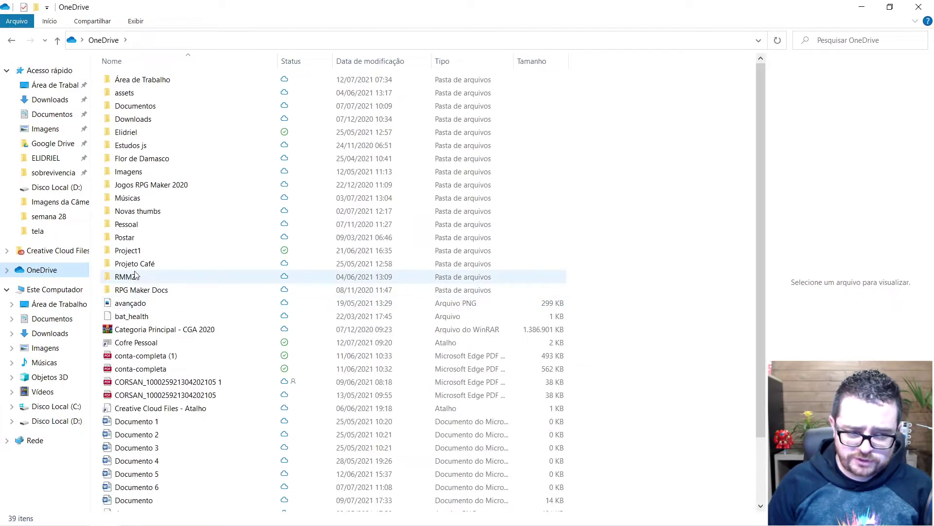
double_click(130, 264)
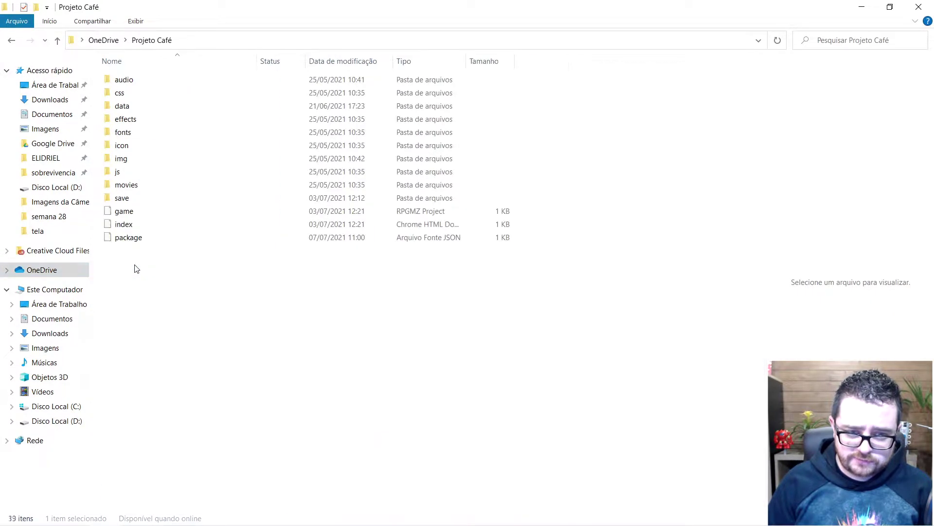
double_click(132, 214)
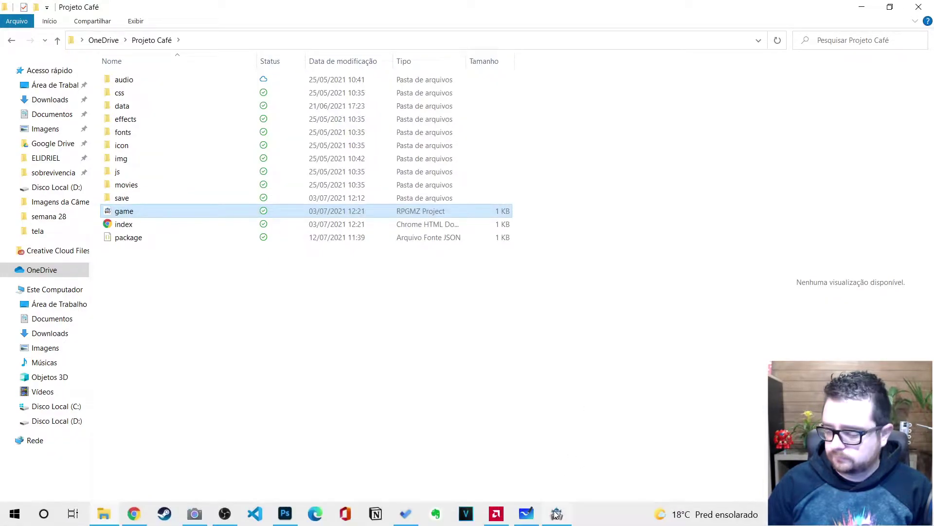
mouse_move(557, 515)
click(556, 462)
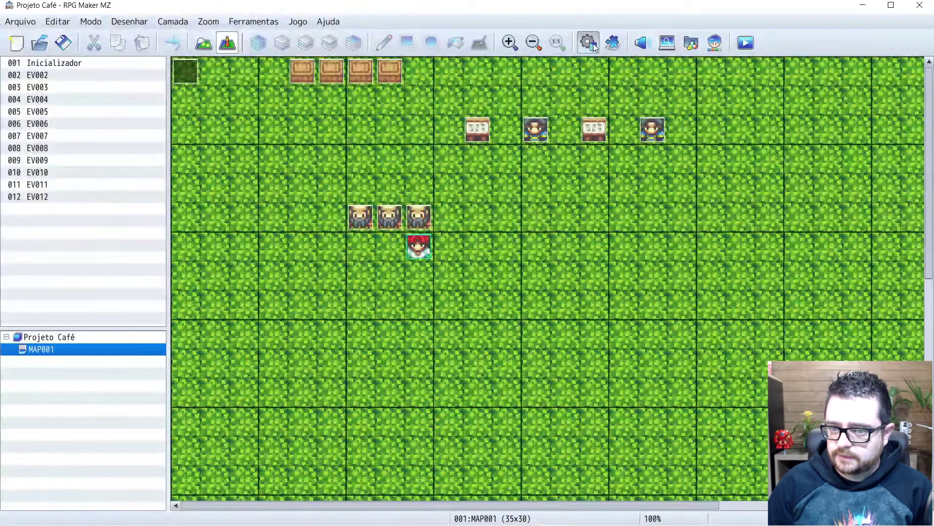
Check the font file names in the project database's Sistema 2 settings and return to Photoshop.
click(594, 43)
click(158, 242)
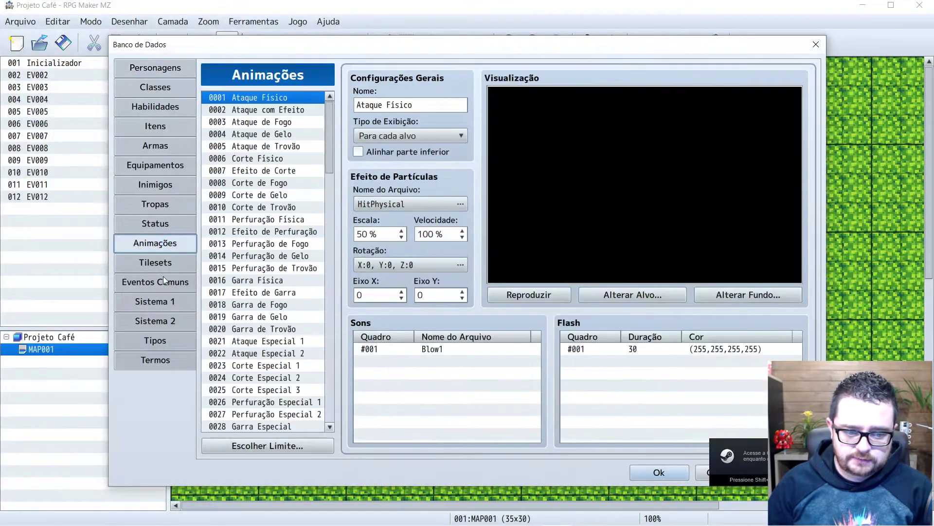
click(164, 281)
click(166, 317)
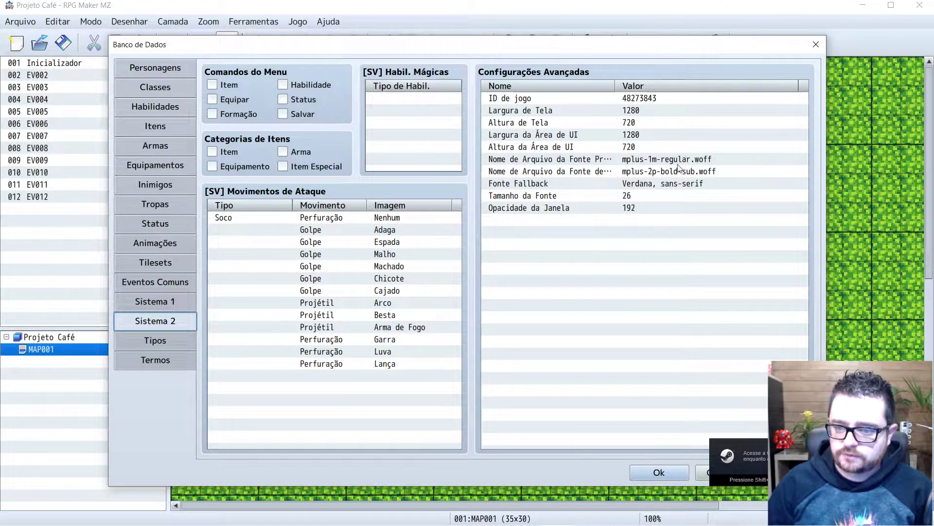
key(alt+Tab)
key(alt+Tab)
key(Tab)
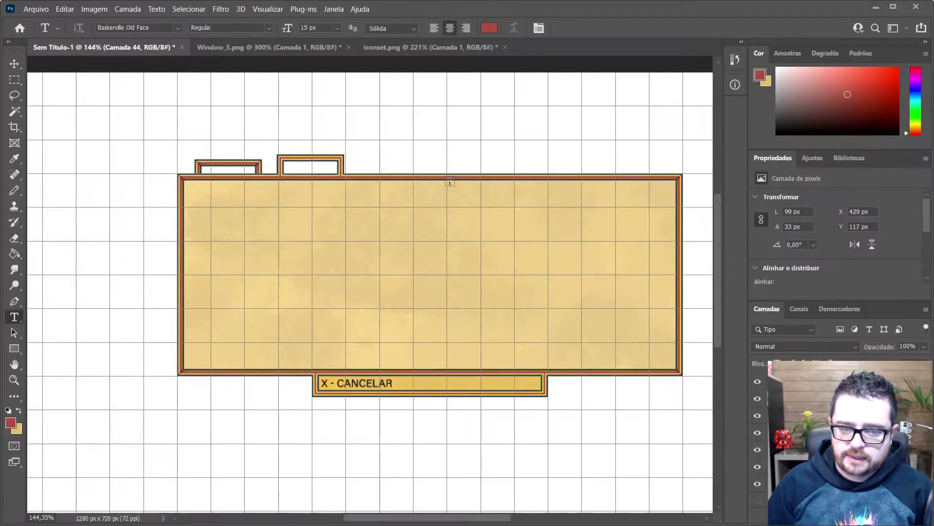
Set the Type tool's font to Montserrat Regular.
click(178, 28)
scroll(285, 372, down, 10)
scroll(283, 362, down, 2)
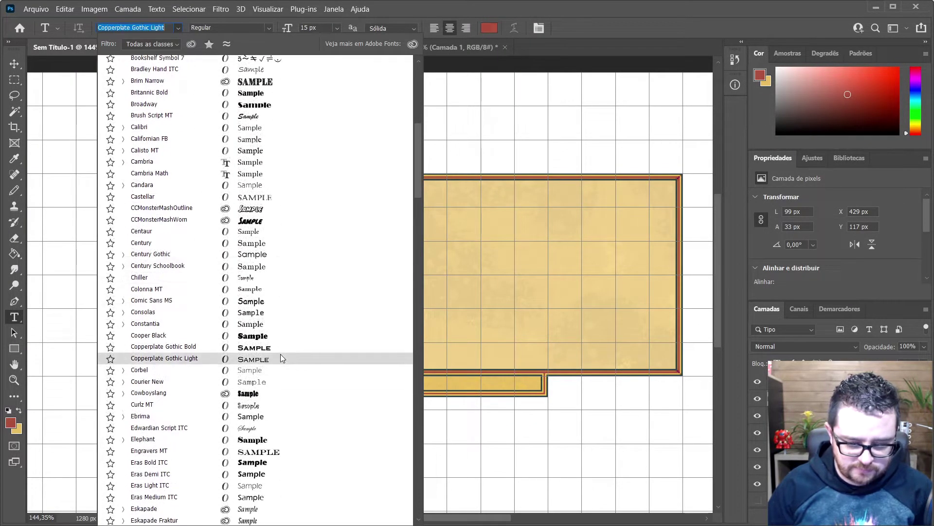
text(mprint MT Shadow)
scroll(272, 352, down, 1)
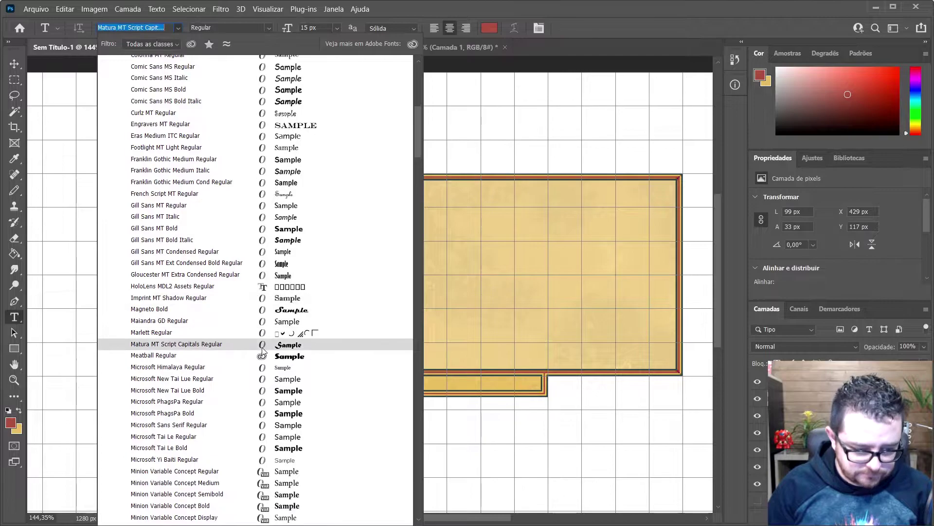
scroll(260, 370, down, 12)
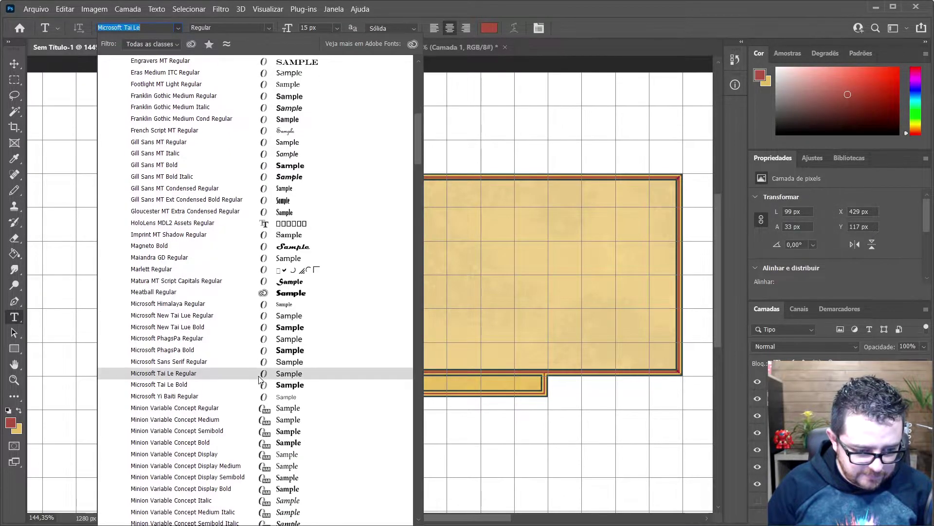
scroll(261, 372, down, 20)
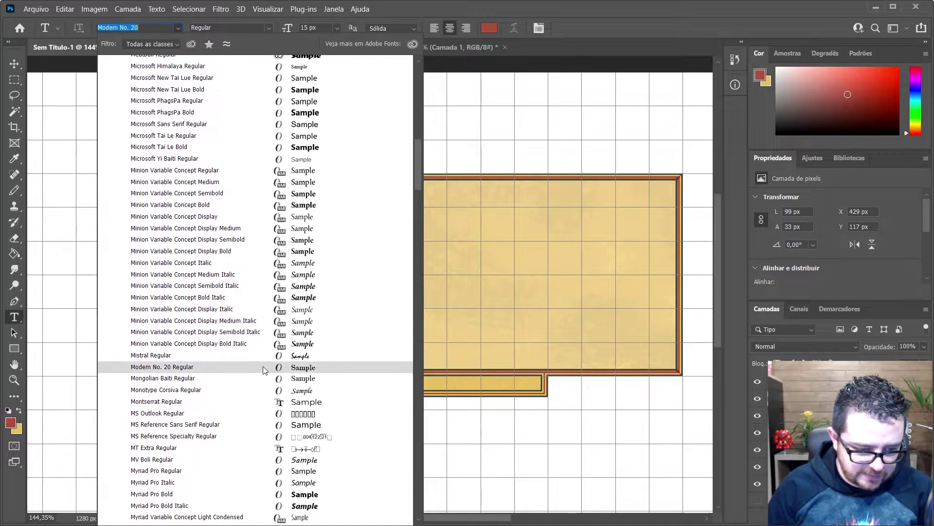
scroll(264, 370, down, 15)
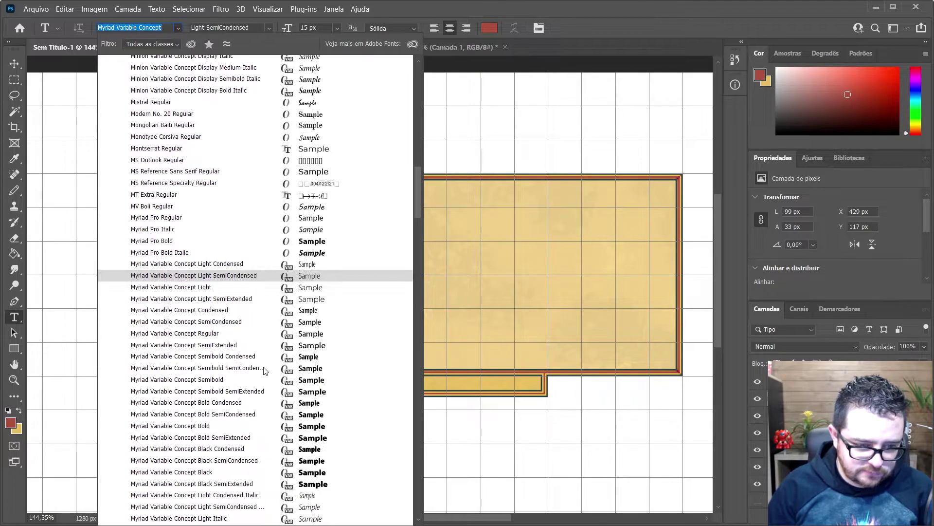
scroll(264, 369, down, 20)
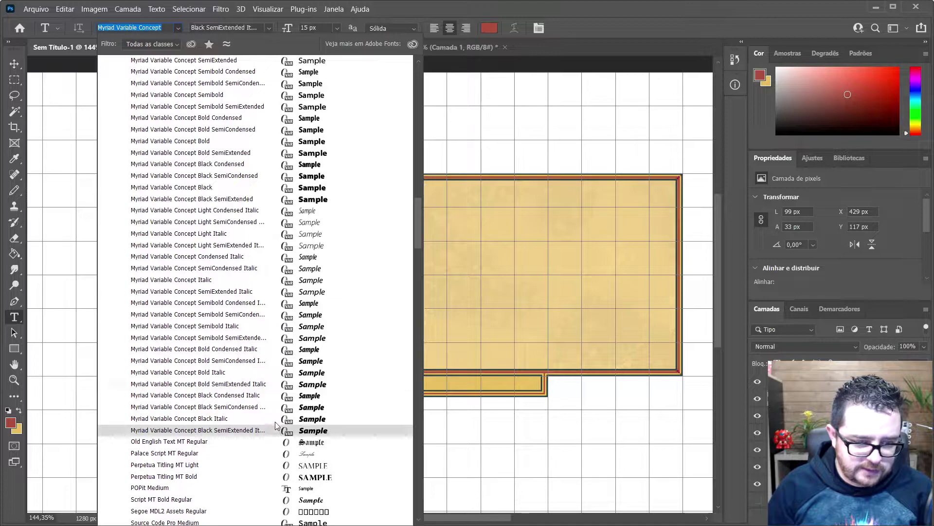
scroll(278, 414, up, 14)
scroll(280, 403, up, 8)
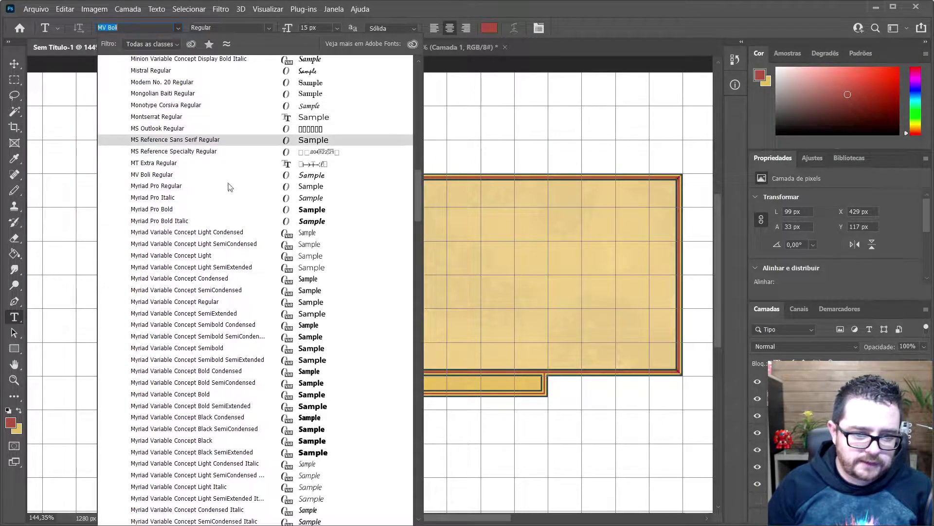
scroll(224, 249, up, 3)
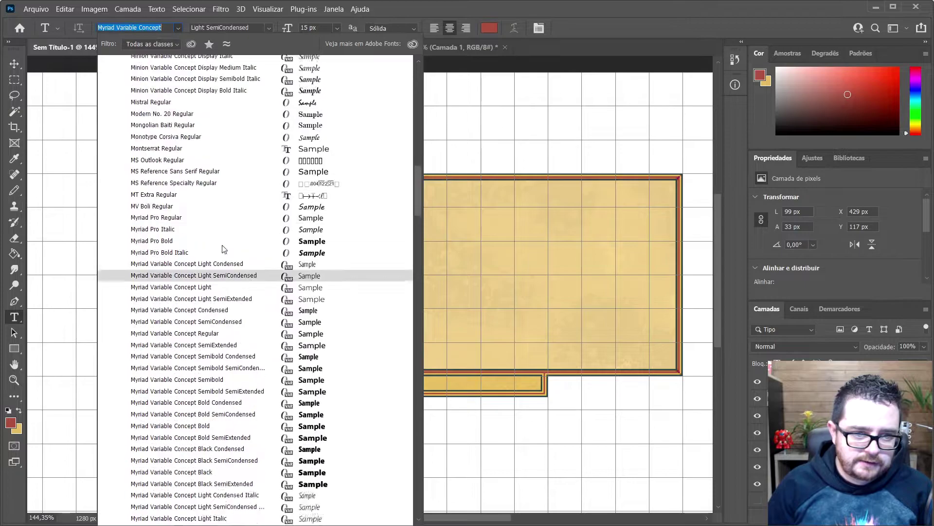
scroll(236, 200, up, 5)
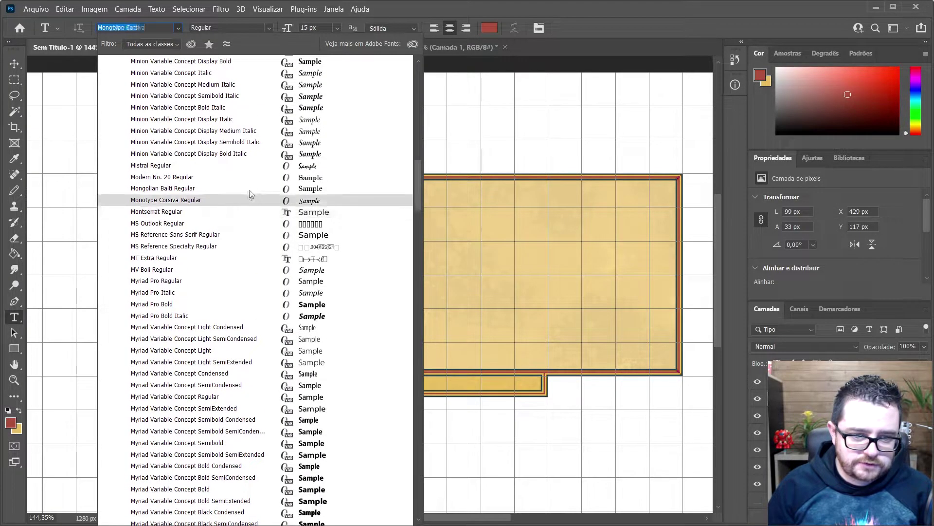
scroll(250, 211, up, 5)
key(Return)
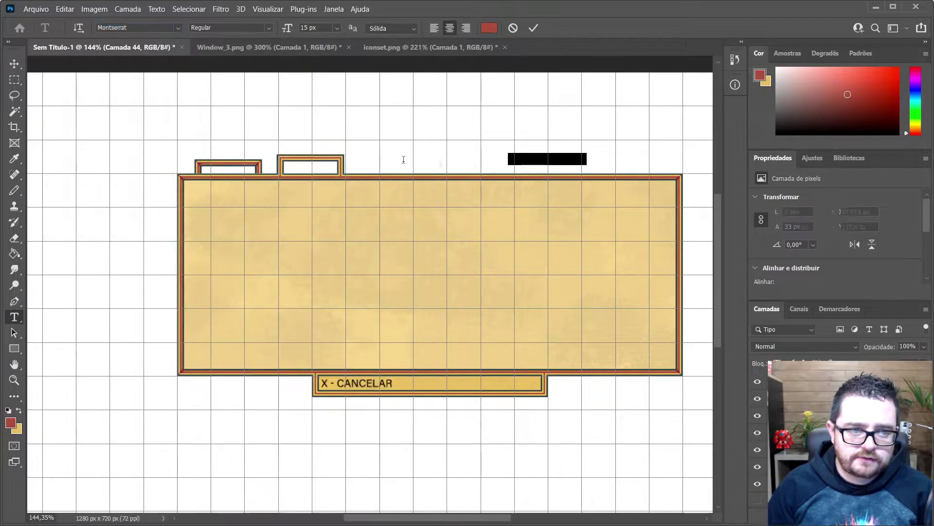
click(516, 159)
click(574, 171)
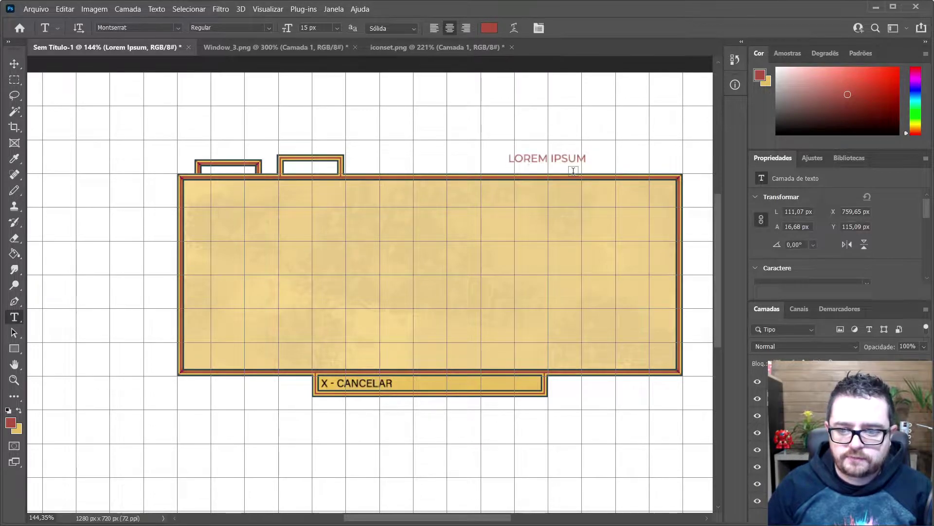
key(Delete)
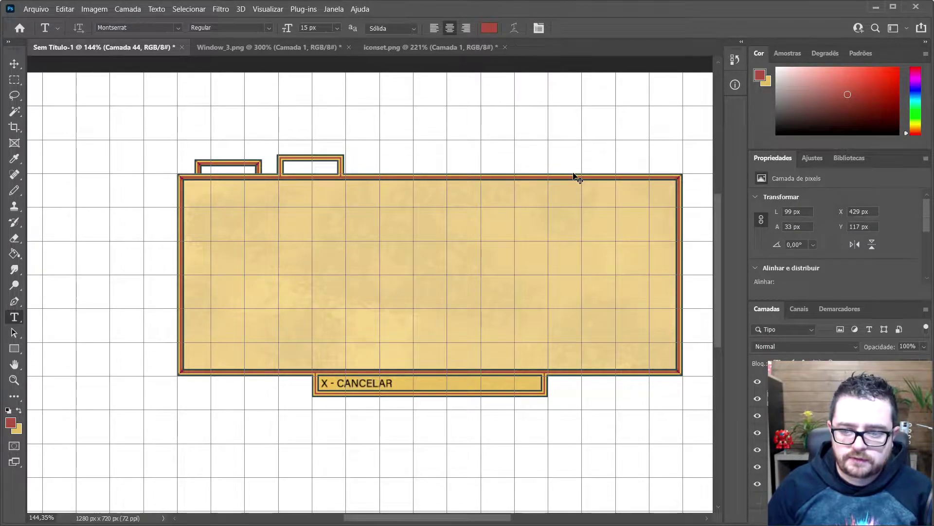
Place a 15 px placeholder text inside the parchment panel and move it to about X 423 px, Y 254 px.
click(287, 256)
click(495, 266)
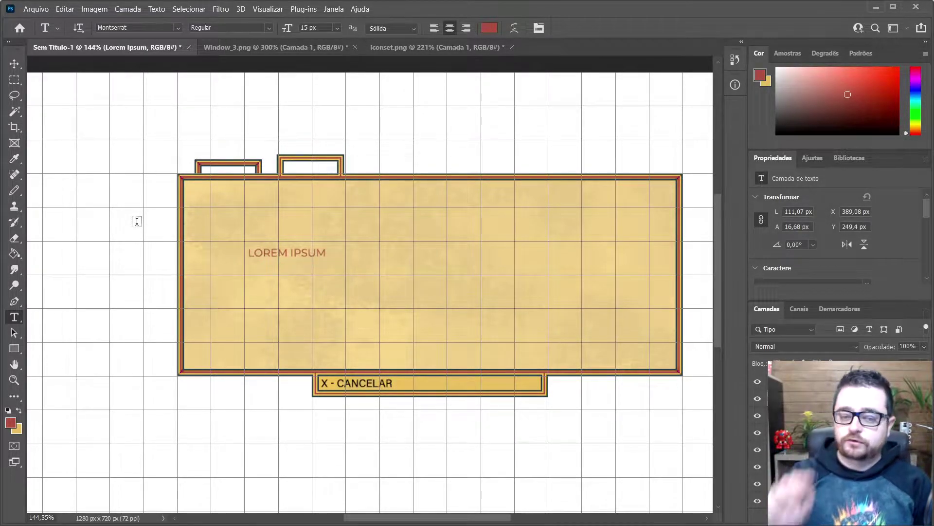
scroll(135, 215, up, 2)
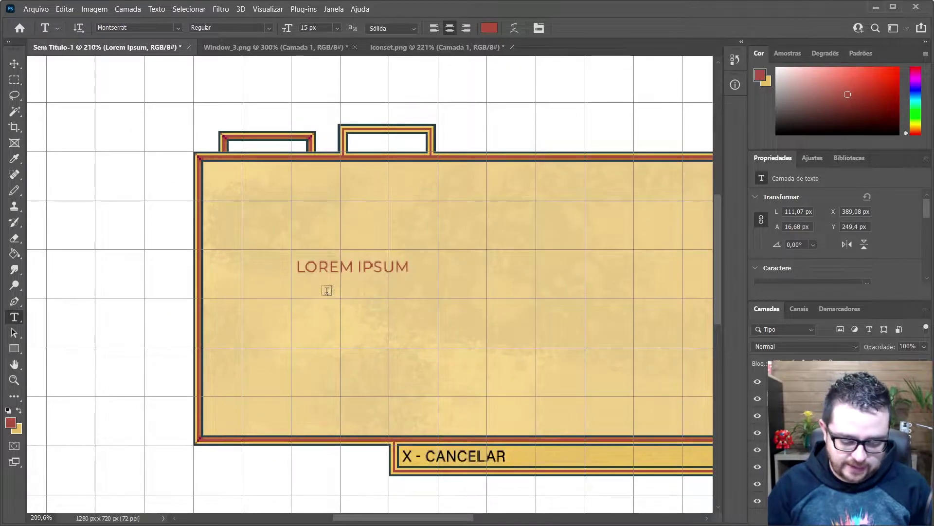
key(v)
drag(369, 267, 403, 272)
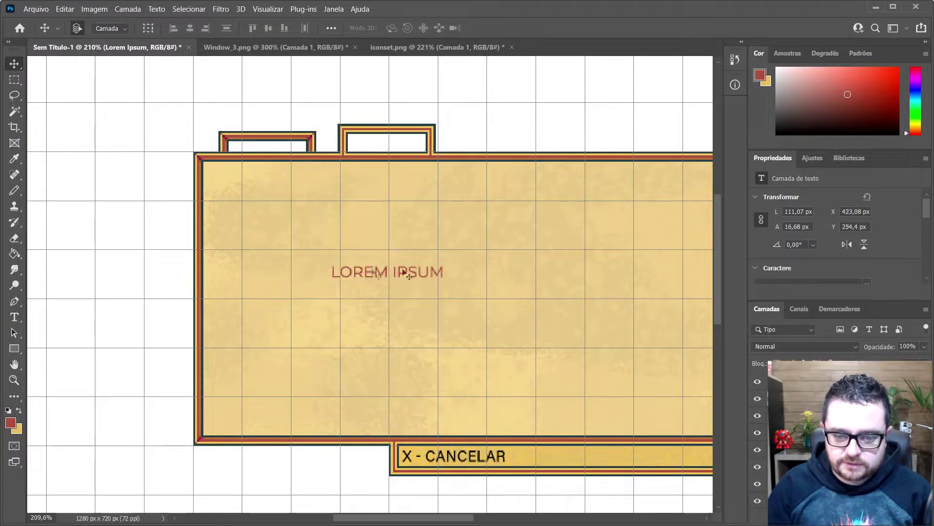
Select the whole LOREM IPSUM placeholder text for editing.
key(t)
click(444, 273)
drag(443, 273, 270, 261)
Switch to Microsoft Whiteboard and examine the list of menu sections beside the Coleção sketch.
key(alt+Tab)
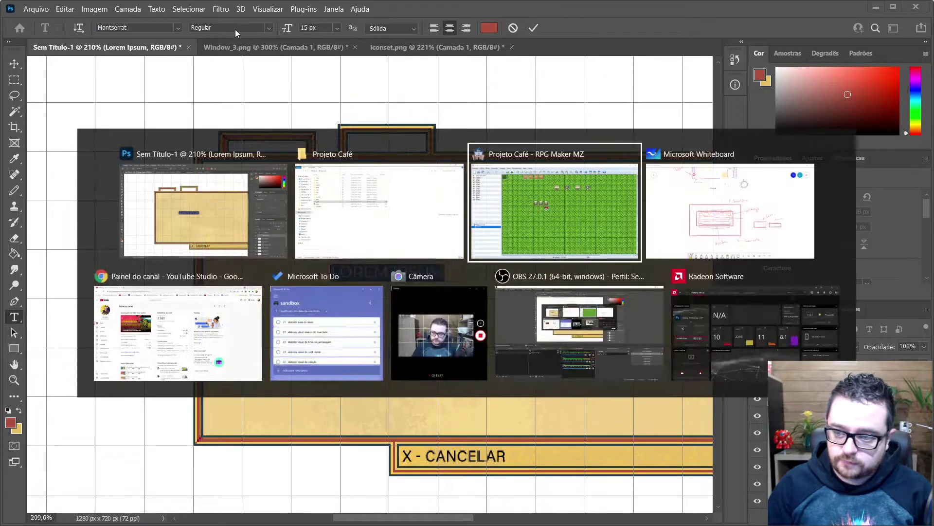
key(alt+Tab)
scroll(513, 317, down, 15)
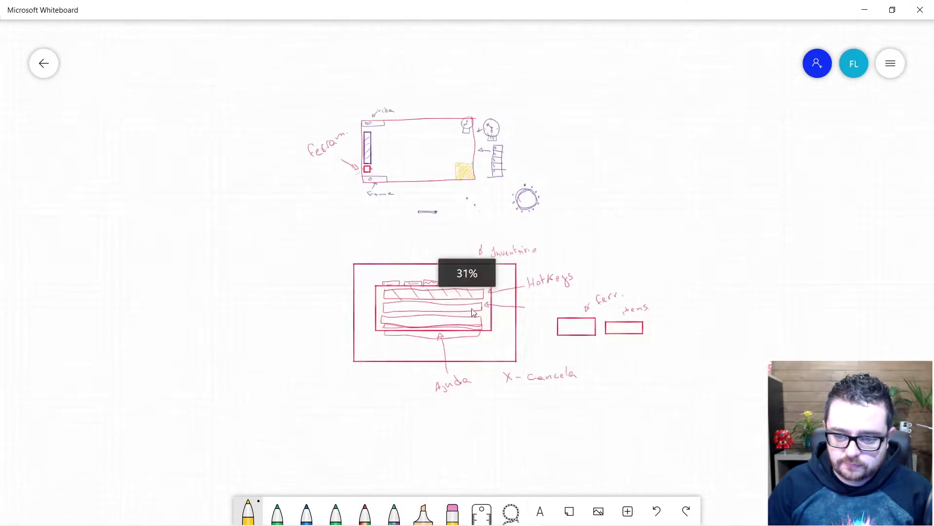
scroll(387, 319, down, 2)
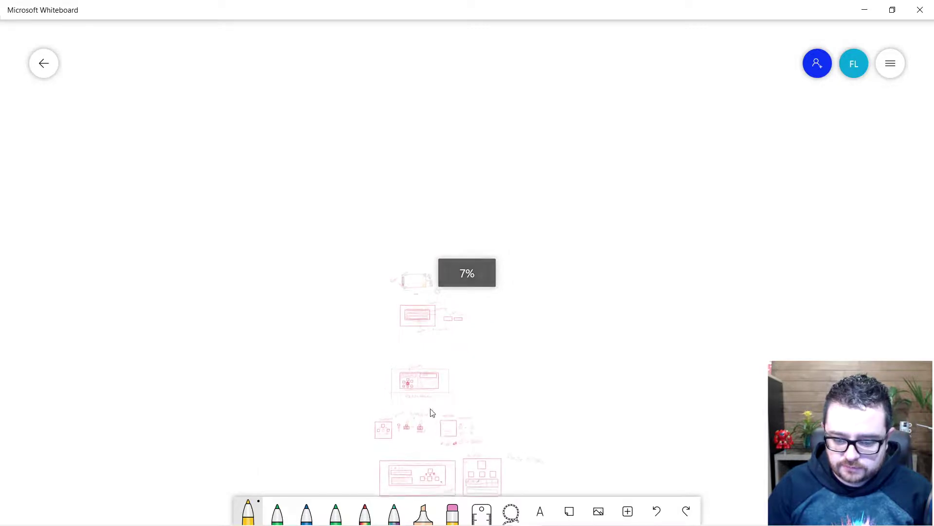
scroll(527, 426, down, 5)
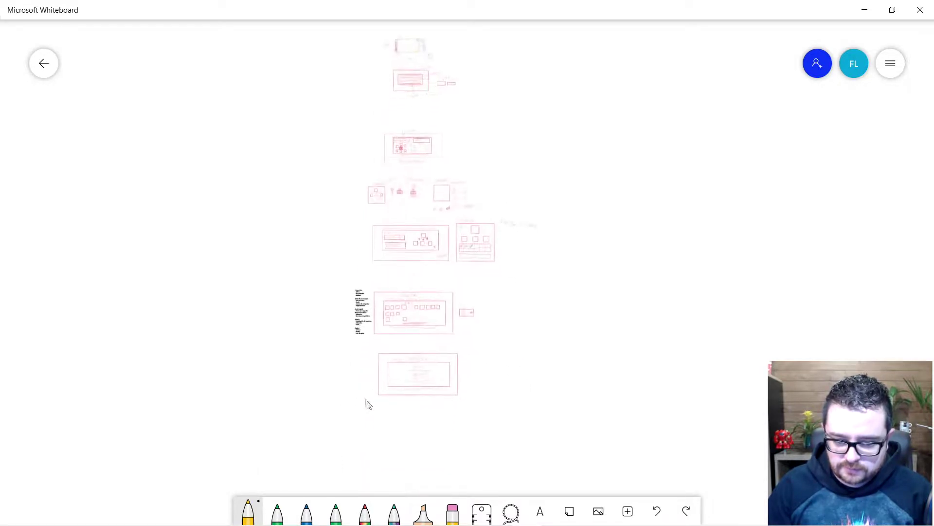
scroll(342, 323, up, 10)
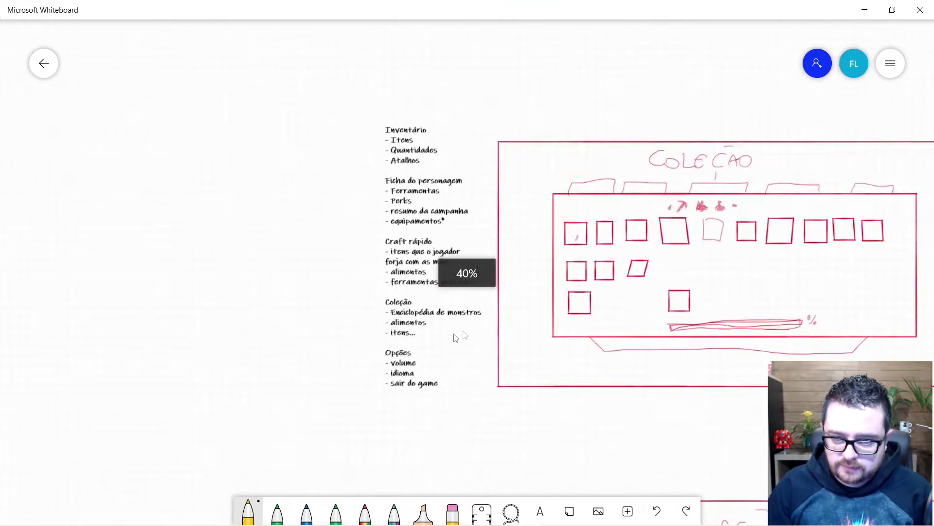
scroll(444, 197, up, 2)
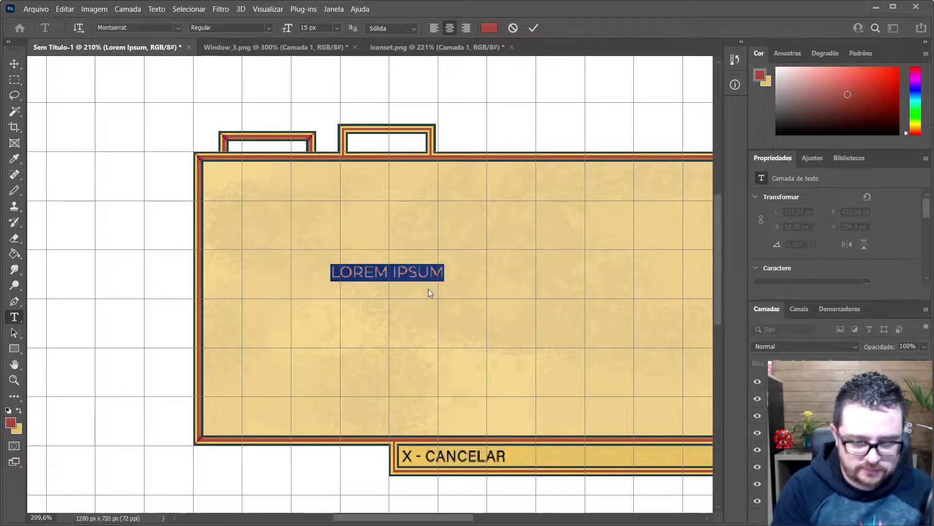
Return to Photoshop and replace the selected placeholder text with INVENTÁRIO.
text(INVEN)
key(BackSpace)
text(ENT)
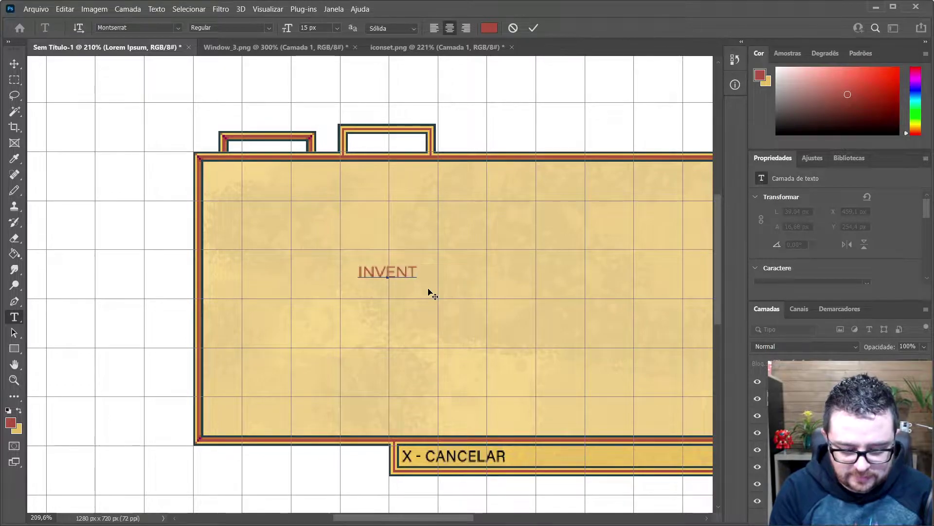
text(ÁRIO)
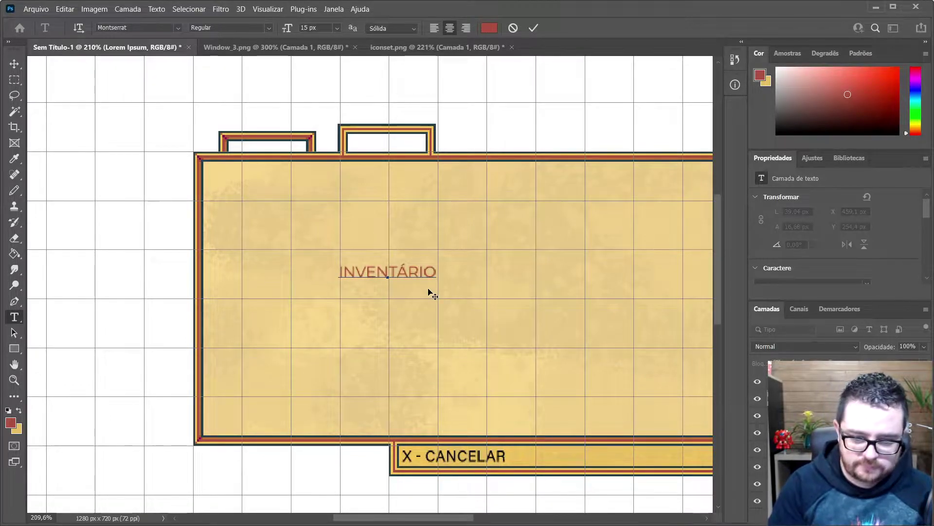
click(428, 287)
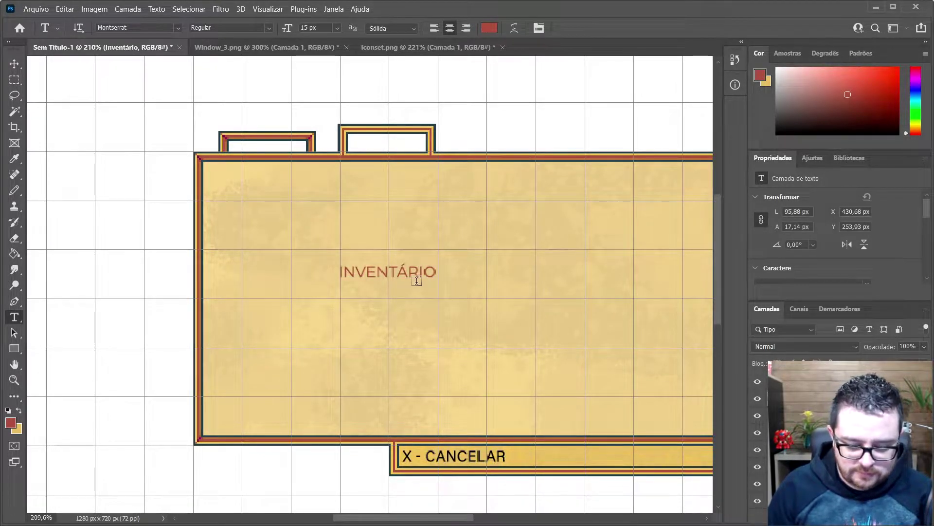
Set the INVENTÁRIO text colour to the dark brown #240802.
click(489, 28)
drag(415, 169, 412, 280)
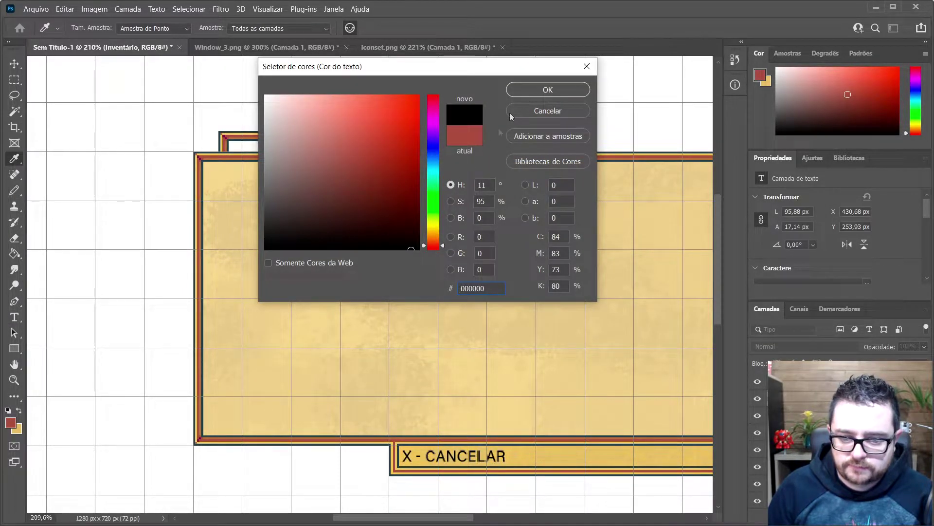
drag(407, 237, 410, 228)
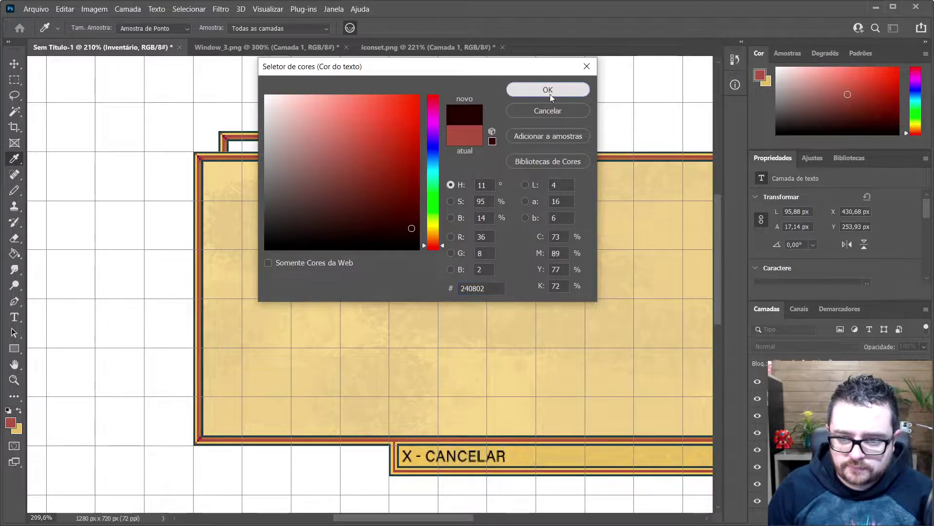
click(549, 92)
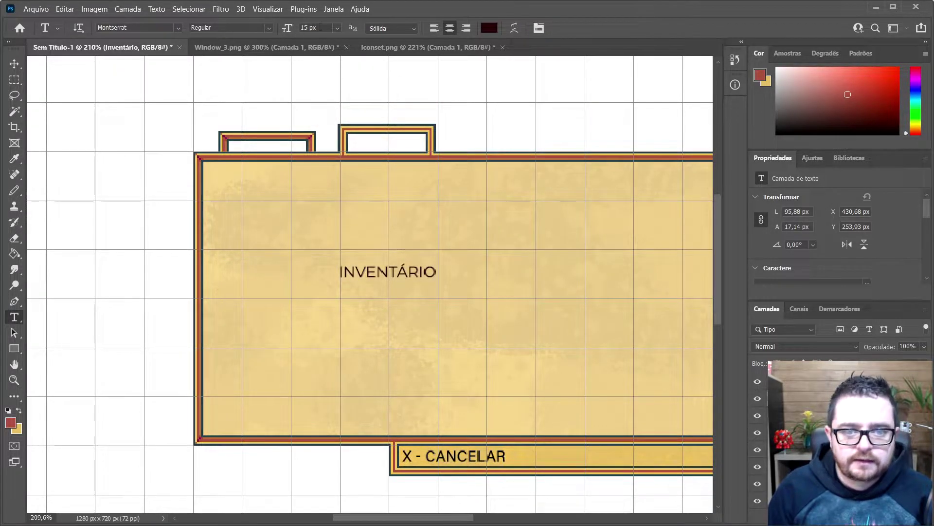
Try the Bem definida anti-aliasing on the INVENTÁRIO text, returning it to Sólida.
click(407, 28)
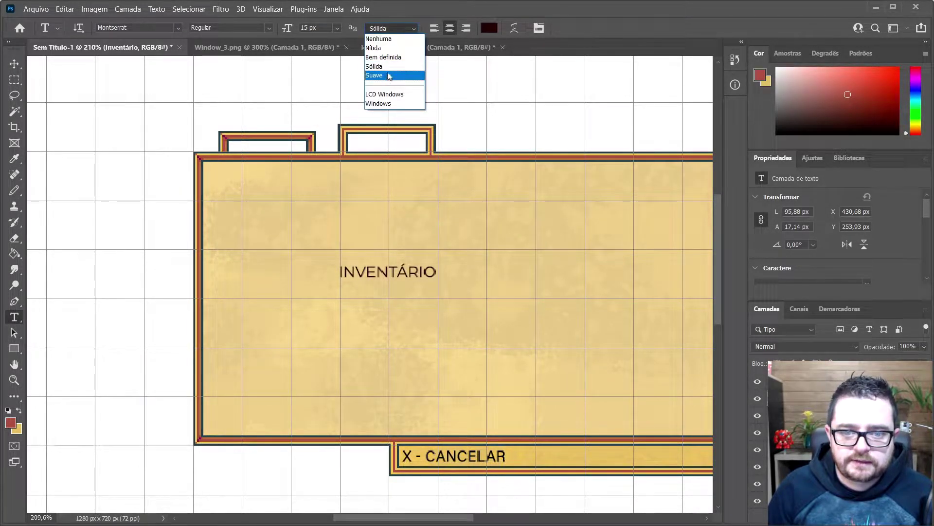
click(384, 57)
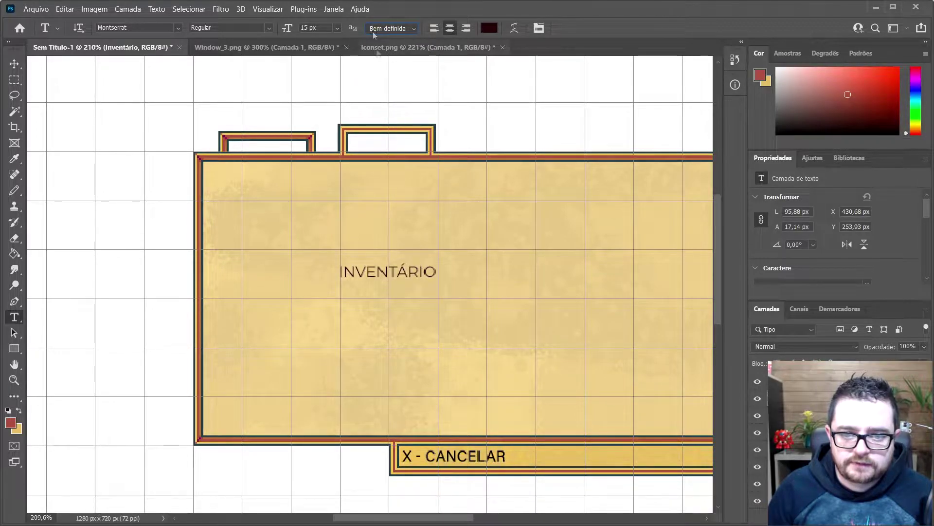
click(413, 29)
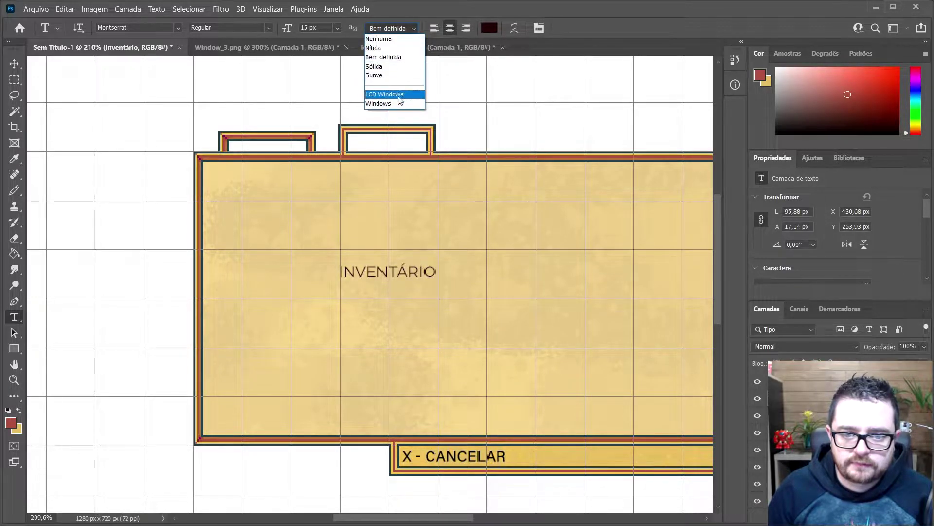
click(396, 57)
click(401, 29)
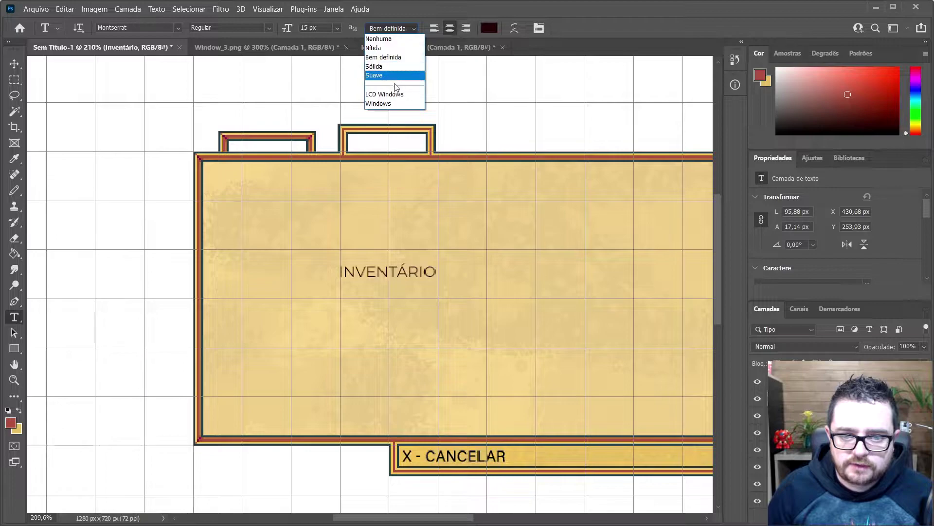
click(390, 66)
click(453, 231)
key(Escape)
Move the INVENTÁRIO label up onto the second tab frame, at about X 440 px, Y 129 px.
key(v)
drag(402, 271, 413, 147)
scroll(412, 147, up, 5)
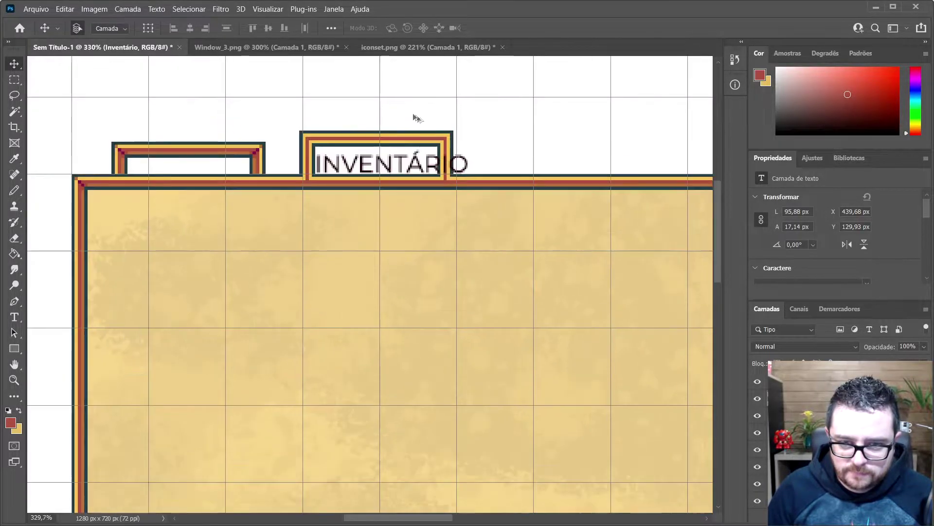
key(Up)
scroll(415, 162, down, 5)
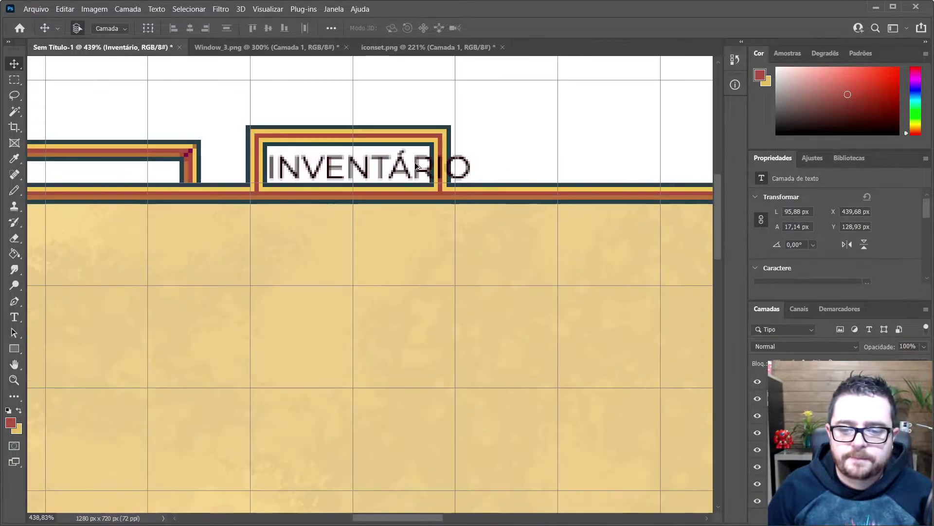
Duplicate the INVENTÁRIO label into the parchment panel and change the copy's text to PERSONAGEM.
drag(421, 169, 411, 288)
key(t)
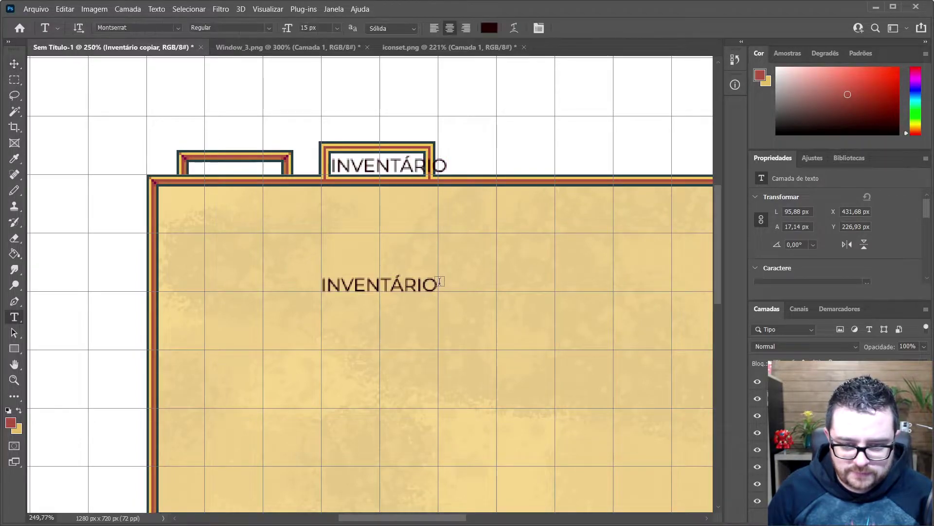
click(438, 281)
key(Escape)
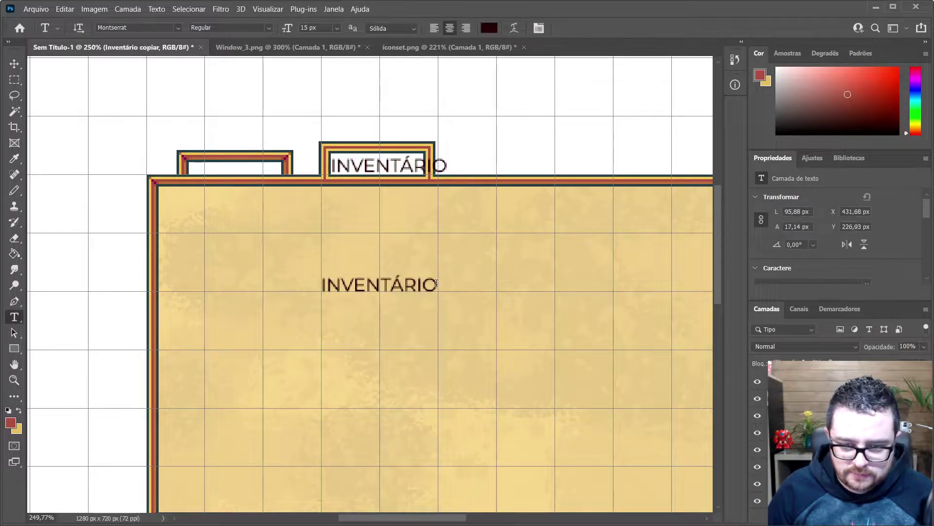
double_click(428, 286)
text(PERSONAGEM)
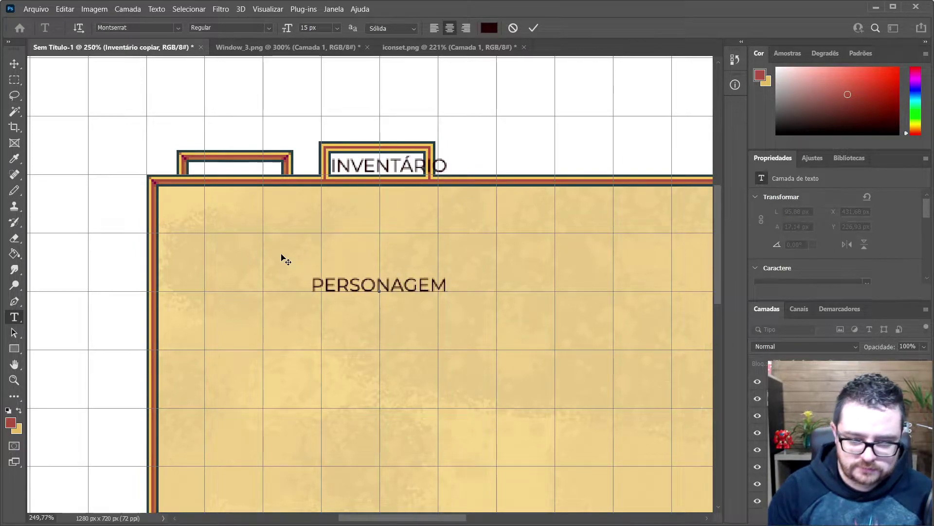
key(ctrl+Return)
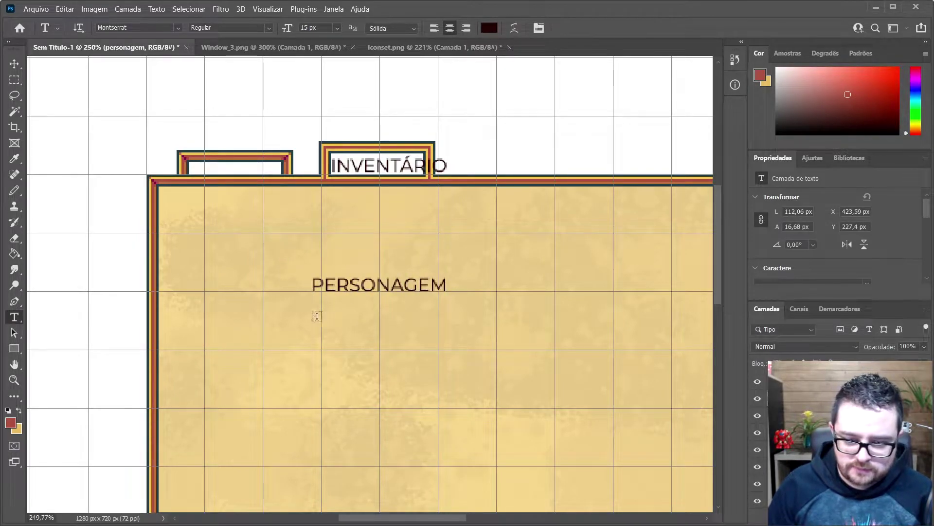
Add a MANUFATURA label below PERSONAGEM, checking the menu section list in Microsoft Whiteboard before returning to Photoshop.
click(307, 335)
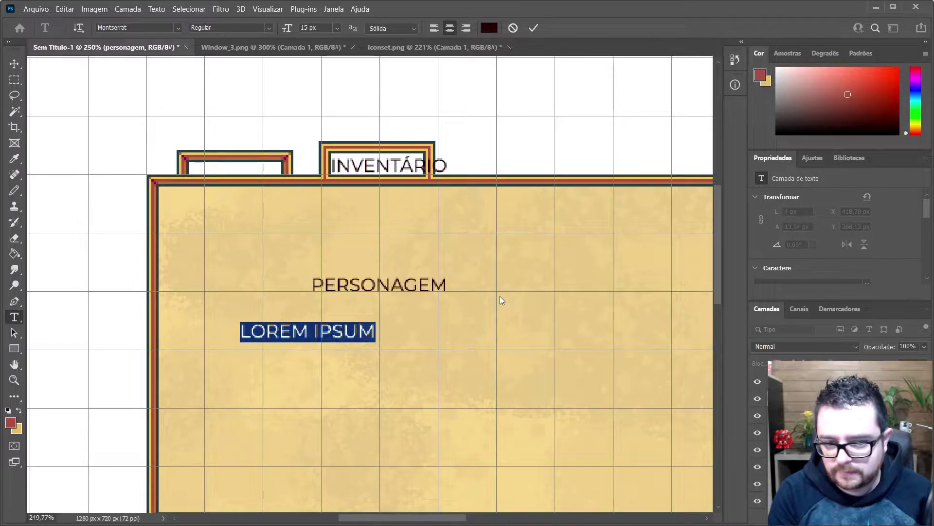
key(alt+Tab)
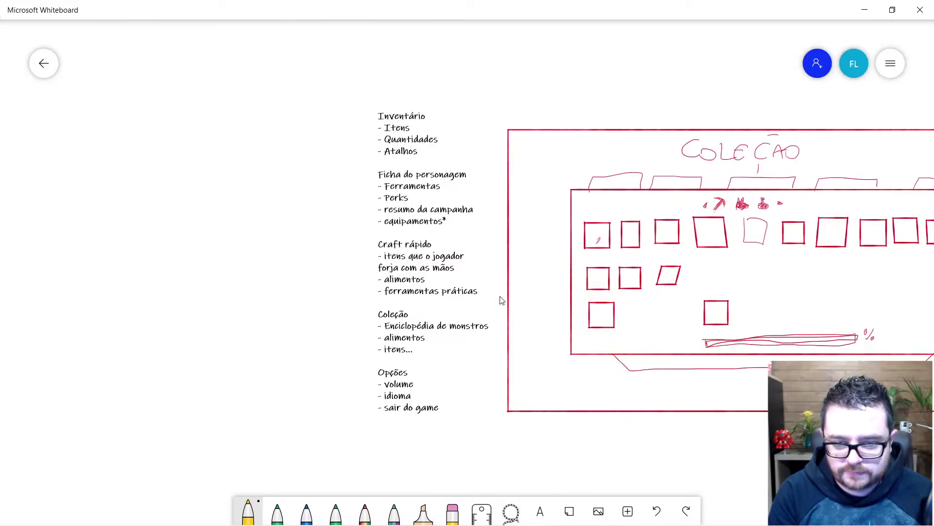
key(alt+Tab)
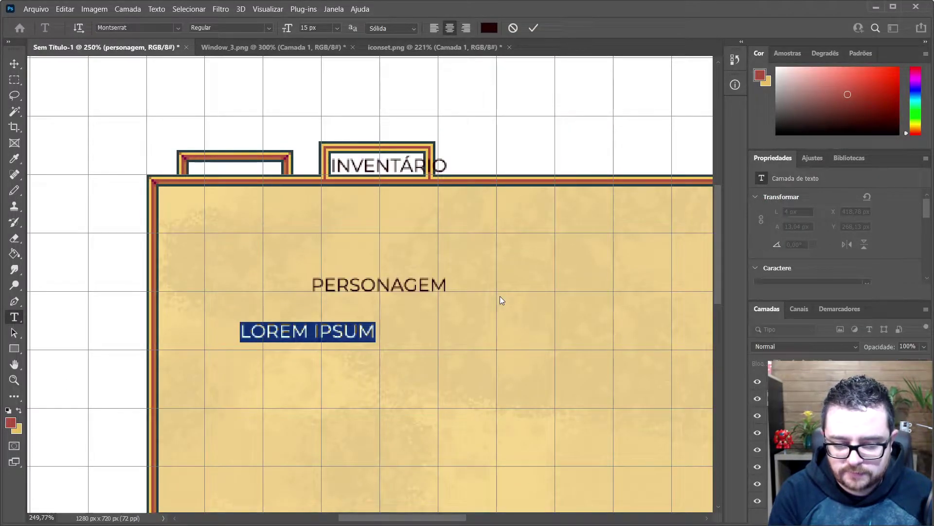
text(C)
key(BackSpace)
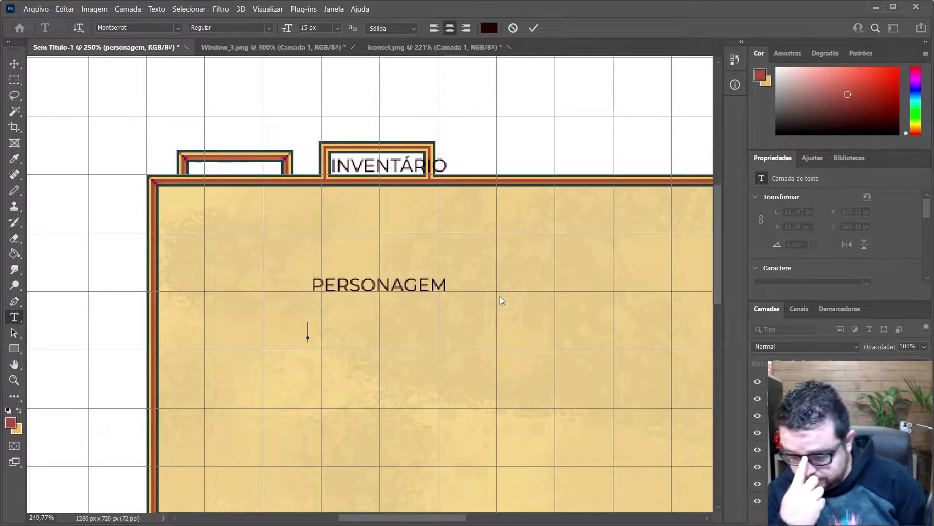
text(MANUFATURA)
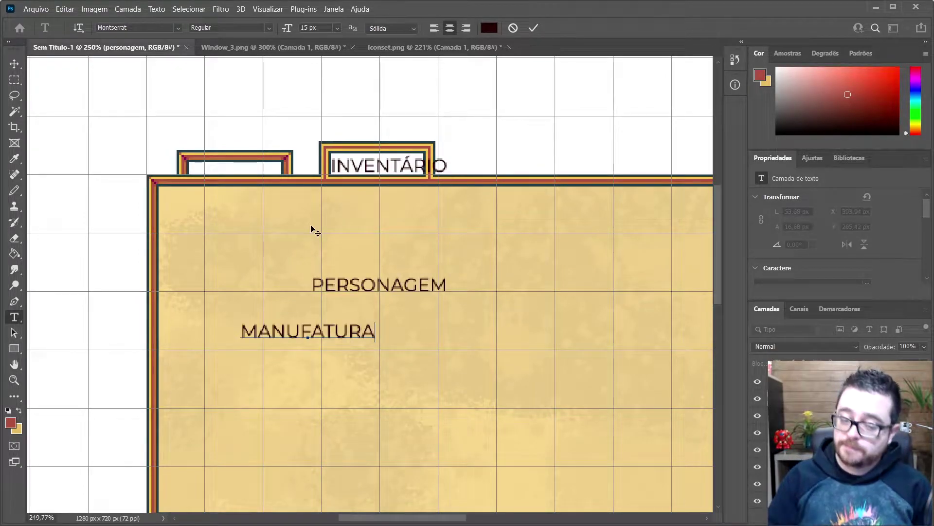
click(313, 386)
Add COLEÇÃO and OPÇÕES text labels below MANUFATURA in the parchment panel.
click(313, 386)
text(CL)
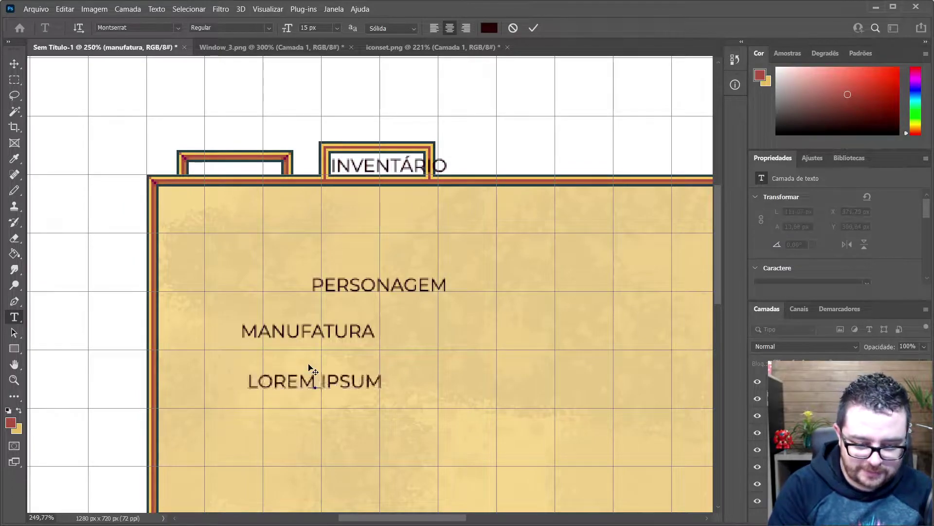
text(LEÇÃO)
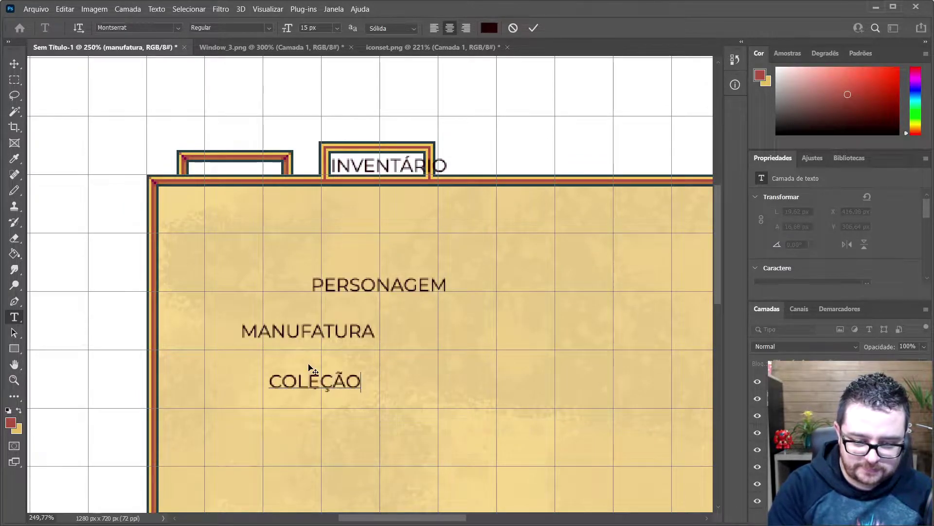
key(ctrl+Return)
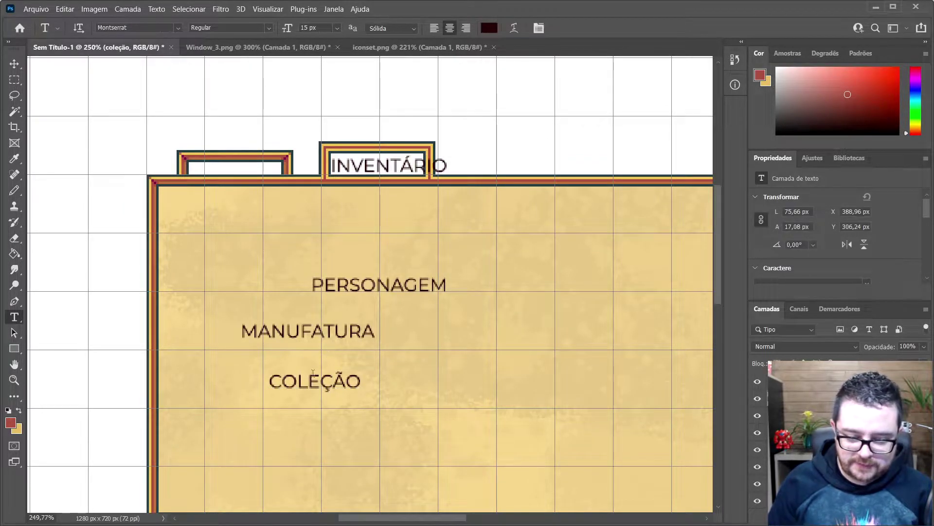
click(246, 451)
text(OPÇÕES)
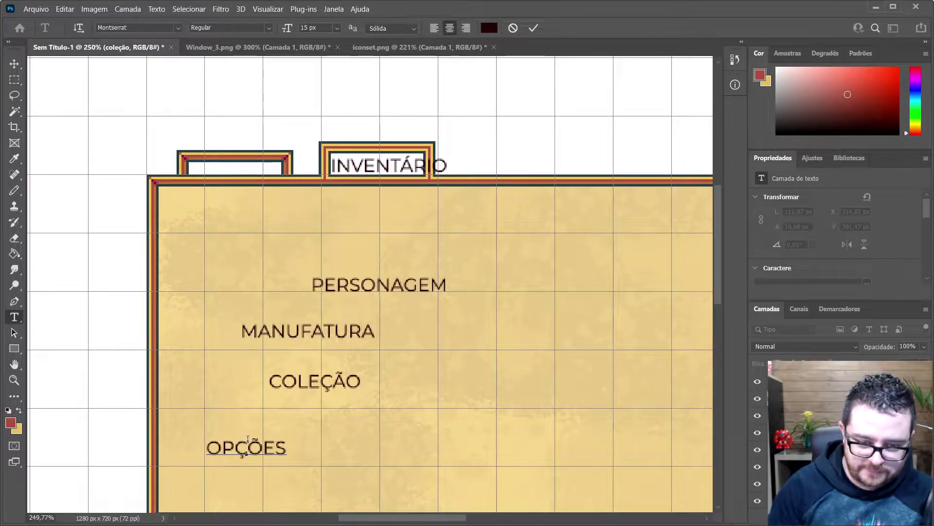
key(ctrl+Return)
Stack MANUFATURA, COLEÇÃO and OPÇÕES centred beneath PERSONAGEM, with OPÇÕES at about X 447 px, Y 318 px.
key(v)
drag(318, 335, 385, 319)
drag(336, 381, 379, 359)
drag(393, 357, 395, 355)
drag(264, 450, 395, 400)
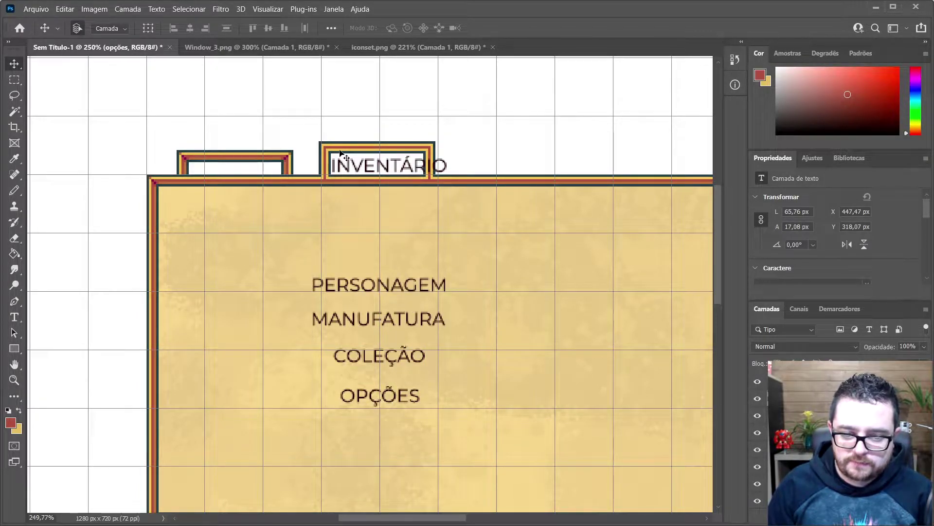
Move the second tab frame to X 409 px, Y 213 px around PERSONAGEM and nudge that label to about X 422 px, Y 225 px.
drag(342, 152, 311, 278)
scroll(308, 287, up, 2)
scroll(309, 287, up, 3)
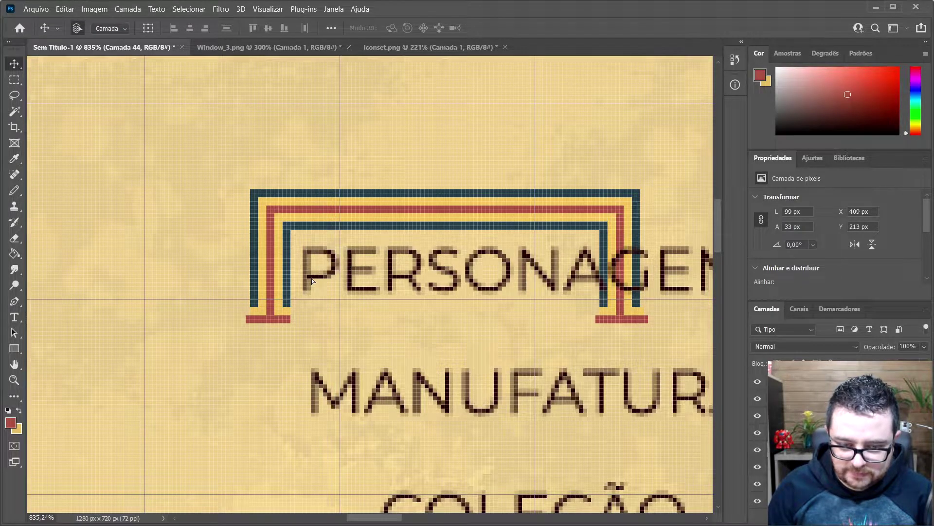
click(311, 278)
scroll(312, 278, down, 2)
scroll(318, 281, down, 2)
scroll(546, 302, up, 2)
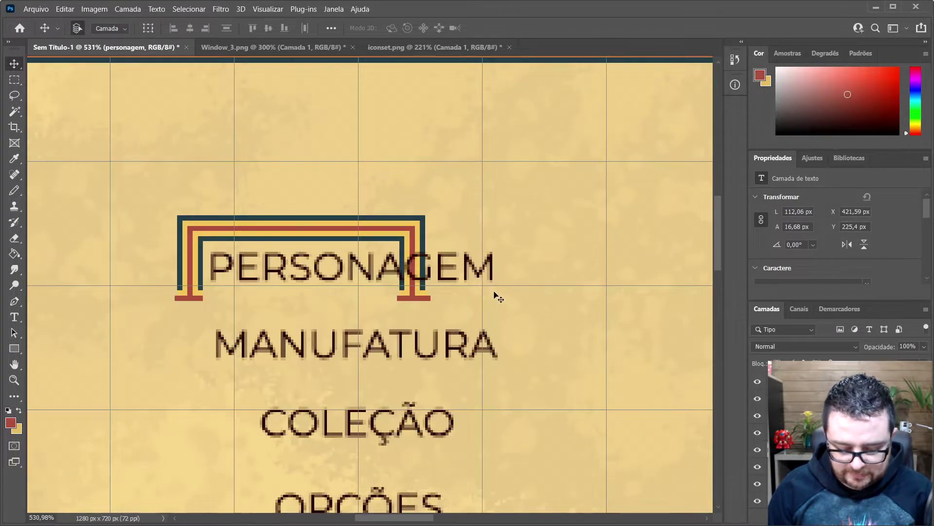
Shift the PERSONAGEM label slightly right, to about X 425 px, using a marquee selection.
key(m)
drag(282, 200, 463, 305)
drag(362, 230, 370, 230)
key(ctrl+d)
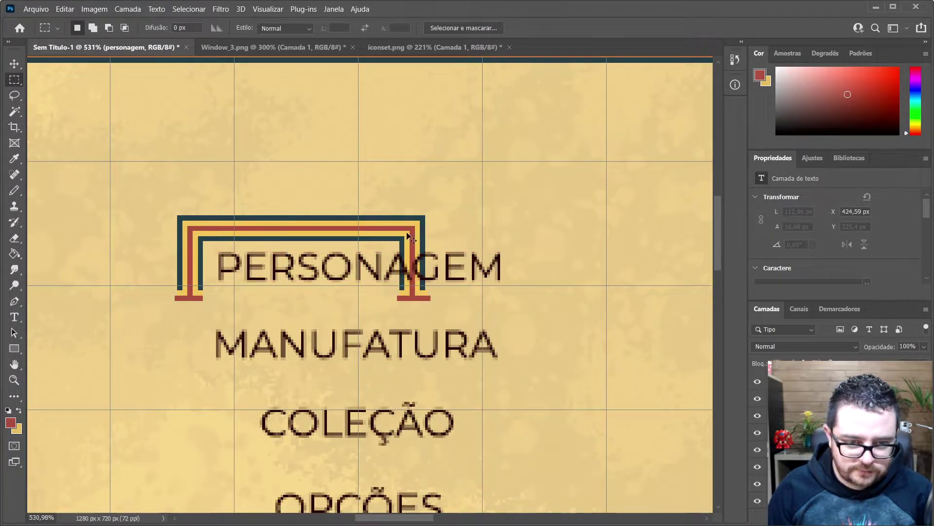
Widen the frame around PERSONAGEM to 143 px by moving its right end beyond the label.
key(v)
click(202, 233)
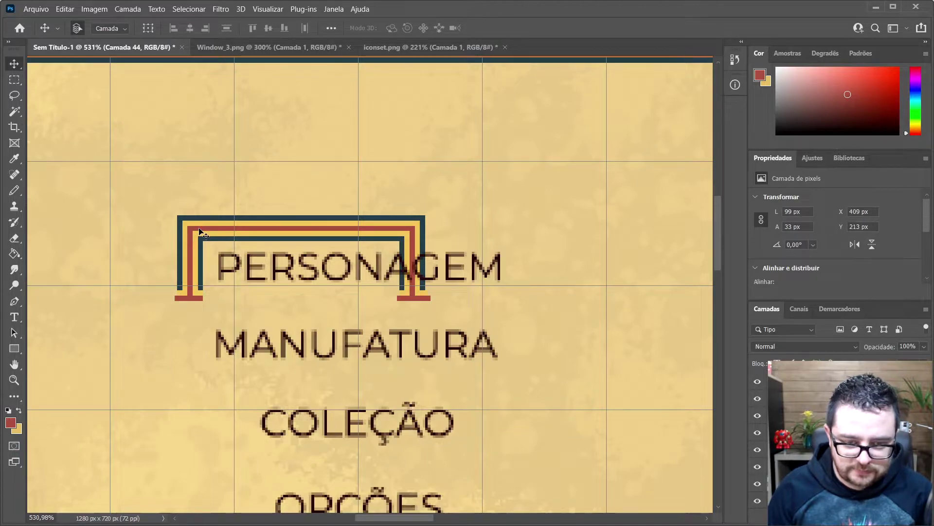
key(m)
drag(309, 198, 493, 324)
drag(387, 239, 503, 238)
click(523, 175)
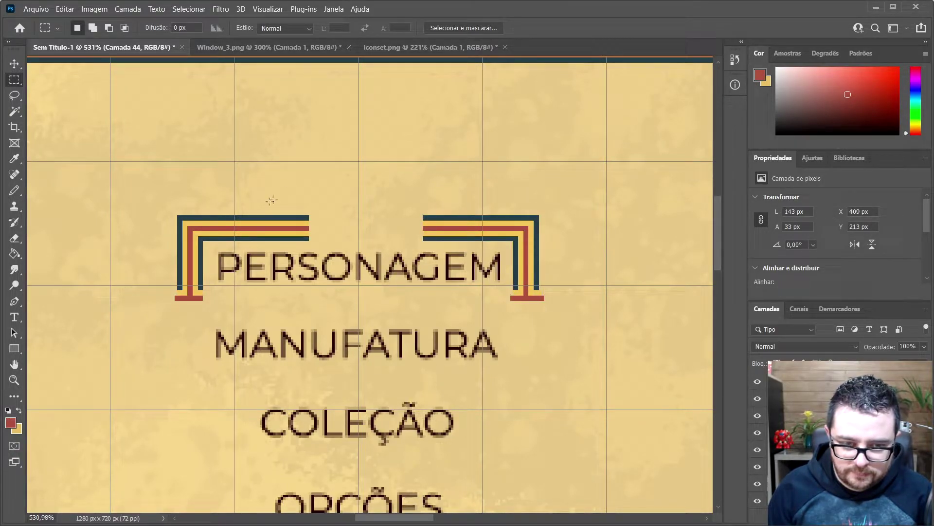
Fill the gap in the frame's top border with copies of a 33 × 10 px section of its stripes.
mouse_move(224, 198)
mouse_down()
mouse_move(313, 229)
mouse_move(313, 243)
mouse_move(346, 234)
mouse_up()
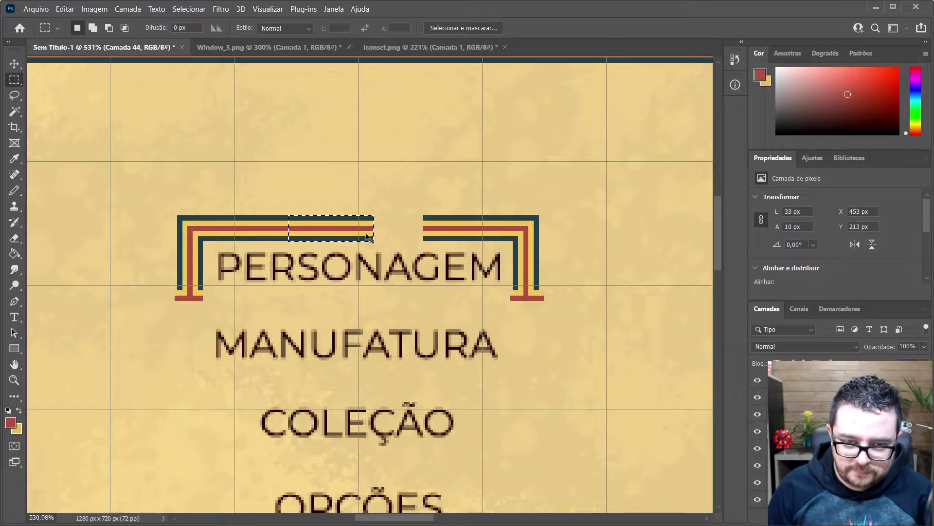
drag(325, 229, 401, 228)
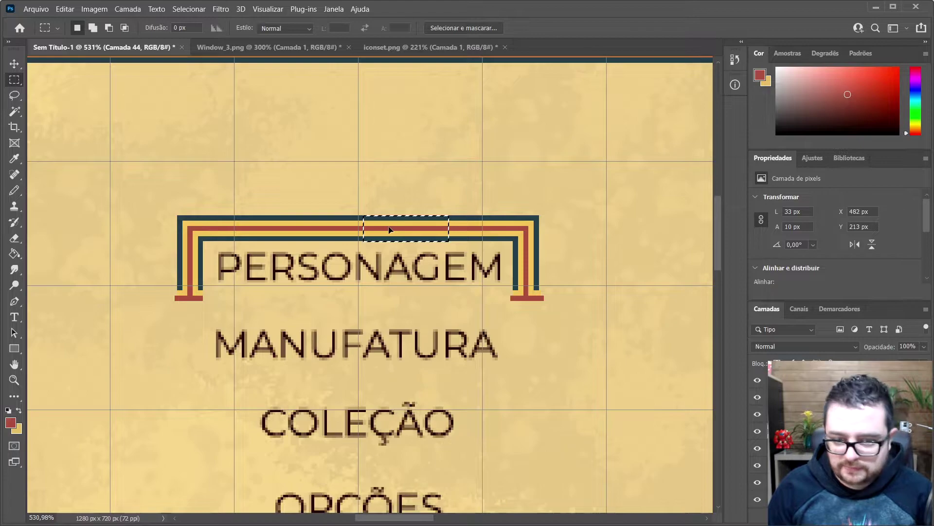
key(ctrl+d)
Move the widened frame and its PERSONAGEM label out of the parchment panel to just above INVENTÁRIO.
scroll(491, 269, down, 1)
scroll(492, 269, down, 5)
scroll(554, 324, up, 3)
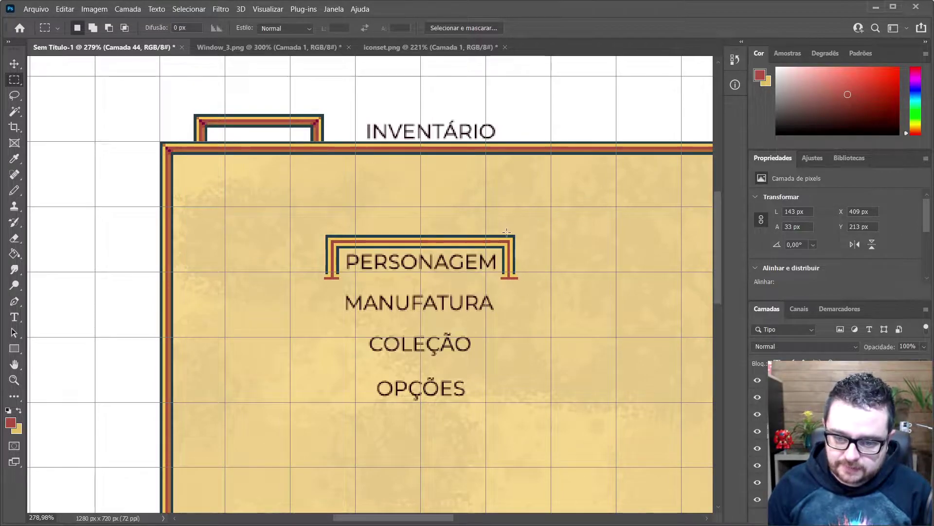
key(v)
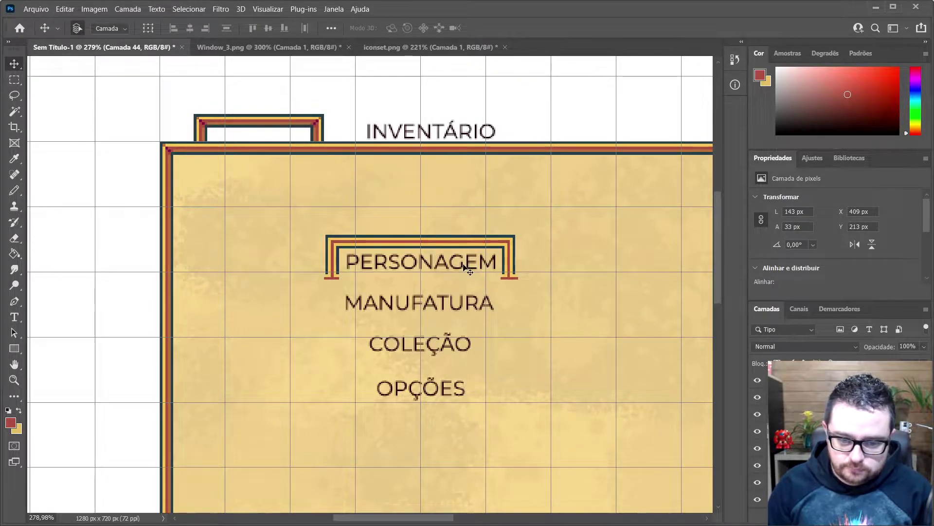
click(471, 250)
drag(469, 249, 491, 75)
Copy a 153 × 42 px area of the parchment texture and paste it as a new layer.
click(447, 208)
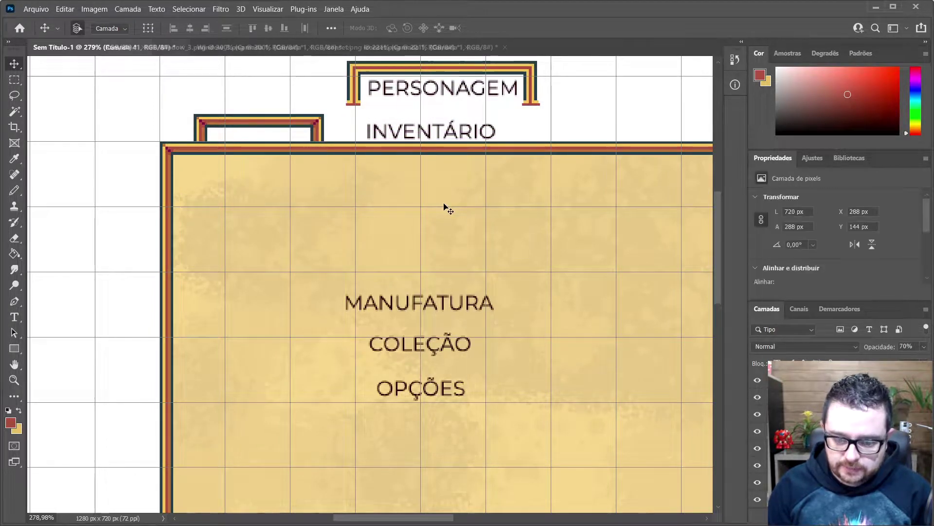
key(m)
drag(409, 206, 471, 213)
drag(568, 226, 617, 264)
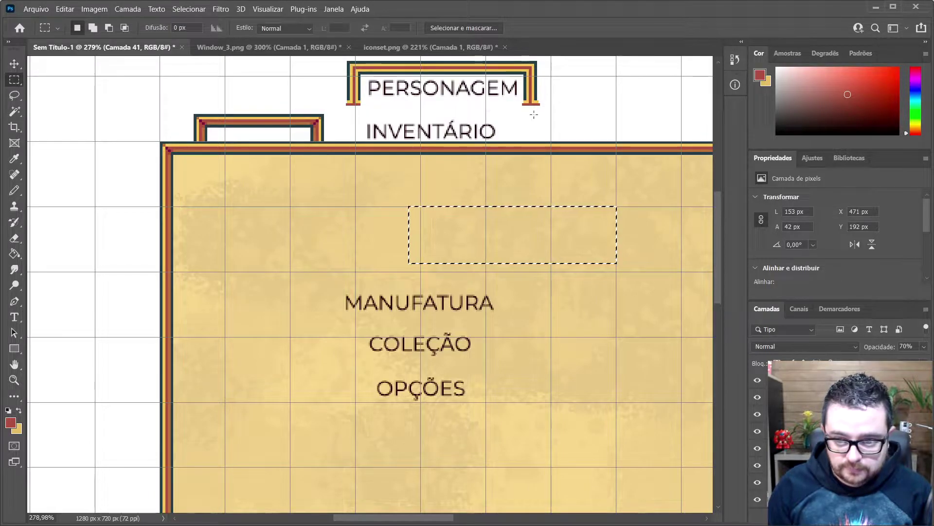
key(v)
click(564, 108)
key(ctrl+c)
key(ctrl+v)
Place the parchment patch over the PERSONAGEM frame at X 432 px, Y 91 px and set its opacity to 85%.
drag(432, 278, 518, 95)
drag(887, 348, 879, 347)
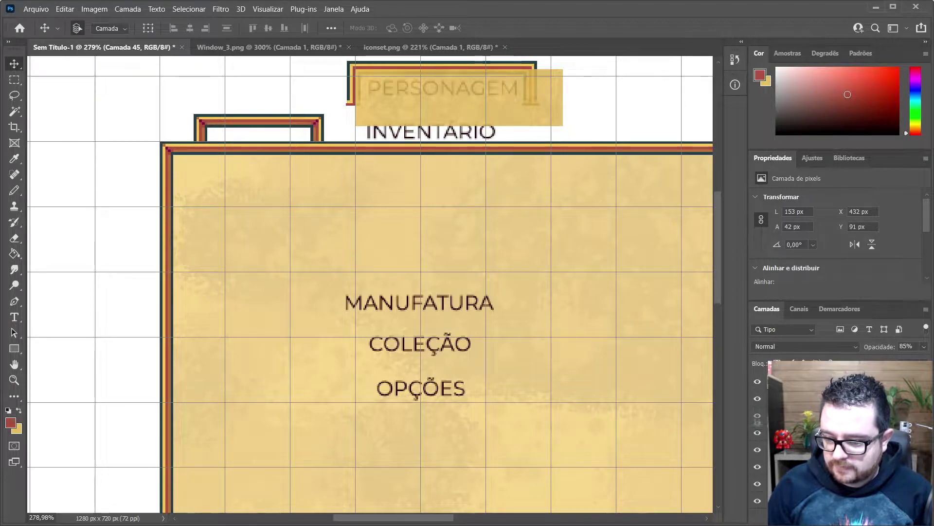
Send the parchment patch behind the PERSONAGEM frame and label, and resize it to 129 × 27 px to fit inside the frame.
key(ctrl+[)
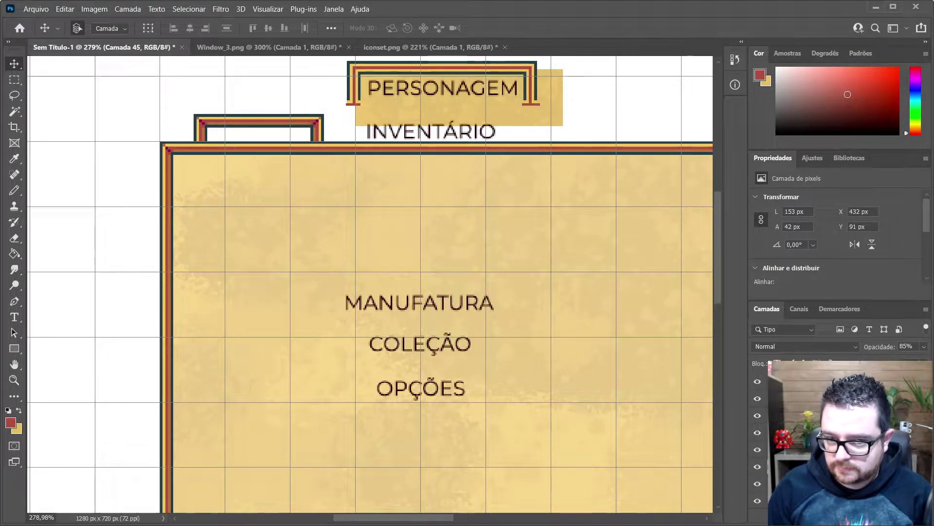
scroll(567, 129, up, 5)
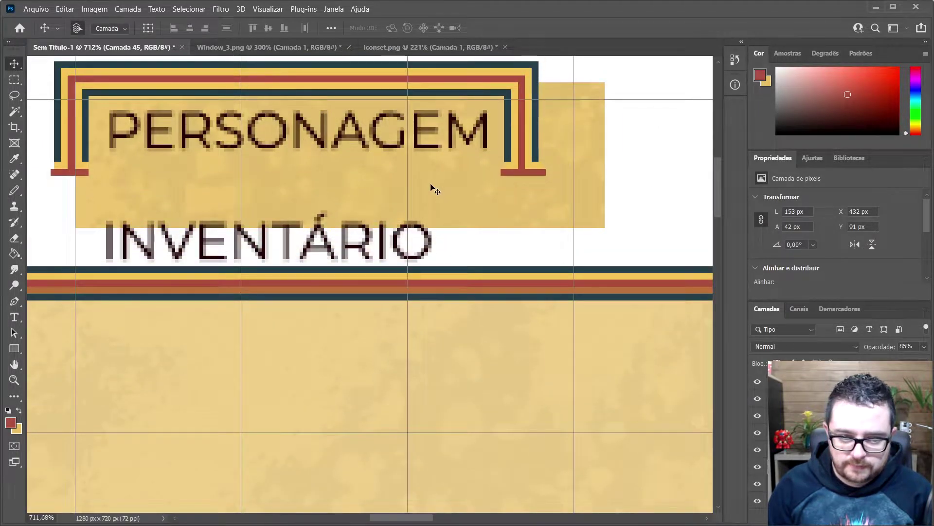
scroll(440, 215, up, 1)
key(ctrl+t)
drag(605, 193, 521, 194)
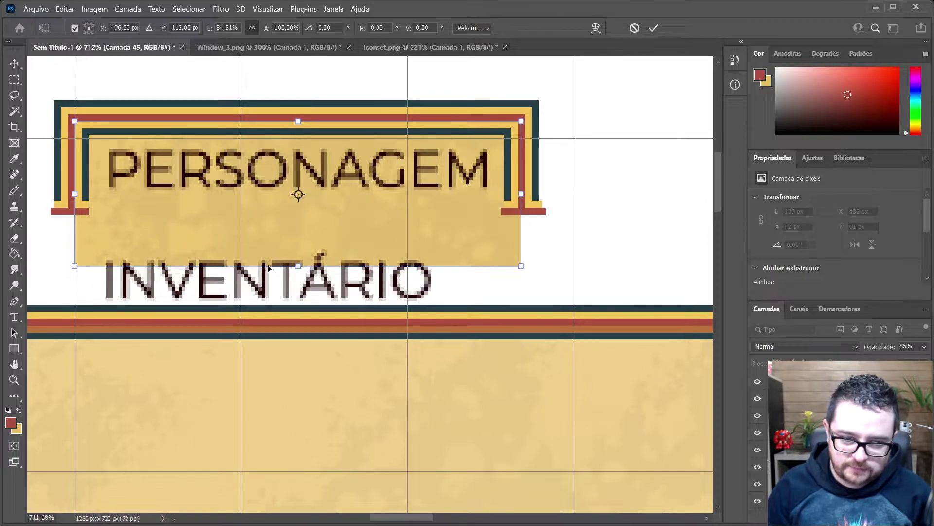
drag(286, 266, 286, 216)
key(Return)
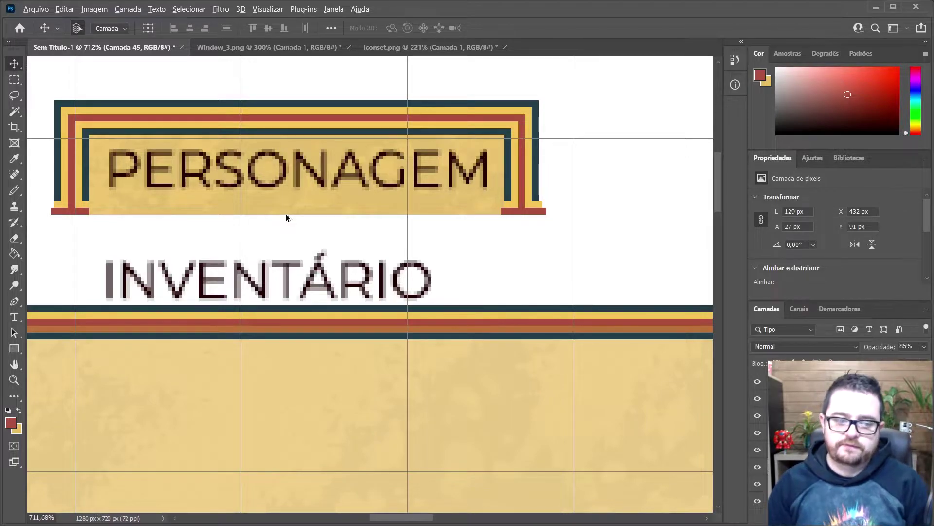
Merge the PERSONAGEM tab's frame and its parchment patch into one layer.
scroll(285, 214, down, 4)
scroll(294, 207, up, 2)
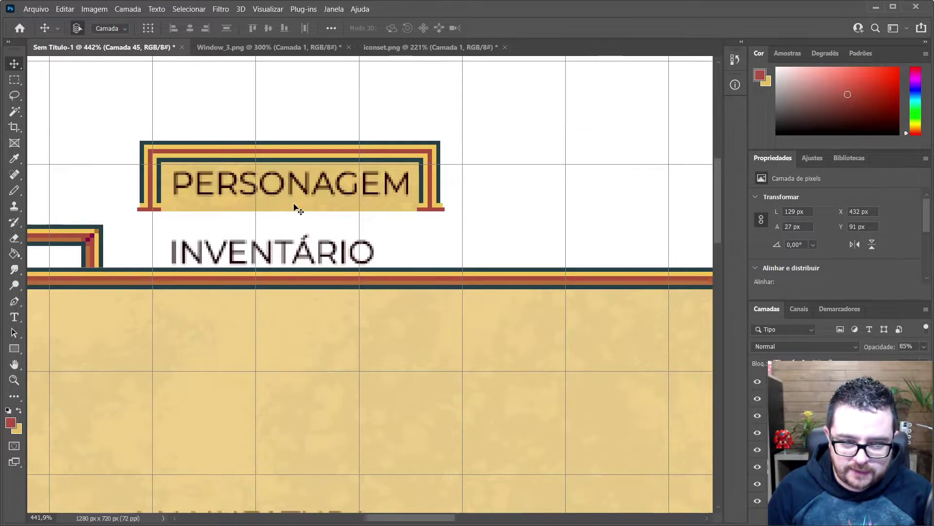
scroll(301, 214, down, 4)
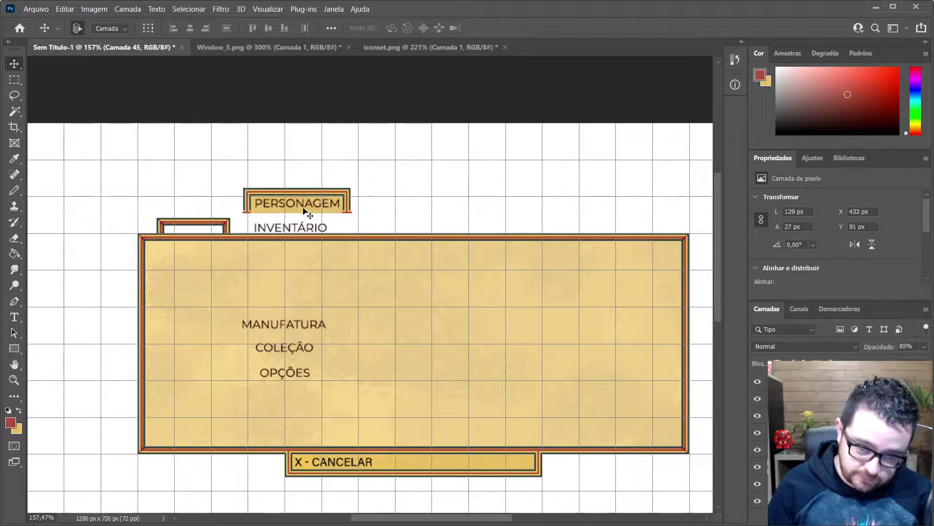
drag(371, 275, 388, 281)
scroll(358, 246, left, 4)
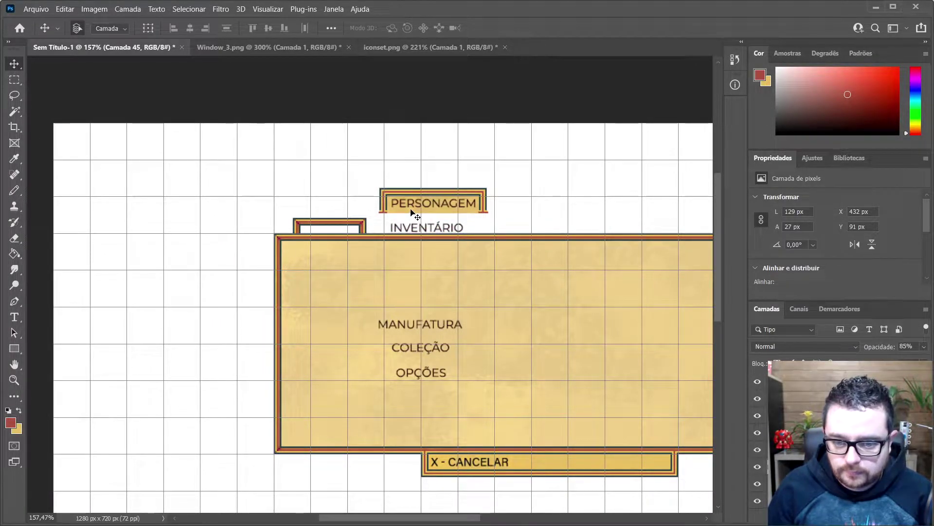
scroll(418, 204, up, 3)
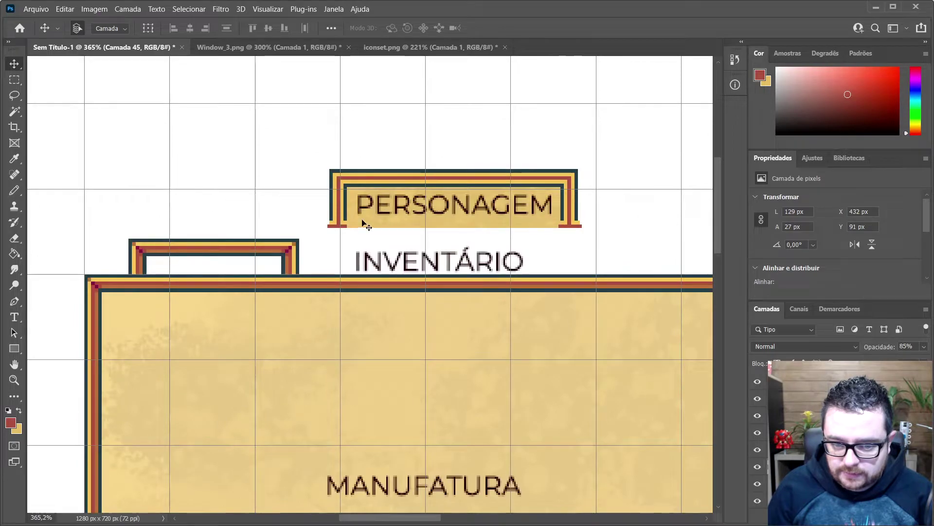
shift+click(375, 181)
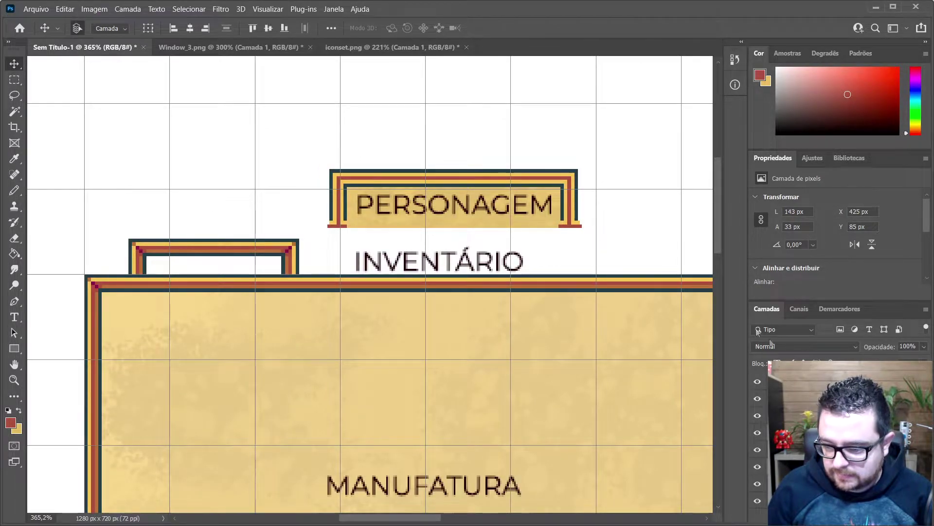
right_click(825, 418)
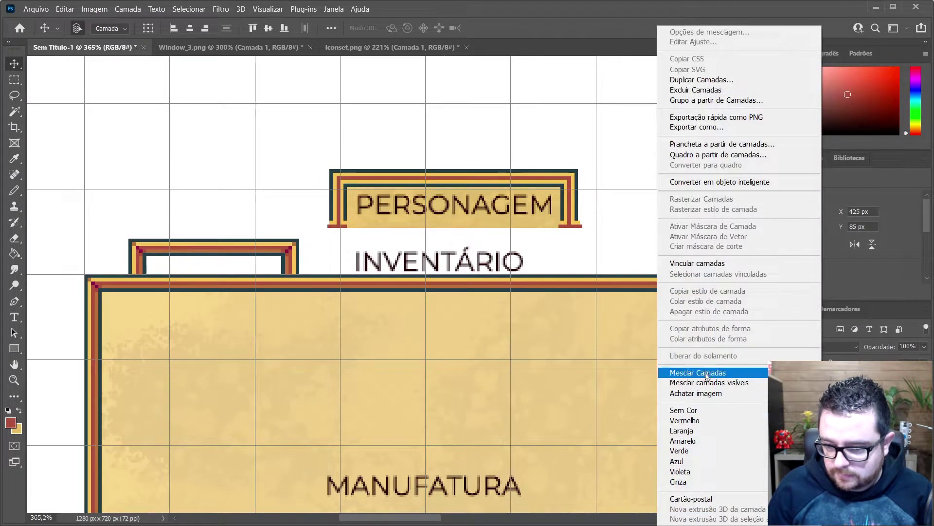
click(693, 373)
Move the merged tab to the empty canvas left of the parchment panel and duplicate it into a column of five tabs 48 px apart.
scroll(433, 177, down, 4)
drag(436, 177, 189, 206)
drag(190, 205, 200, 270)
scroll(180, 267, up, 4)
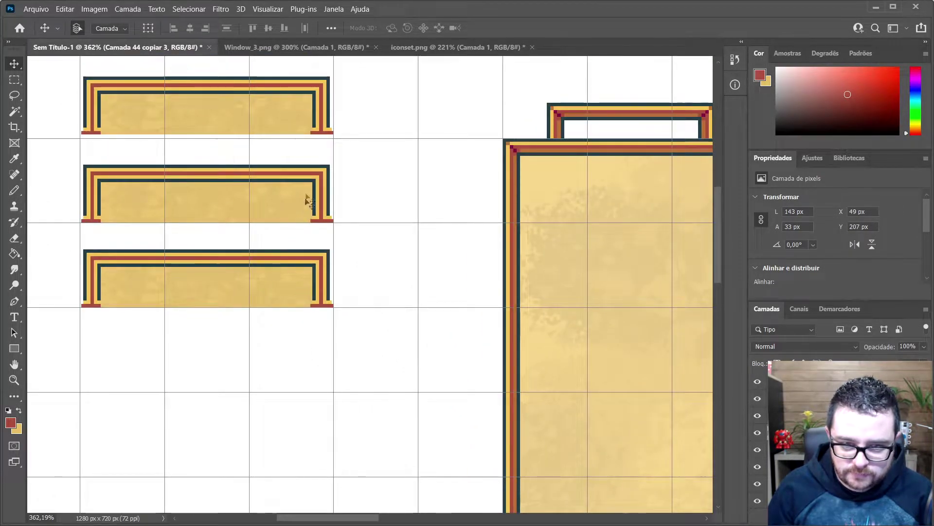
scroll(306, 203, up, 2)
drag(294, 144, 291, 147)
scroll(282, 110, up, 1)
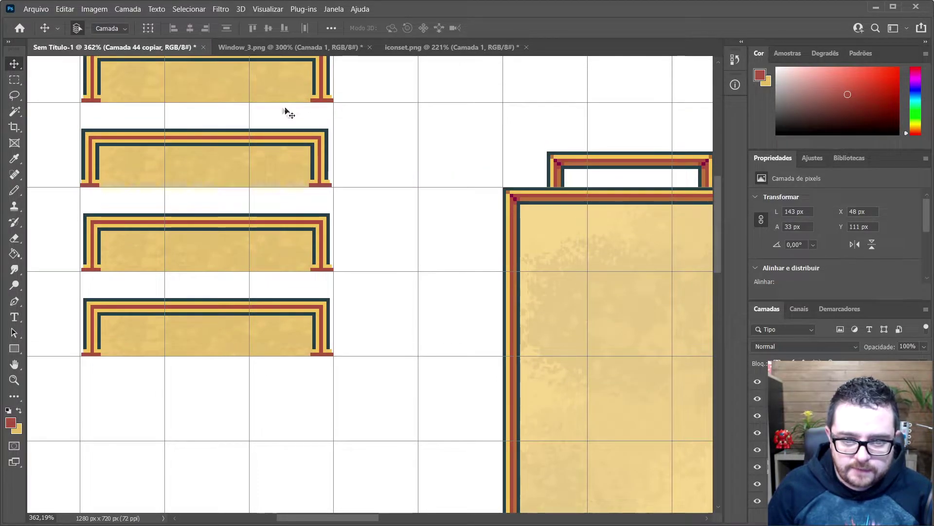
alt+scroll(329, 127, down, 3)
drag(287, 273, 291, 407)
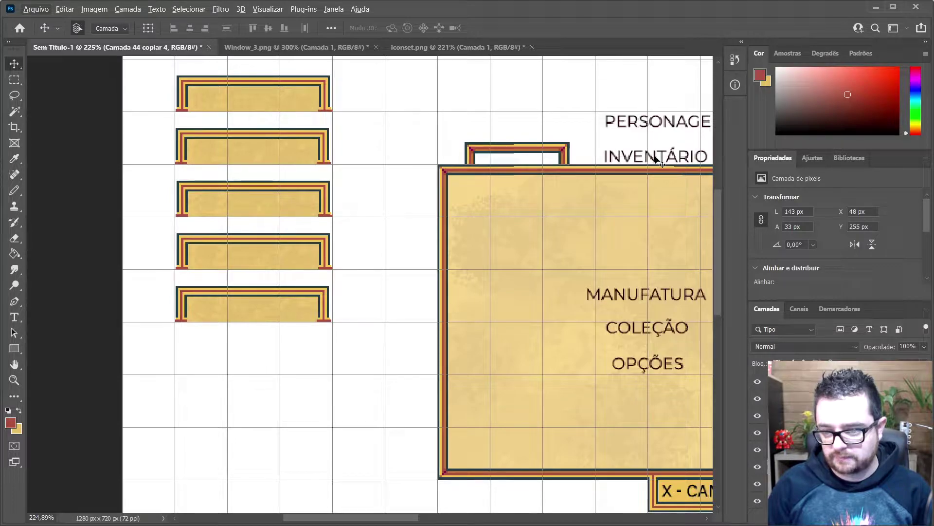
Move the INVENTÁRIO label into the uppermost tab of the column, at X 71,68 px, Y 74,93 px.
drag(658, 163, 247, 101)
scroll(215, 68, up, 6)
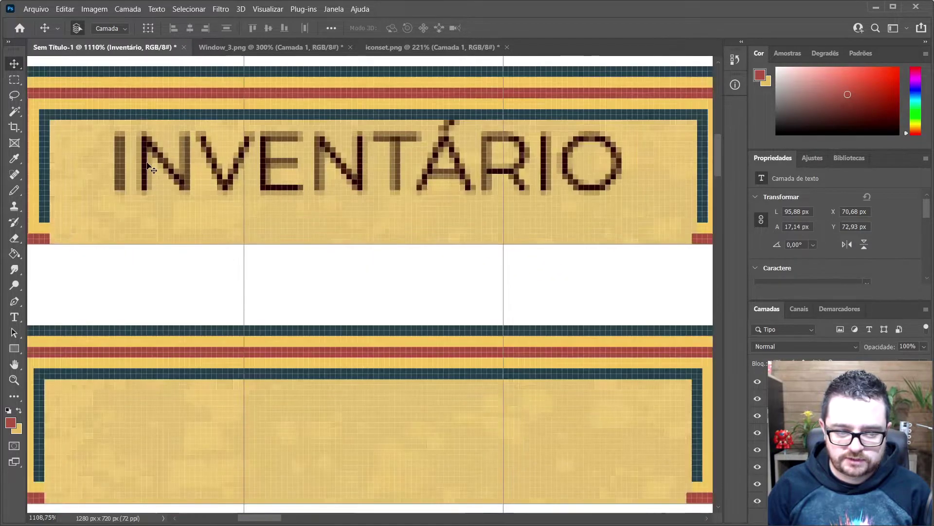
drag(151, 168, 149, 174)
scroll(150, 173, down, 8)
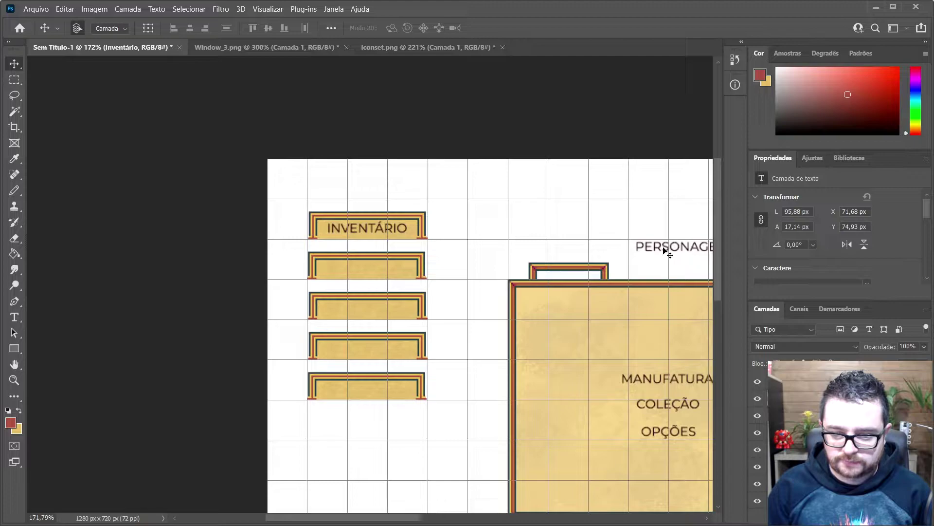
Place the PERSONAGEM, MANUFATURA and COLEÇÃO labels in the second, third and fourth tabs, with COLEÇÃO at X 81,96 px, Y 220,24 px.
drag(665, 251, 352, 248)
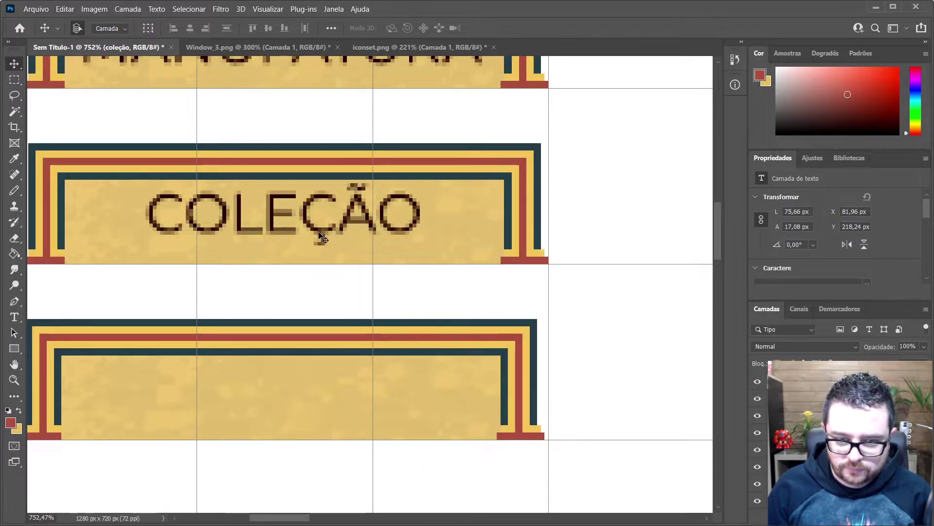
drag(319, 233, 317, 240)
scroll(335, 245, down, 3)
scroll(334, 247, down, 1)
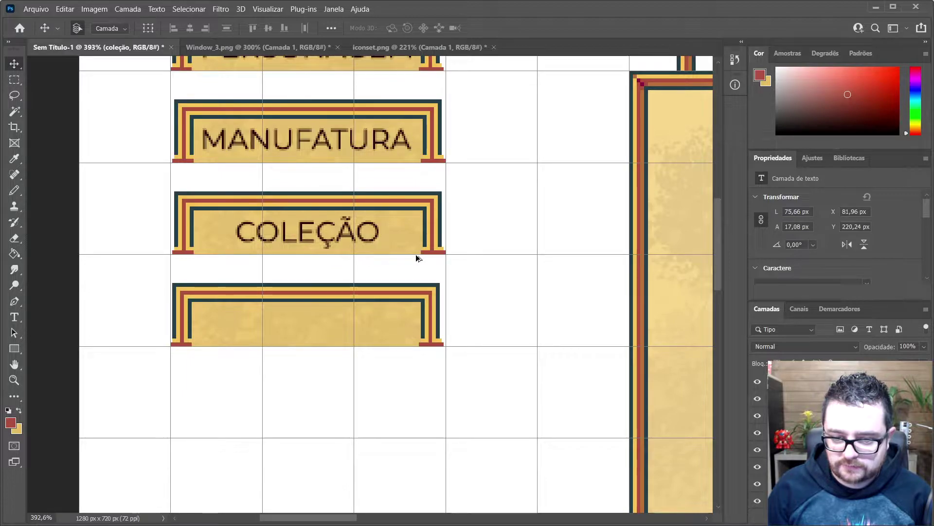
Erase the strip of parchment between the feet of the COLEÇÃO tab with a 3 px pencil-mode eraser.
scroll(209, 251, up, 6)
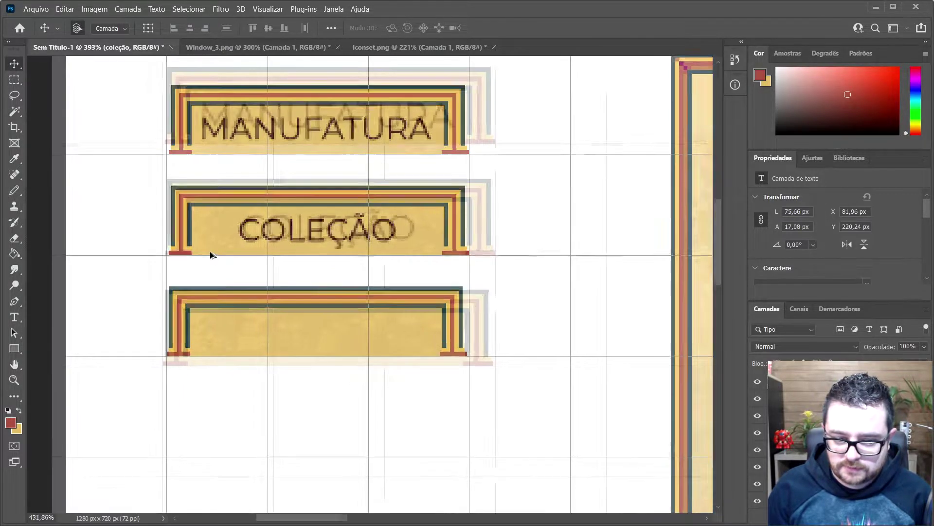
key(e)
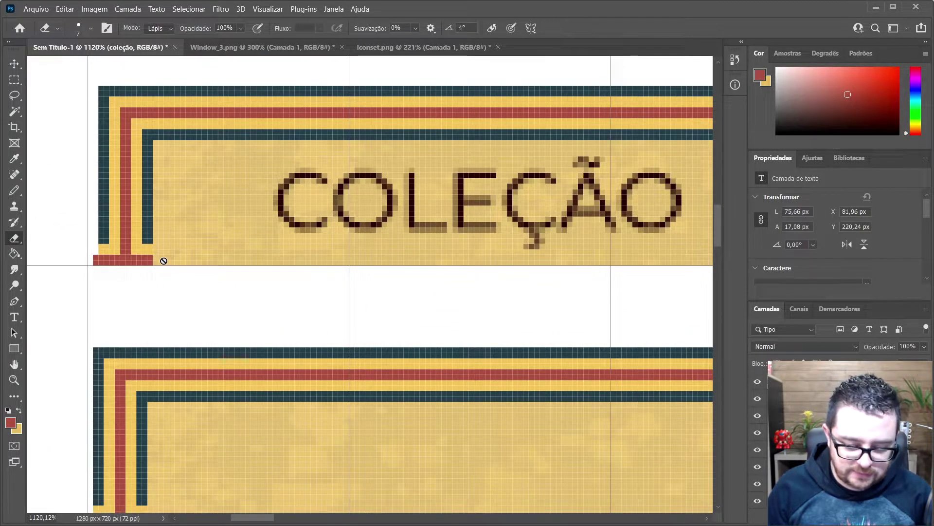
key(v)
click(164, 263)
key(e)
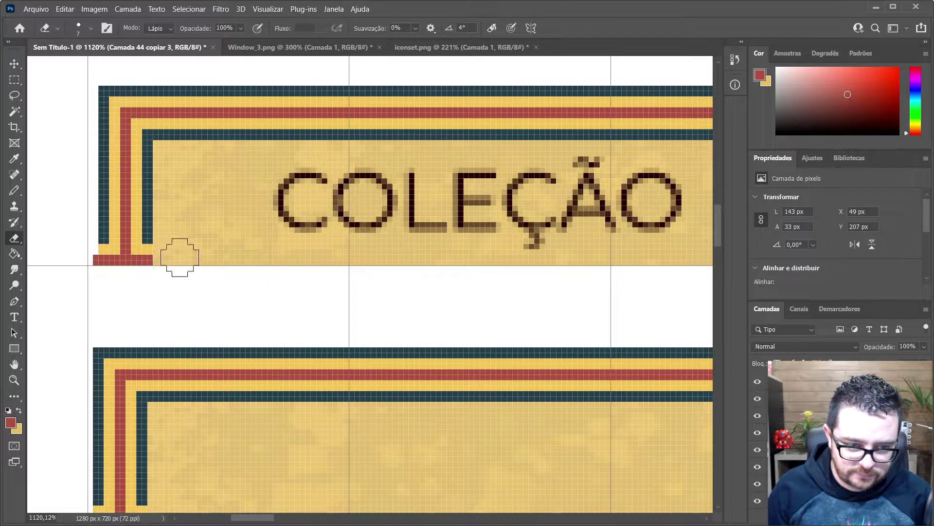
key(bracketleft)
key(bracketleft)
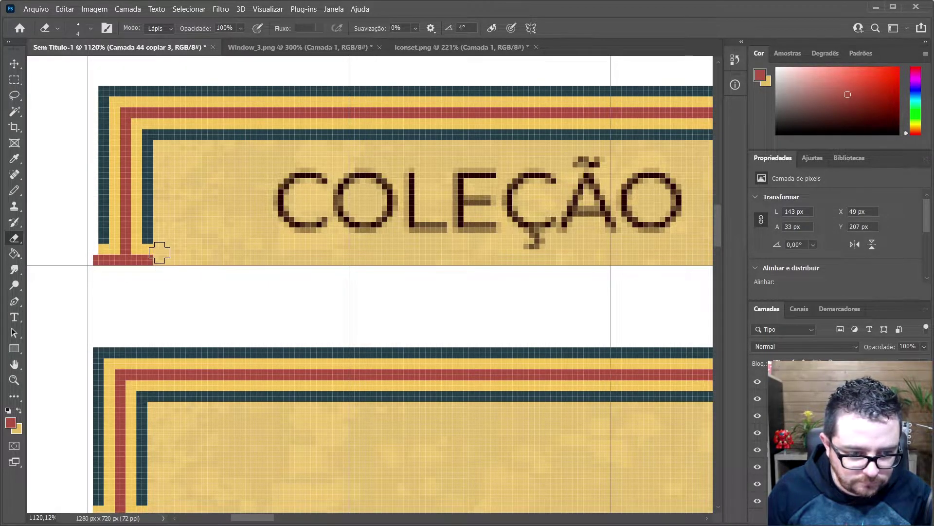
mouse_move(161, 251)
mouse_down()
mouse_move(457, 259)
mouse_move(677, 251)
mouse_move(466, 250)
mouse_up()
scroll(581, 258, right, 5)
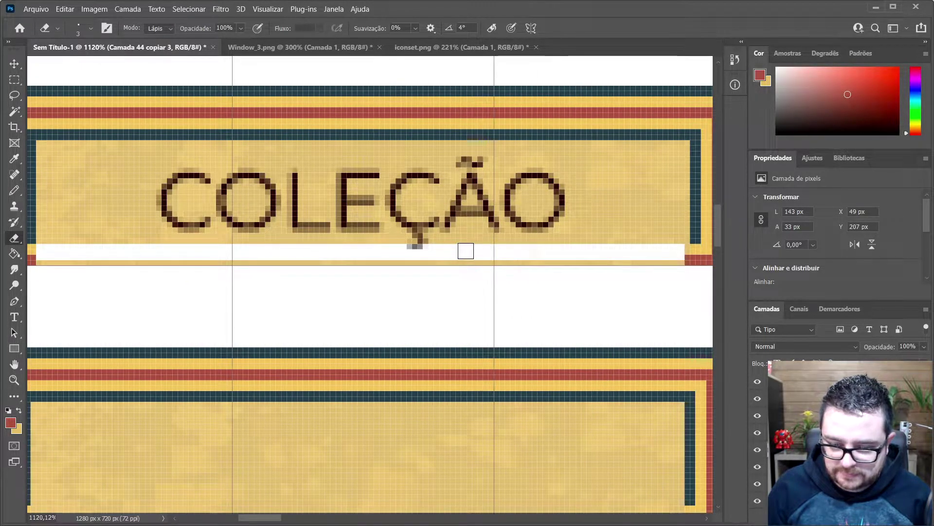
scroll(105, 266, down, 2)
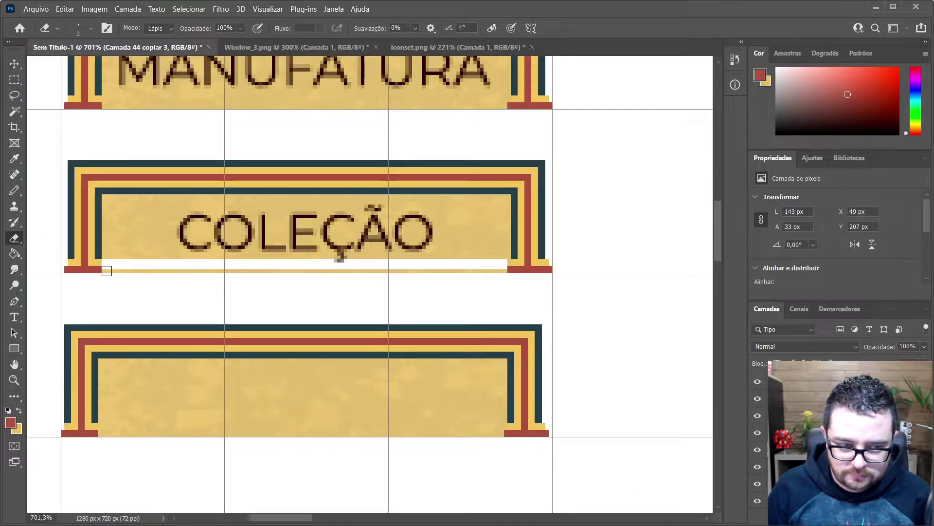
drag(106, 271, 479, 271)
key(ctrl+z)
key(ctrl+shift+z)
scroll(404, 250, down, 2)
Copy the trimmed COLEÇÃO tab background onto the parchment panel's upper border at X 480 px, Y 117 px.
key(v)
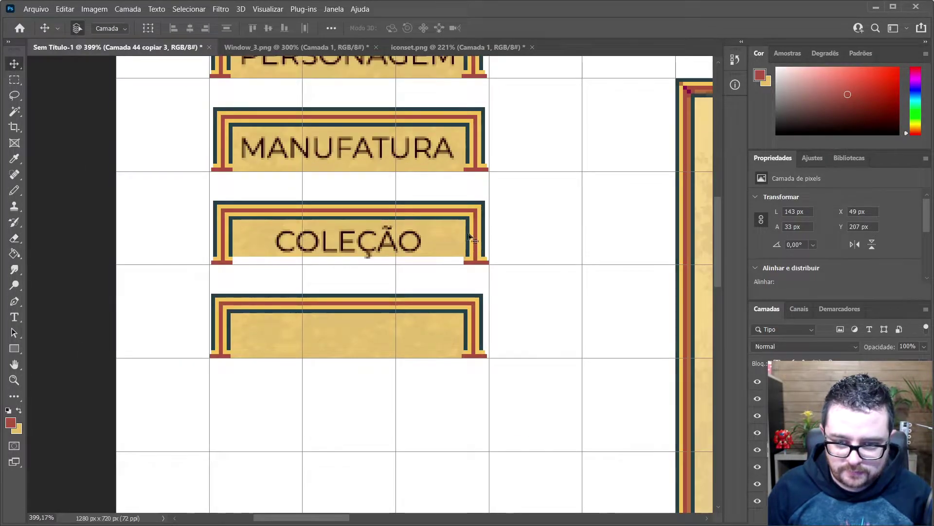
scroll(457, 238, down, 3)
drag(454, 232, 629, 124)
scroll(630, 123, down, 3)
scroll(265, 203, up, 3)
drag(191, 147, 372, 149)
scroll(300, 147, up, 6)
scroll(459, 209, up, 3)
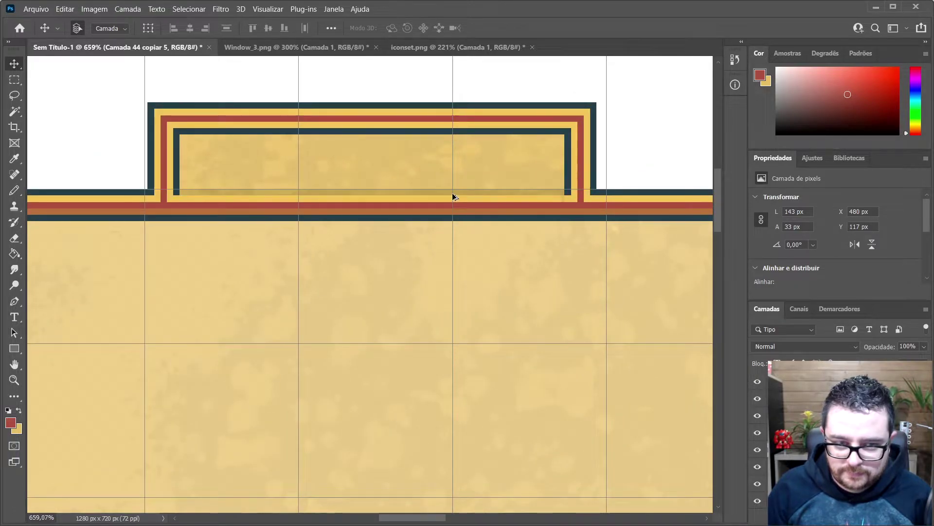
Move the tab copy up off the panel's border to about X 475 px, Y 109 px.
scroll(224, 197, down, 3)
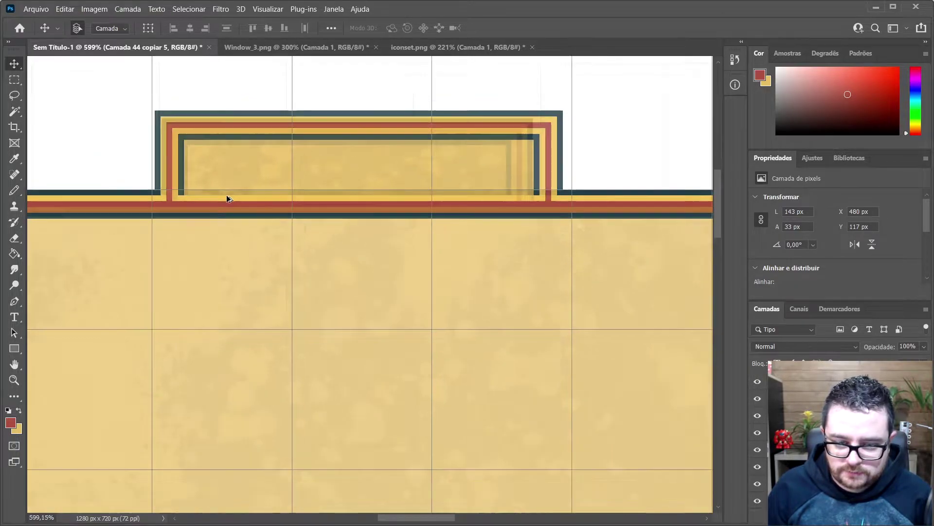
scroll(228, 194, up, 2)
mouse_move(291, 125)
mouse_down()
mouse_move(290, 98)
mouse_move(290, 118)
mouse_up()
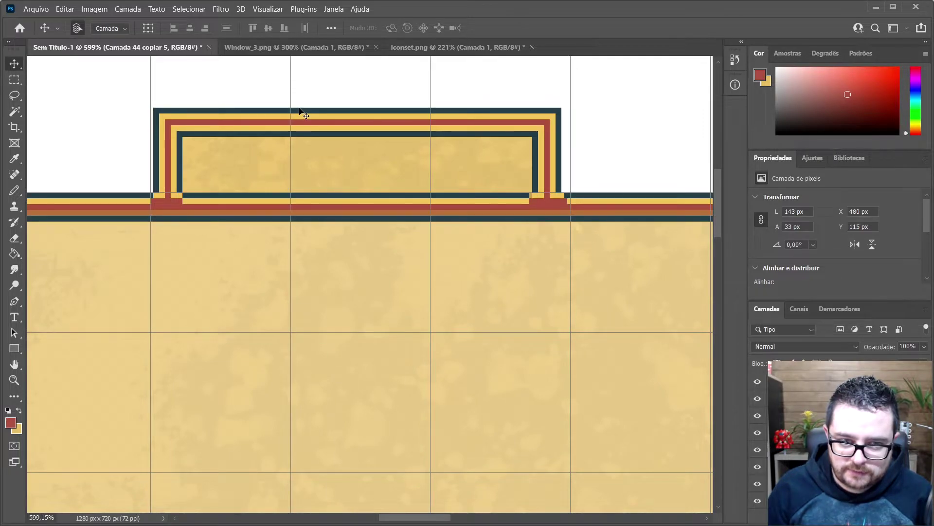
scroll(285, 129, up, 3)
drag(271, 142, 224, 102)
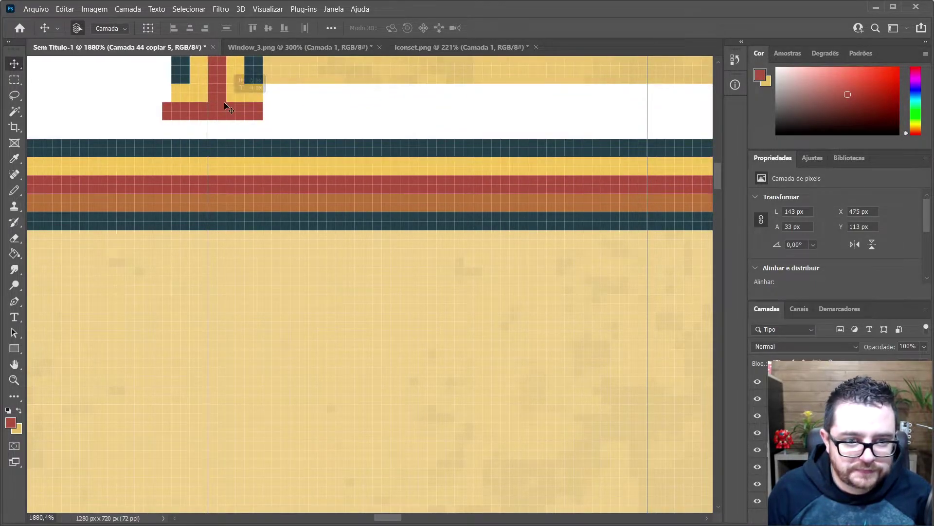
Erase a notch in the parchment's lower edge beside each foot of the tab copy, using the 3 px eraser.
scroll(290, 127, up, 3)
key(e)
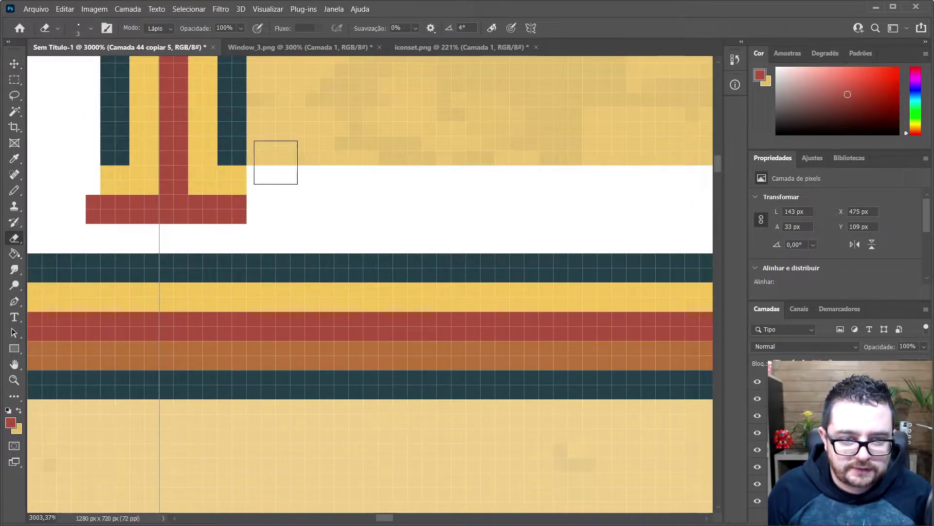
click(268, 161)
scroll(399, 173, down, 5)
scroll(518, 191, down, 3)
scroll(506, 190, up, 2)
scroll(487, 187, down, 4)
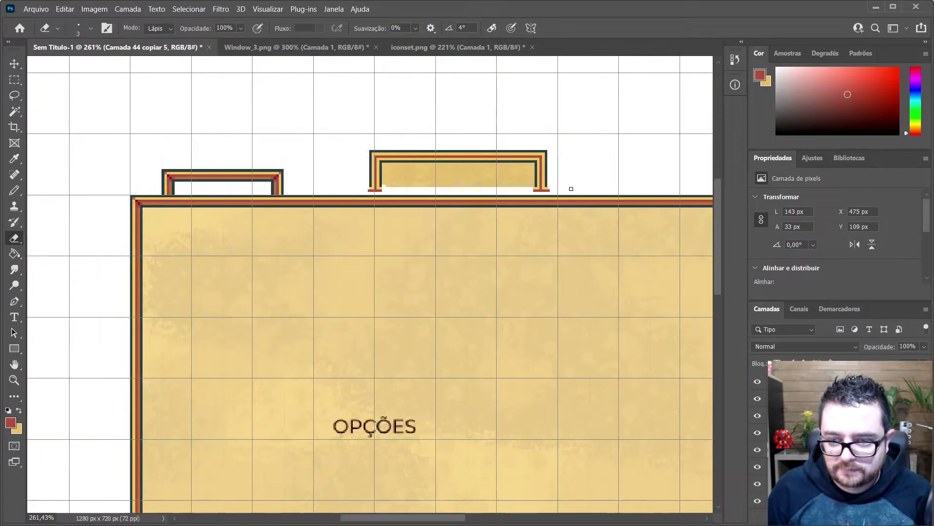
scroll(476, 187, up, 10)
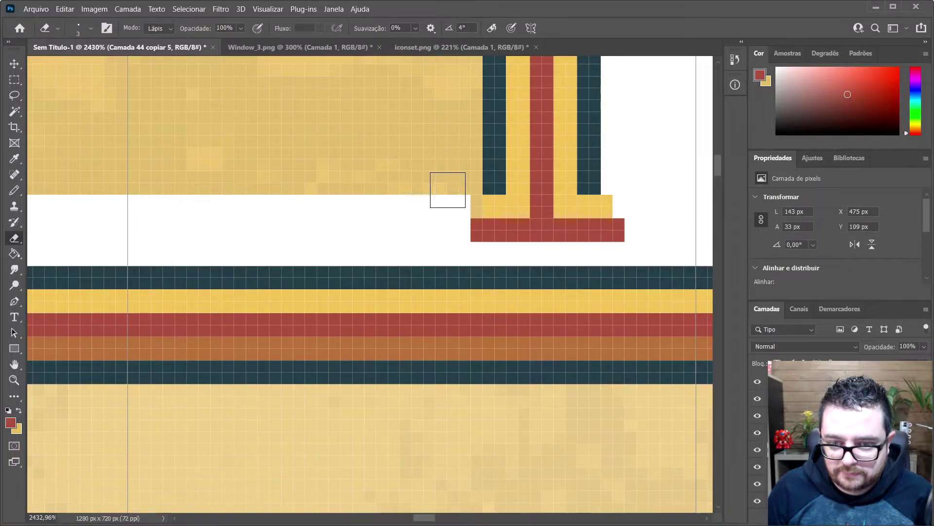
click(449, 189)
scroll(434, 189, down, 1)
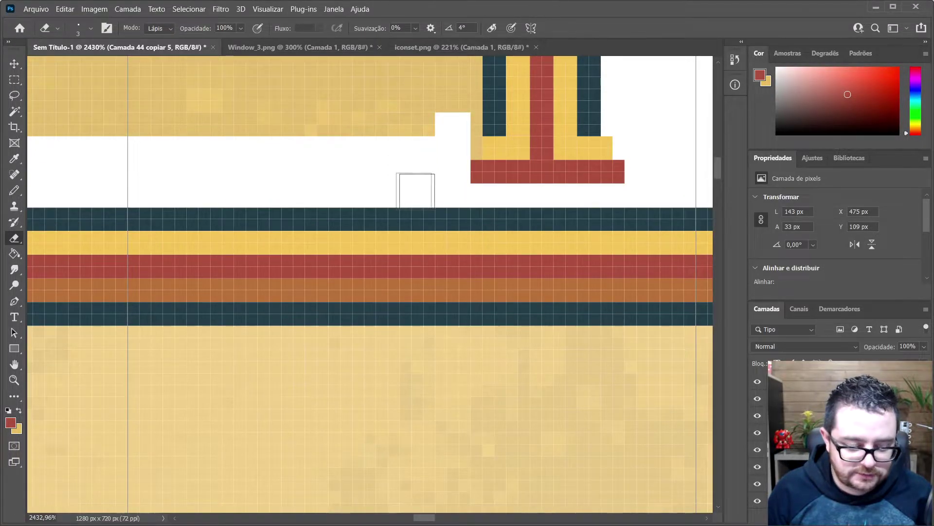
Erase the rest of the parchment's lower edge between the two notches of the tab copy.
key(super)
key(super)
scroll(335, 163, down, 2)
scroll(335, 163, down, 2)
scroll(210, 169, left, 6)
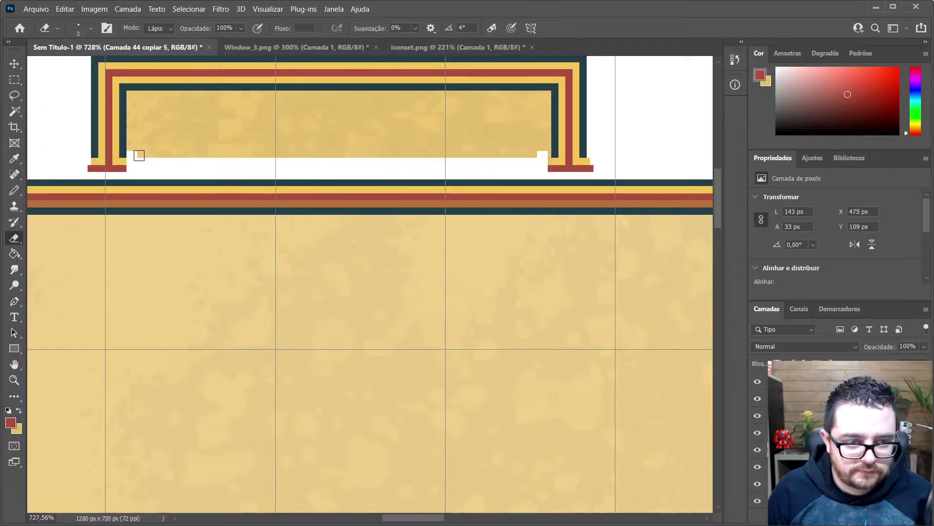
drag(145, 155, 529, 157)
Lower the trimmed tab copy onto the panel's upper border at X 475 px, Y 117 px.
key(v)
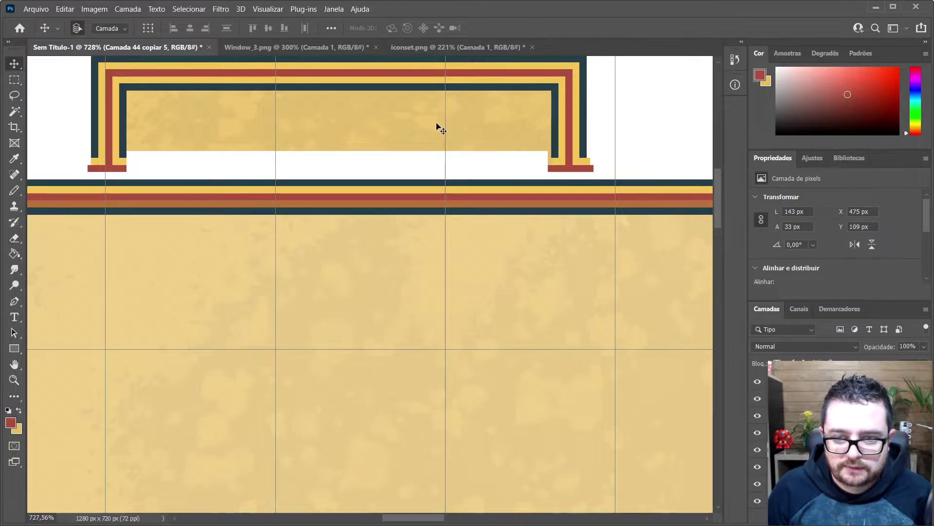
mouse_move(438, 125)
mouse_down()
mouse_move(434, 159)
mouse_move(437, 152)
mouse_up()
scroll(422, 144, down, 4)
scroll(413, 157, up, 10)
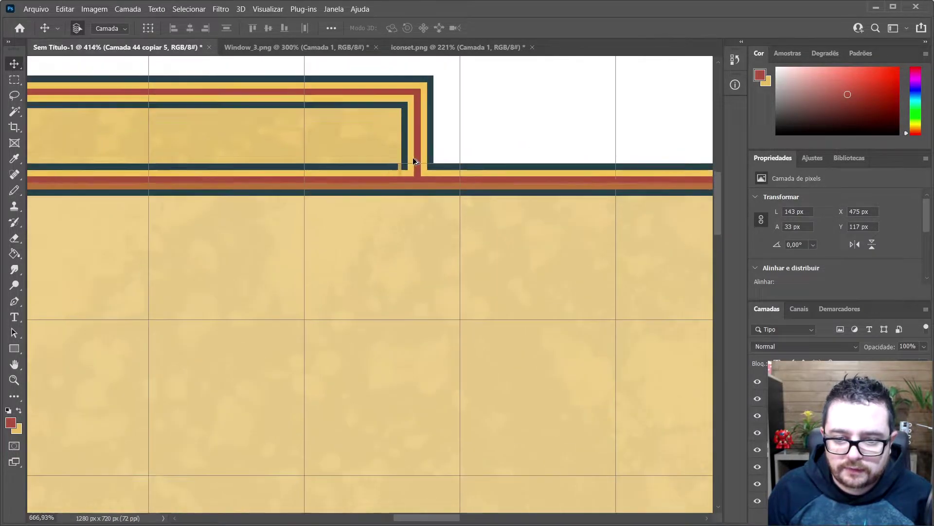
Raise the tab copy to Y 113 px, erase the leftover parchment beside its right foot, and return it to X 475 px, Y 117 px.
mouse_move(365, 159)
mouse_down()
mouse_move(325, 118)
mouse_move(323, 87)
mouse_move(323, 100)
mouse_up()
key(e)
drag(360, 146, 362, 169)
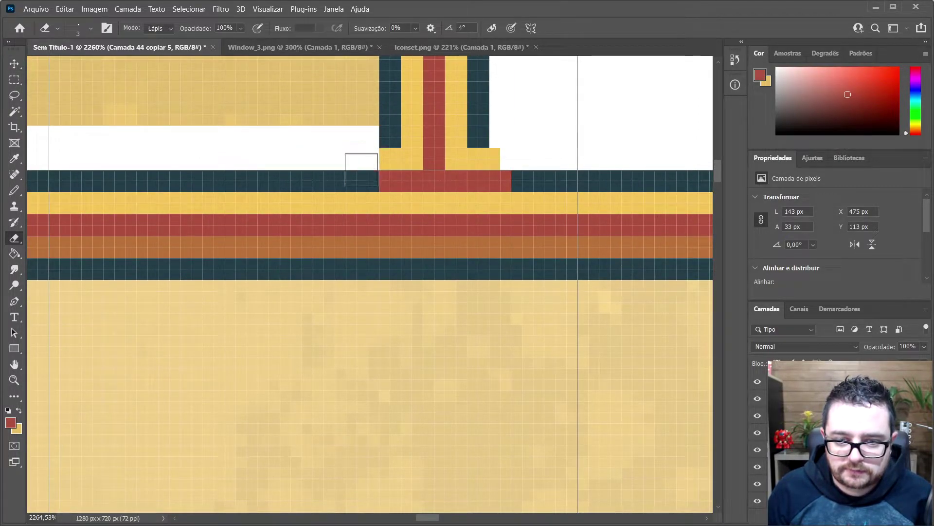
key(v)
scroll(355, 156, down, 5)
mouse_move(317, 134)
mouse_down()
mouse_move(319, 150)
mouse_move(323, 143)
mouse_up()
scroll(323, 159, down, 8)
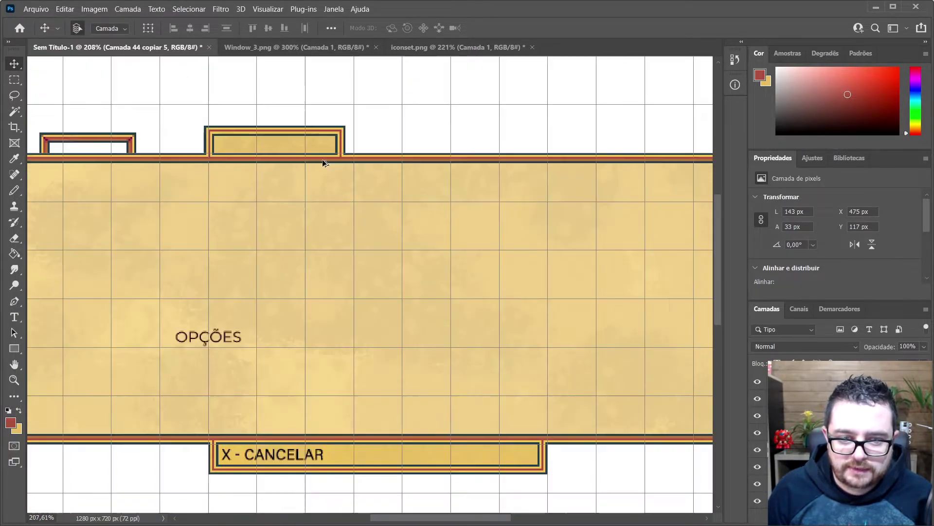
Move the trimmed tab off the panel to X 176 px, Y 55 px, and delete the five old tab frames from the label column.
drag(320, 169, 163, 136)
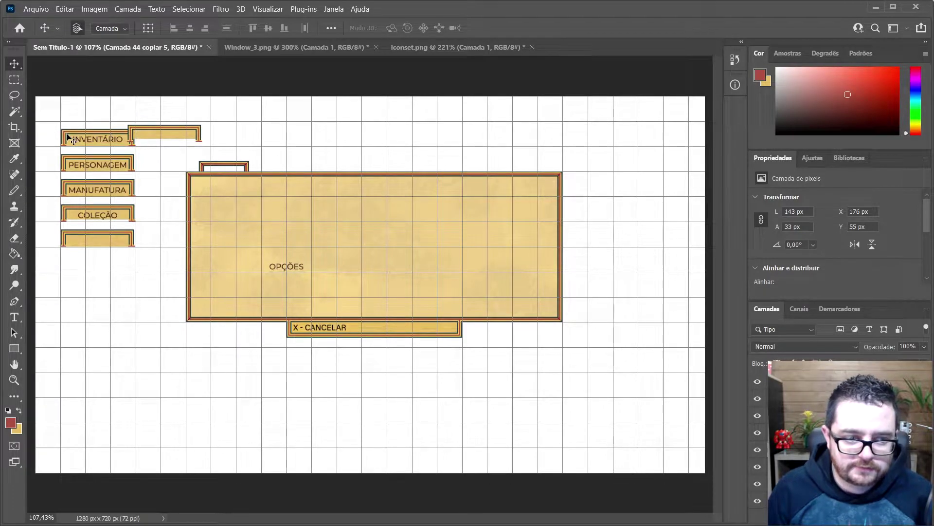
click(68, 139)
key(Delete)
click(65, 164)
key(Delete)
click(73, 192)
key(Delete)
click(69, 217)
key(Delete)
click(67, 239)
key(Delete)
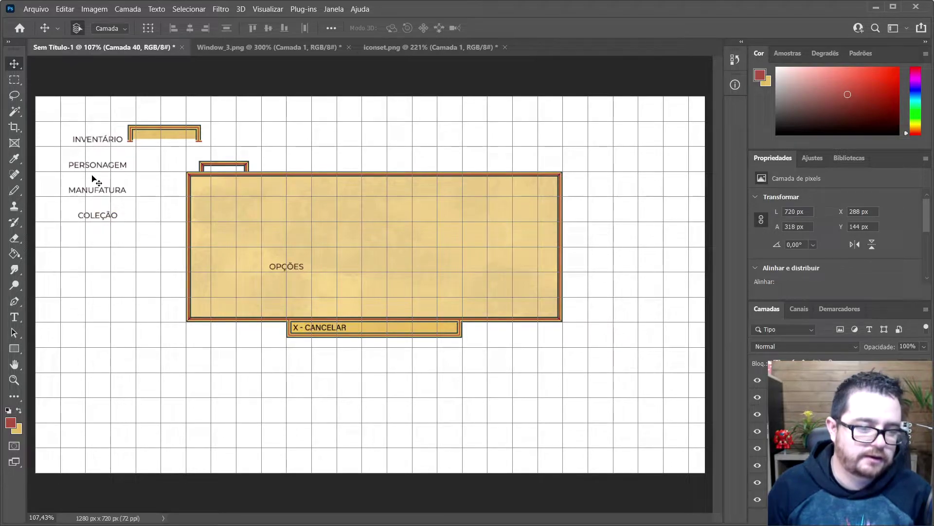
Move the OPÇÕES label below COLEÇÃO in the label column, and the trimmed tab to X 24 px, Y 49 px near INVENTÁRIO.
drag(285, 272, 91, 244)
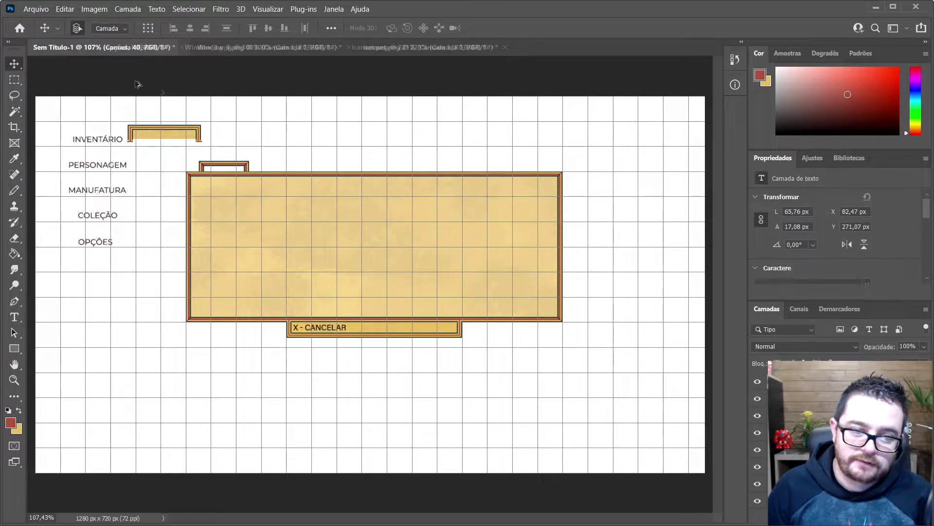
drag(185, 135, 87, 138)
scroll(95, 139, up, 5)
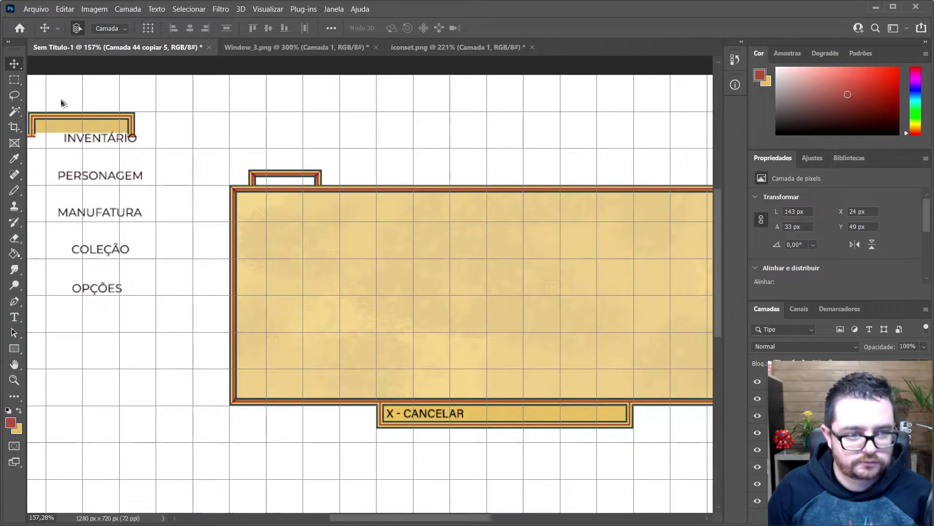
scroll(204, 158, left, 3)
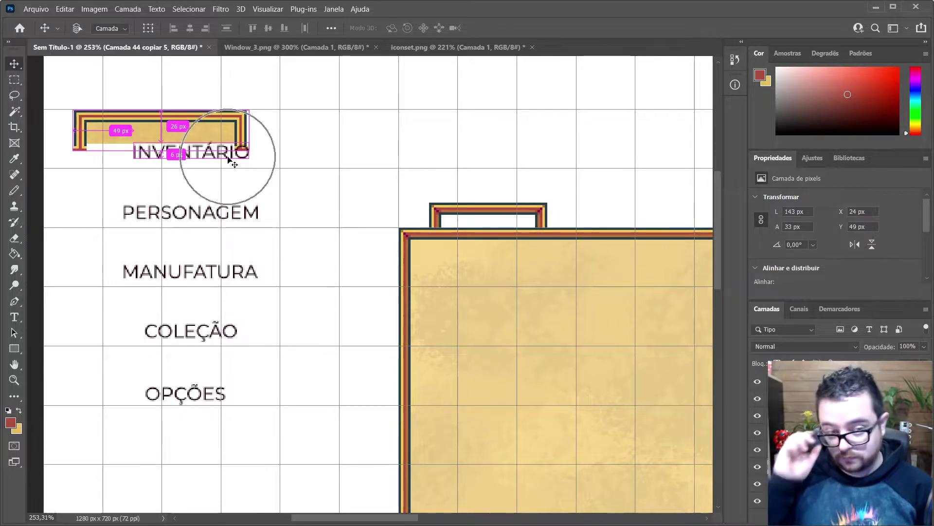
Place the trimmed tab behind INVENTÁRIO and duplicate it behind the PERSONAGEM, MANUFATURA and COLEÇÃO labels.
scroll(228, 161, left, 3)
scroll(220, 141, up, 2)
scroll(220, 142, up, 2)
drag(232, 110, 299, 330)
scroll(296, 322, down, 5)
drag(297, 233, 304, 343)
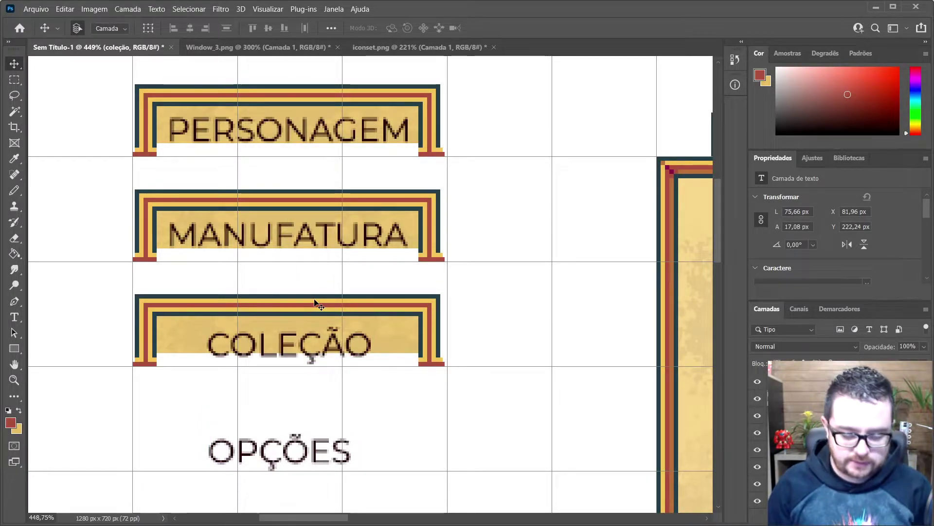
Change the COLEÇÃO label to DIÁRIO and raise it within its tab to about Y 220 px.
key(t)
double_click(380, 356)
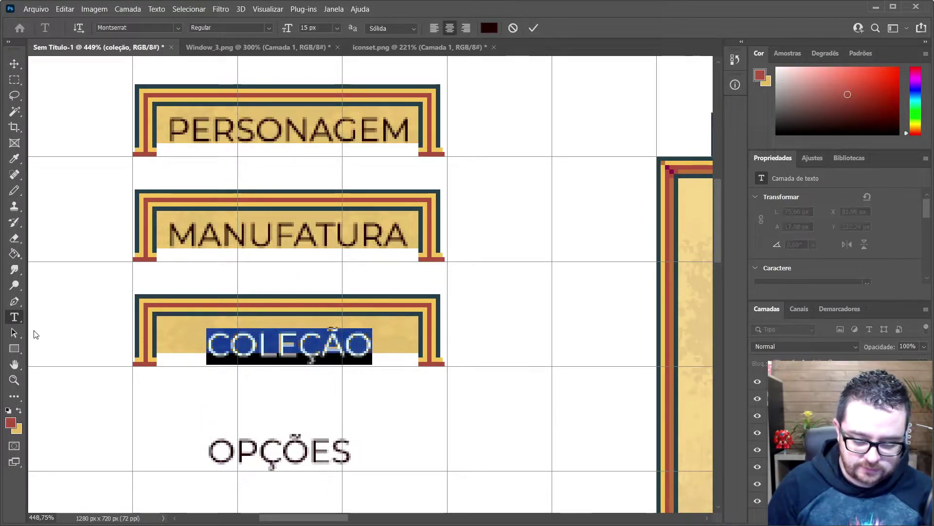
text(DIÁRIO)
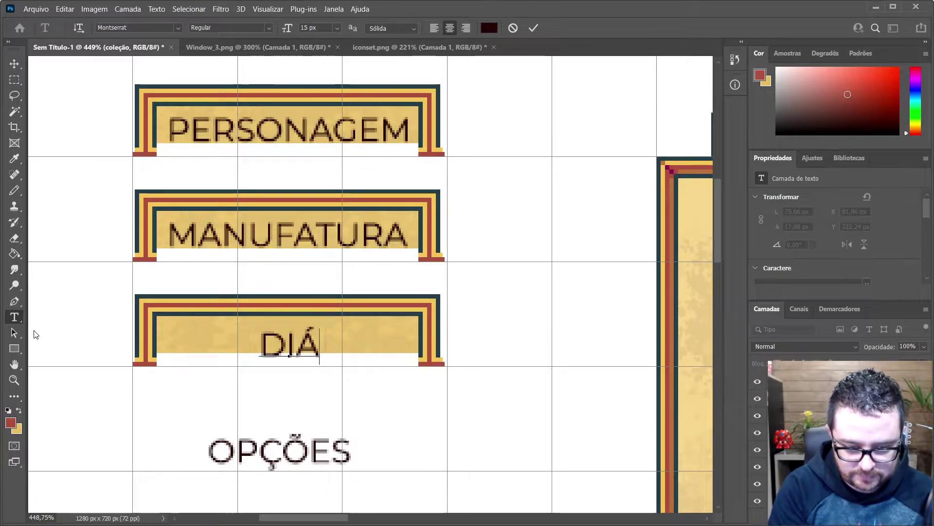
key(ctrl+Return)
key(v)
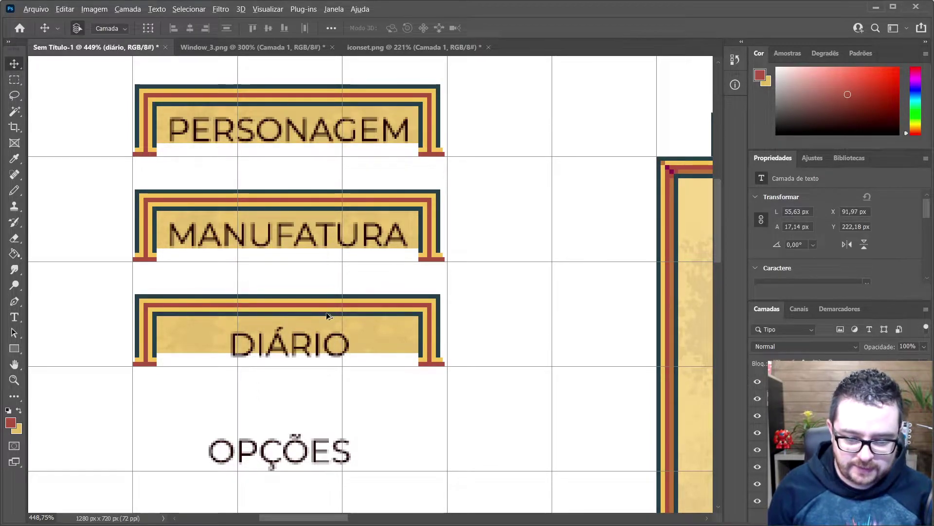
scroll(326, 304, up, 2)
mouse_move(277, 374)
mouse_down()
mouse_move(268, 357)
mouse_move(271, 364)
mouse_up()
scroll(236, 344, down, 2)
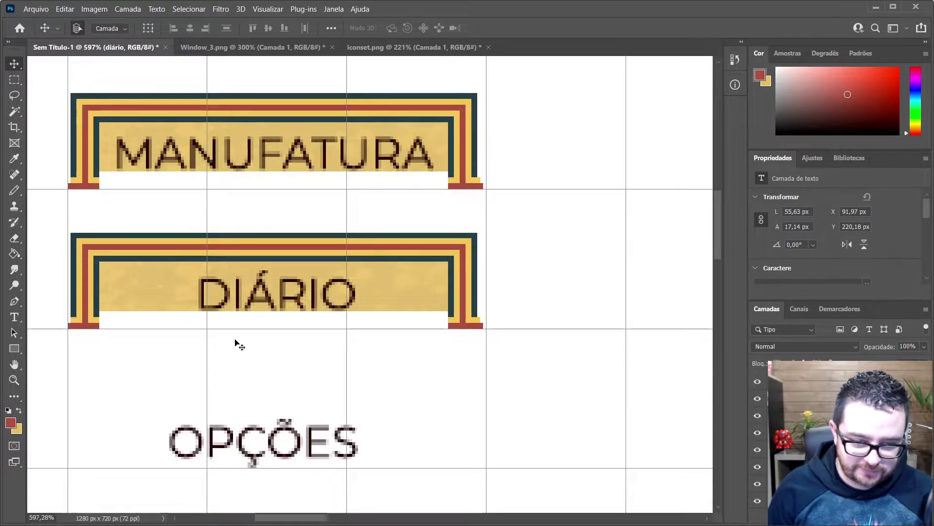
Duplicate the DIÁRIO tab frame down behind the OPÇÕES label and raise that label to about Y 268 px.
click(306, 188)
drag(305, 188, 305, 330)
drag(275, 392, 276, 382)
Change the OPÇÕES label to SISTEMA and center it in its tab at about X 86 px.
key(t)
double_click(251, 384)
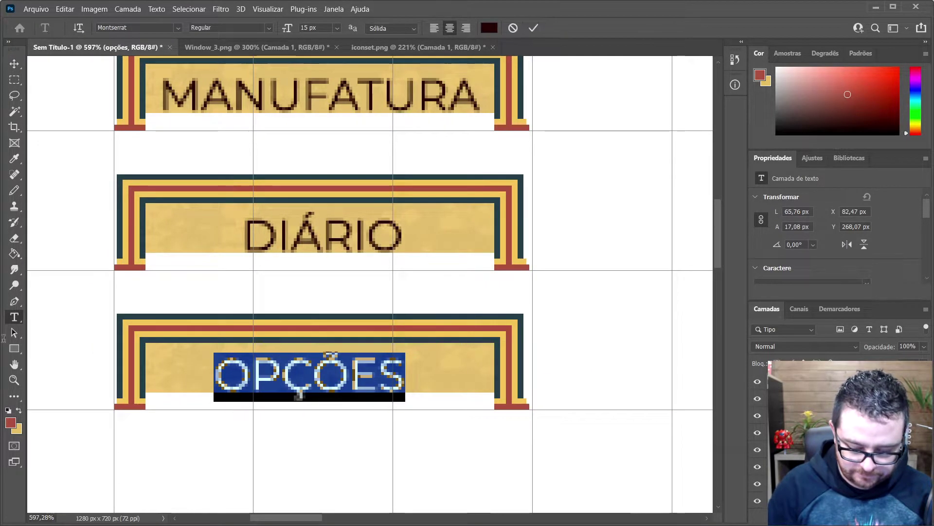
text(SISTEMA)
key(ctrl+Return)
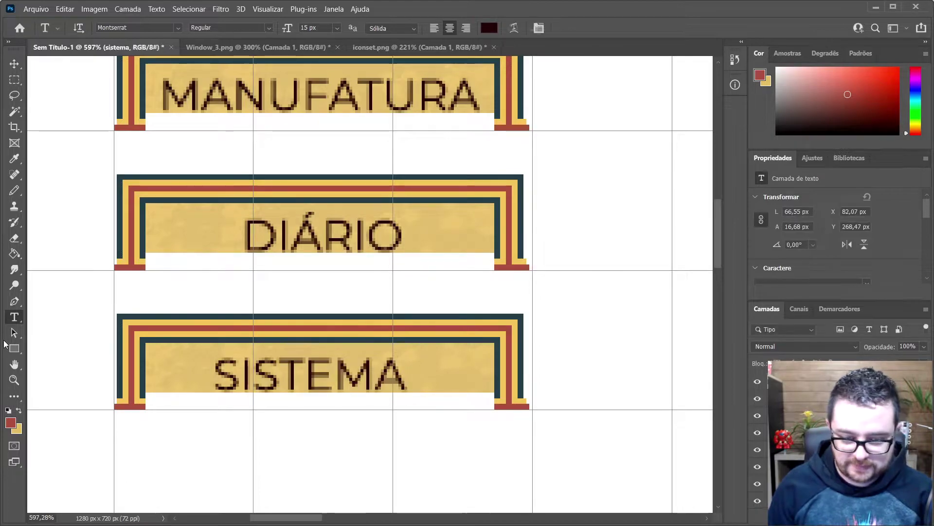
key(v)
drag(311, 377, 318, 376)
scroll(328, 366, down, 5)
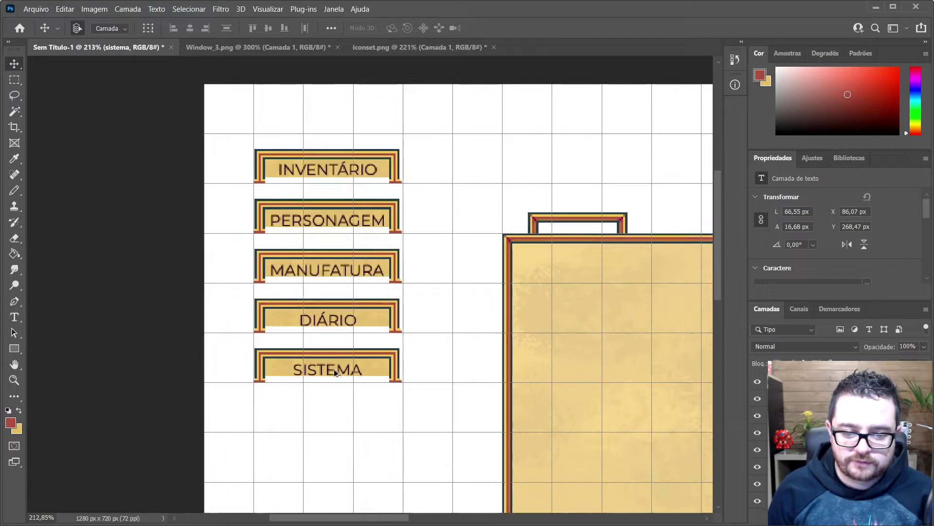
scroll(337, 373, down, 2)
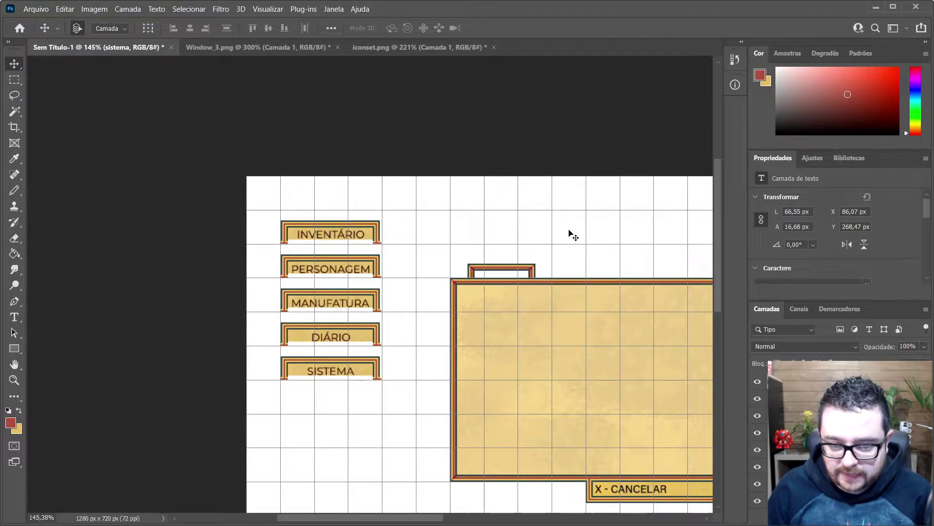
Compare the old empty tab frame with the INVENTÁRIO tab by aligning it above at X 49 px, Y 33 px, and delete it.
drag(470, 276, 393, 235)
scroll(439, 240, up, 3)
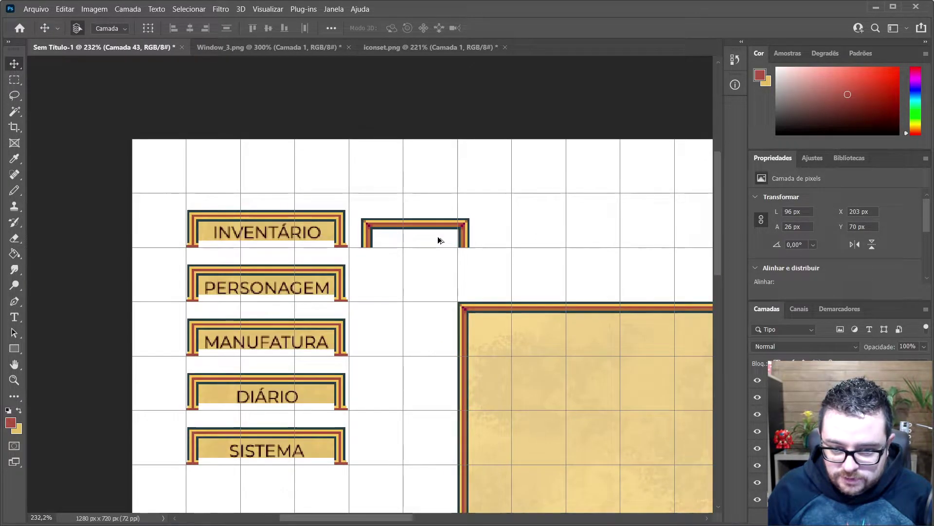
drag(364, 236, 197, 197)
scroll(200, 200, up, 6)
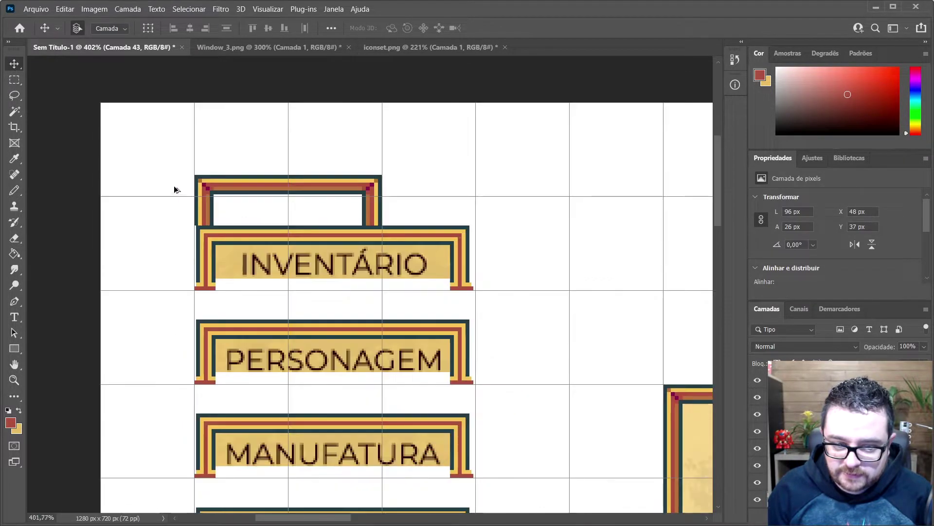
click(229, 247)
mouse_move(229, 247)
mouse_down()
mouse_move(221, 243)
mouse_move(234, 233)
mouse_move(228, 235)
mouse_up()
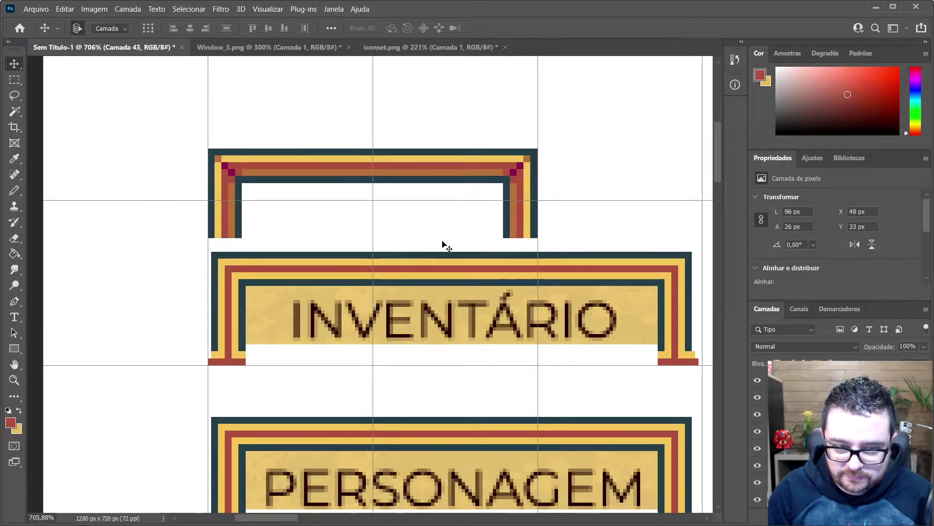
key(Right)
scroll(447, 246, down, 6)
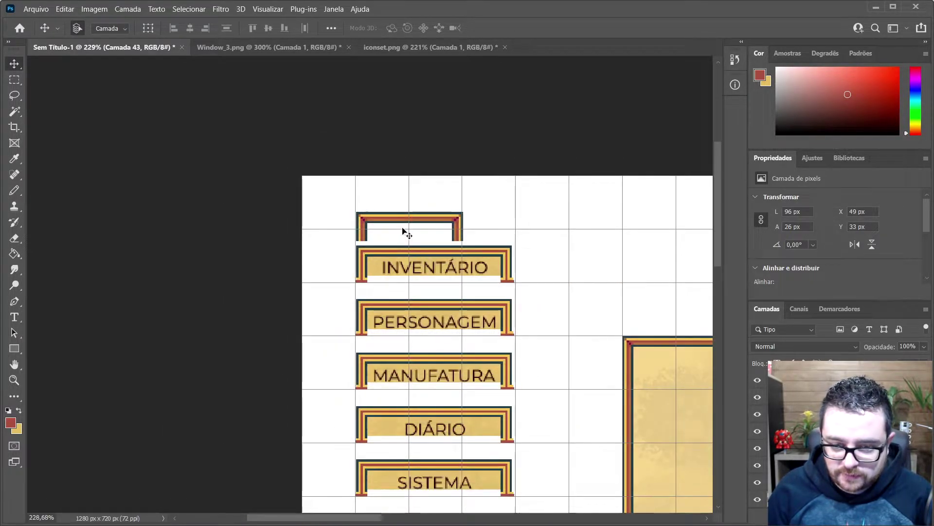
key(Delete)
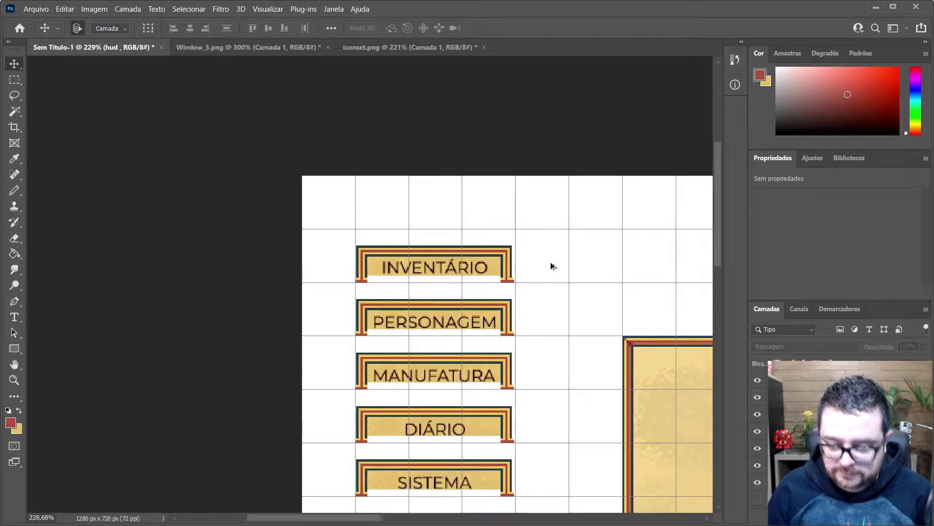
Group the SISTEMA label with its tab frame, and the DIÁRIO label with its own frame.
scroll(535, 276, down, 3)
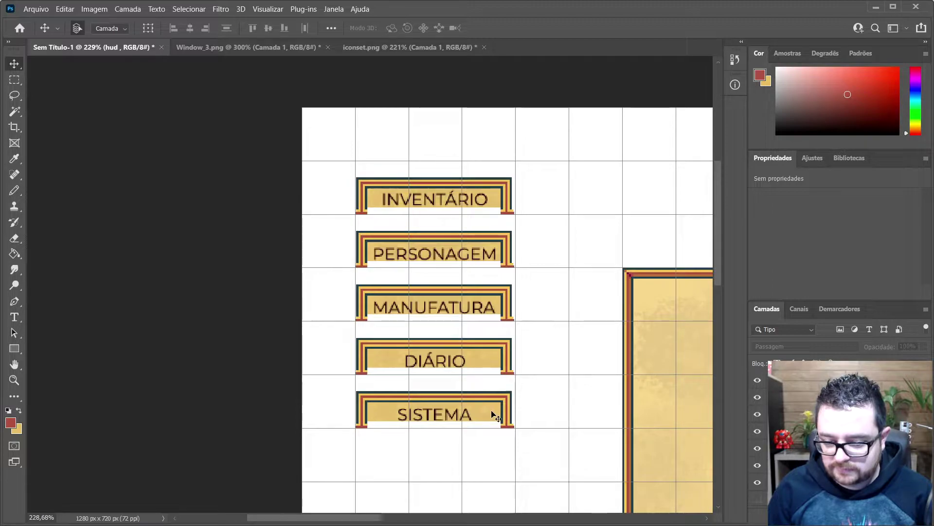
scroll(493, 414, up, 5)
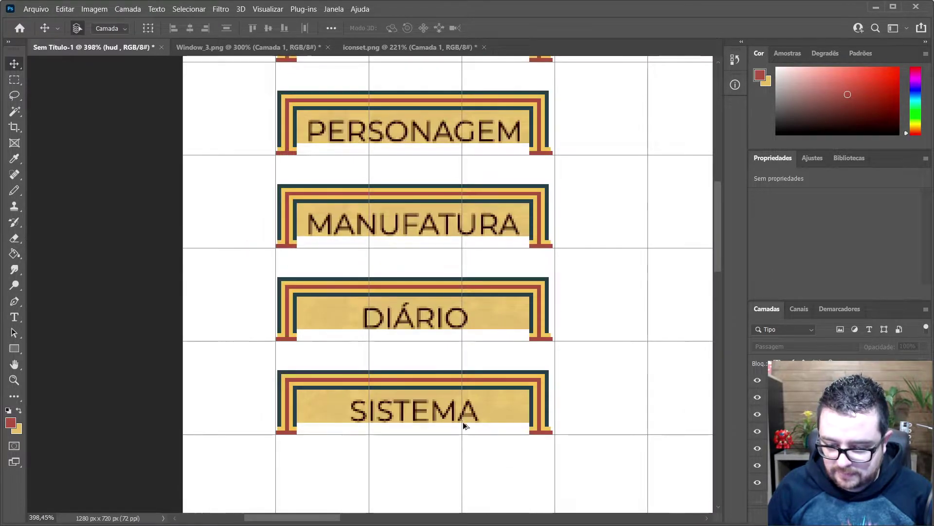
click(482, 411)
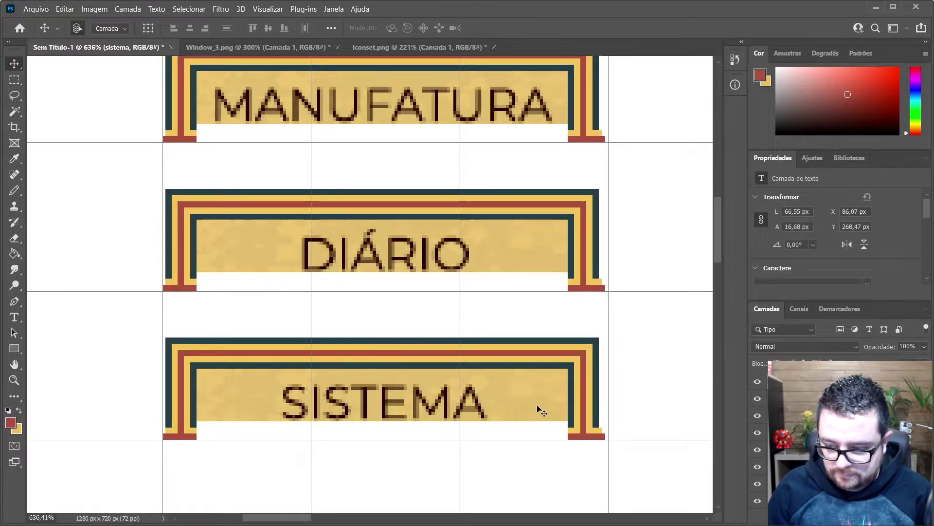
click(541, 411)
key(ctrl+g)
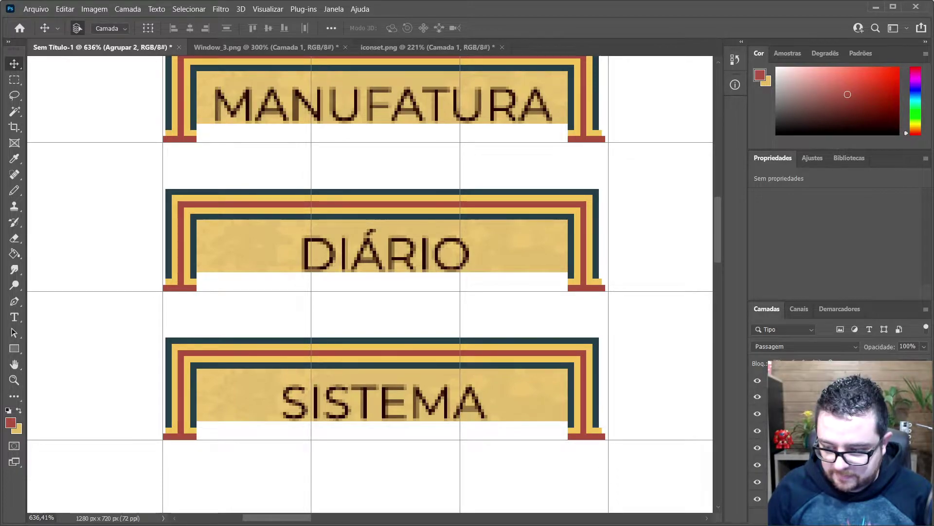
scroll(482, 389, up, 2)
click(470, 313)
click(520, 313)
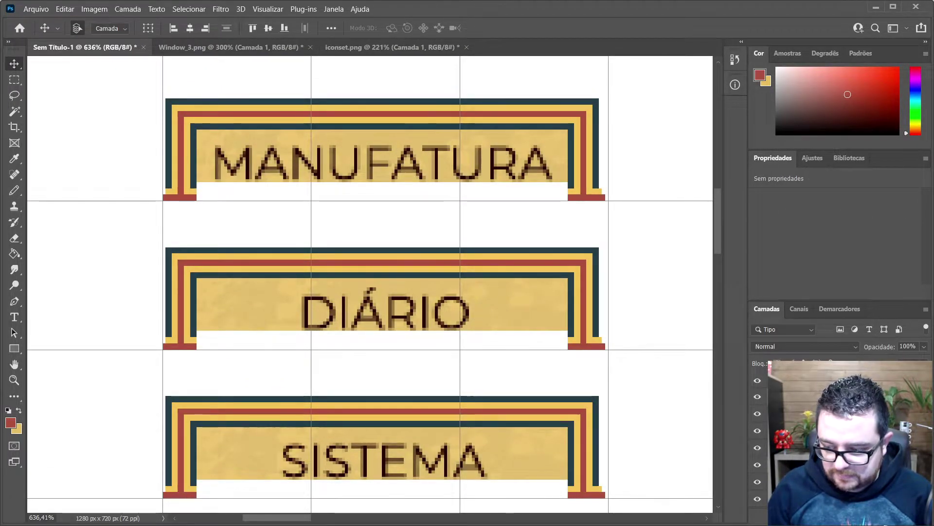
key(ctrl+g)
Group the MANUFATURA, PERSONAGEM and INVENTÁRIO labels each with its own tab frame.
scroll(428, 284, up, 3)
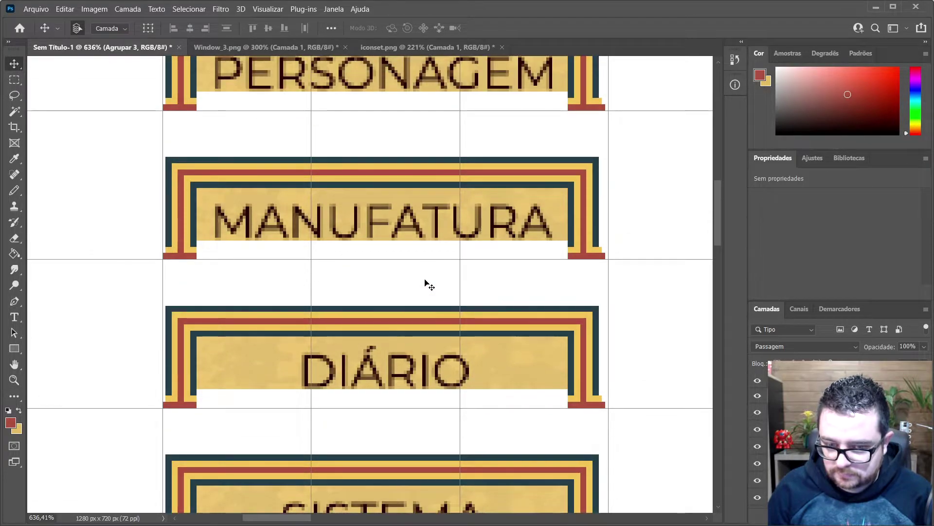
click(480, 259)
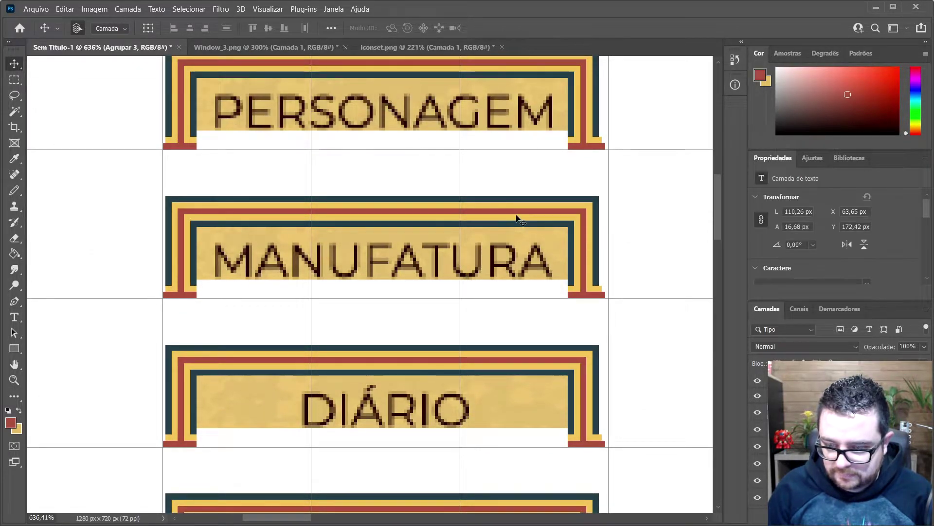
key(ctrl+g)
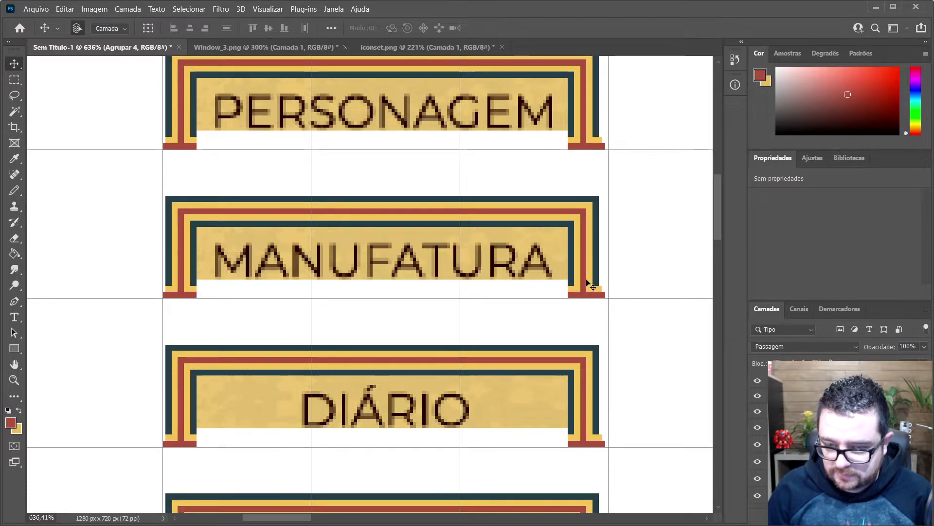
scroll(451, 221, up, 3)
click(495, 177)
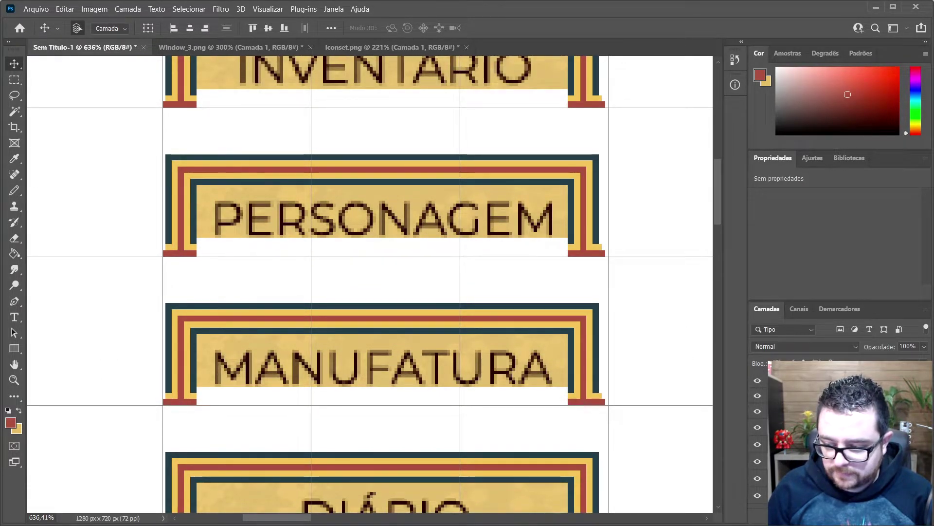
key(ctrl+g)
scroll(453, 158, up, 3)
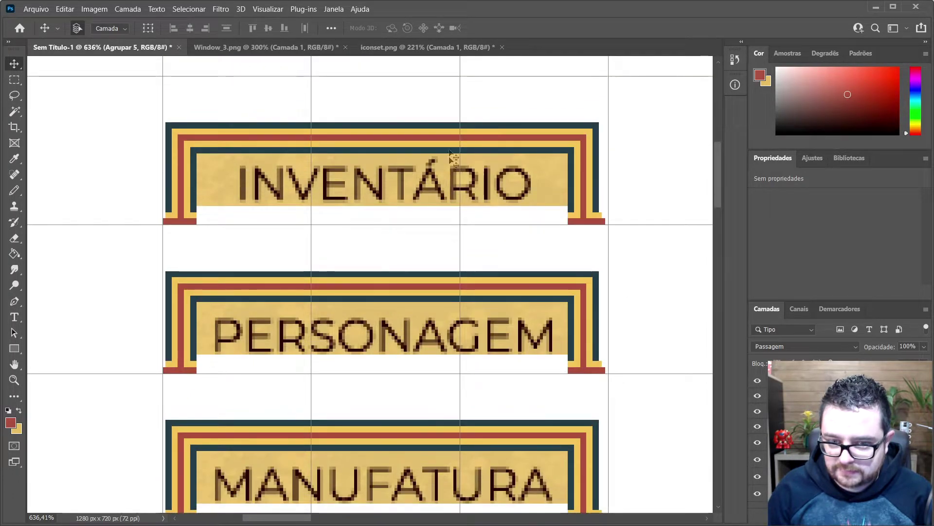
click(472, 161)
click(763, 371)
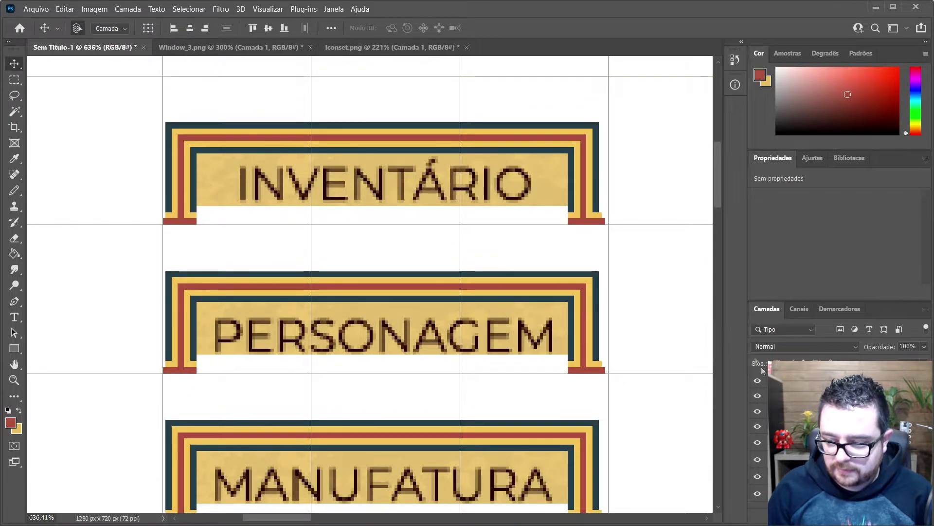
key(ctrl+g)
scroll(526, 360, down, 6)
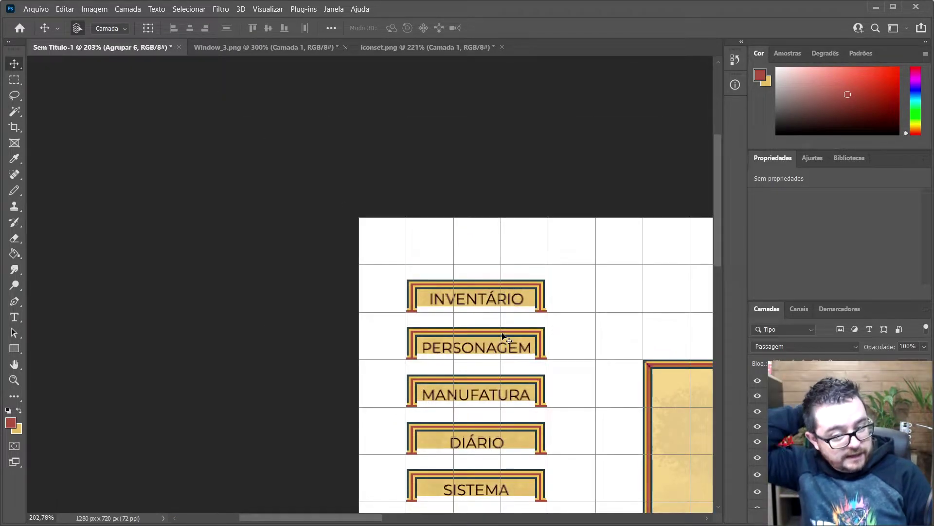
Duplicate the grouped INVENTÁRIO tab horizontally so the copy sits just to the right of the original.
drag(485, 296, 632, 296)
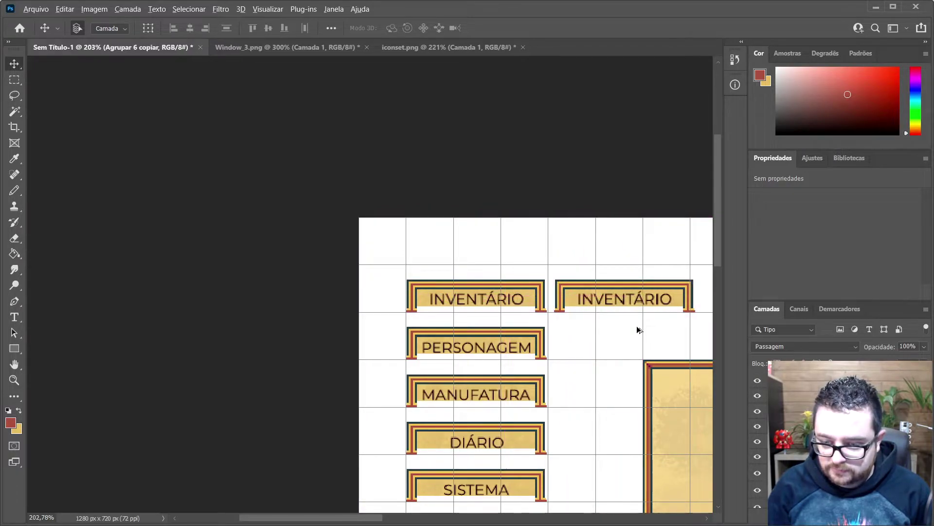
click(635, 333)
scroll(635, 329, up, 2)
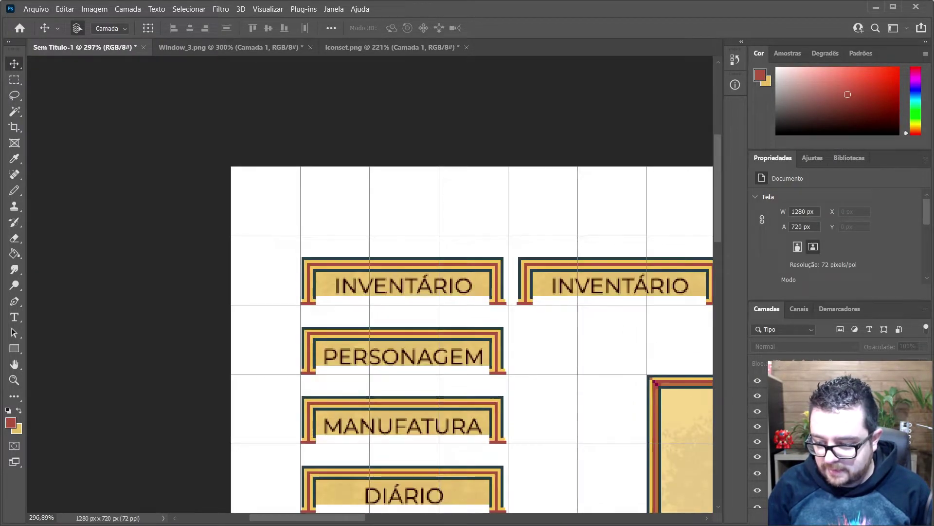
Merge the duplicated INVENTÁRIO tab group into a single pixel layer.
key(ctrl+z)
right_click(827, 428)
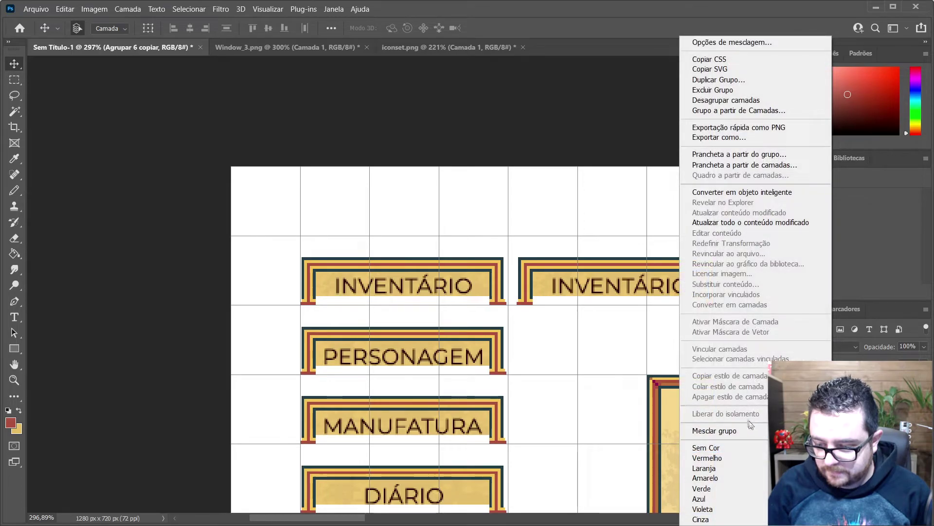
click(727, 431)
scroll(562, 309, down, 2)
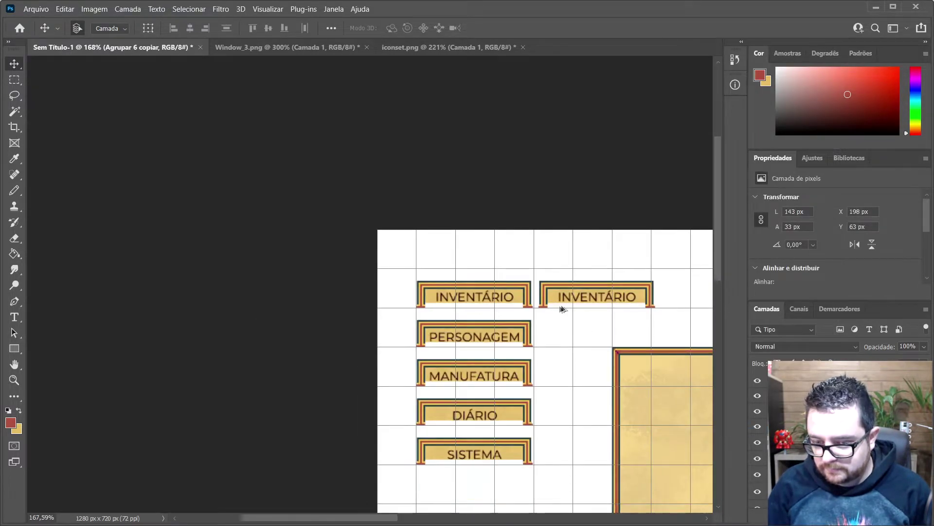
Try trimming the merged INVENTÁRIO copy by deleting a rectangular selection of about 165 by 16 px starting at Y 80 px.
scroll(605, 315, up, 4)
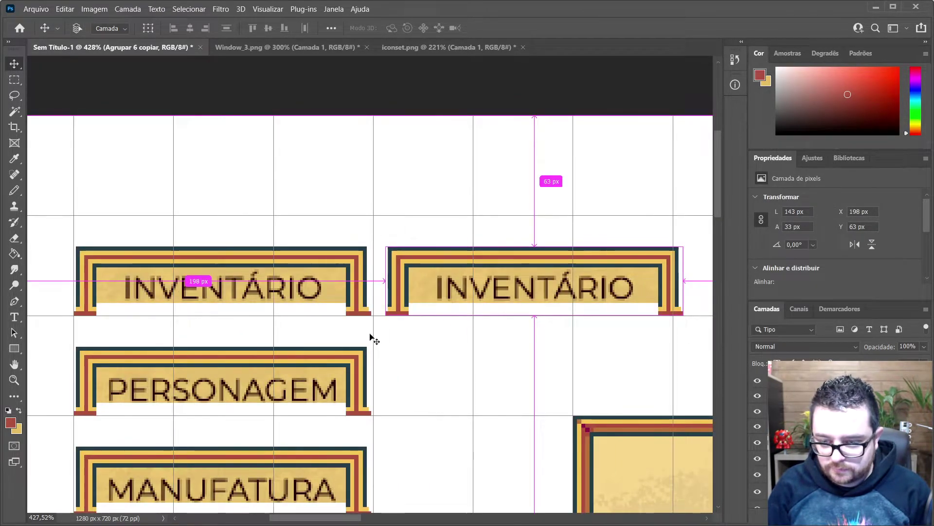
scroll(371, 336, right, 3)
key(m)
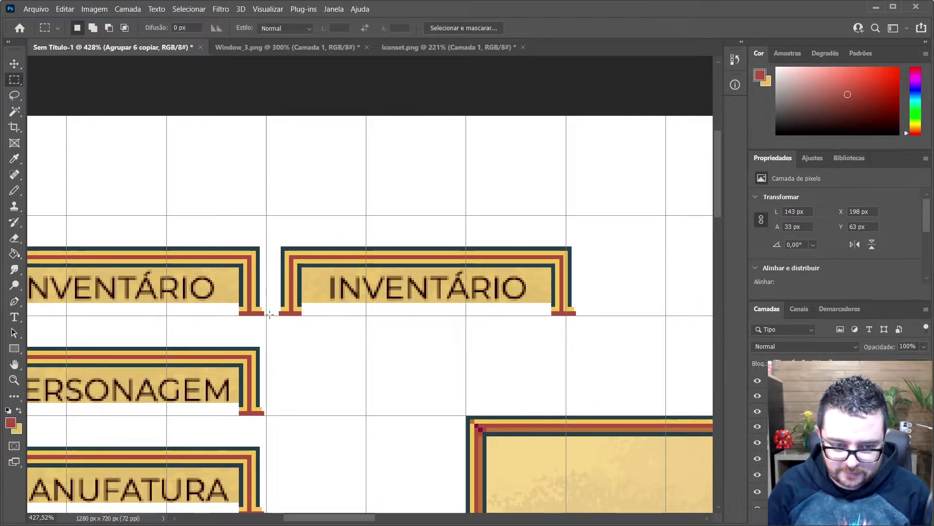
drag(269, 314, 609, 285)
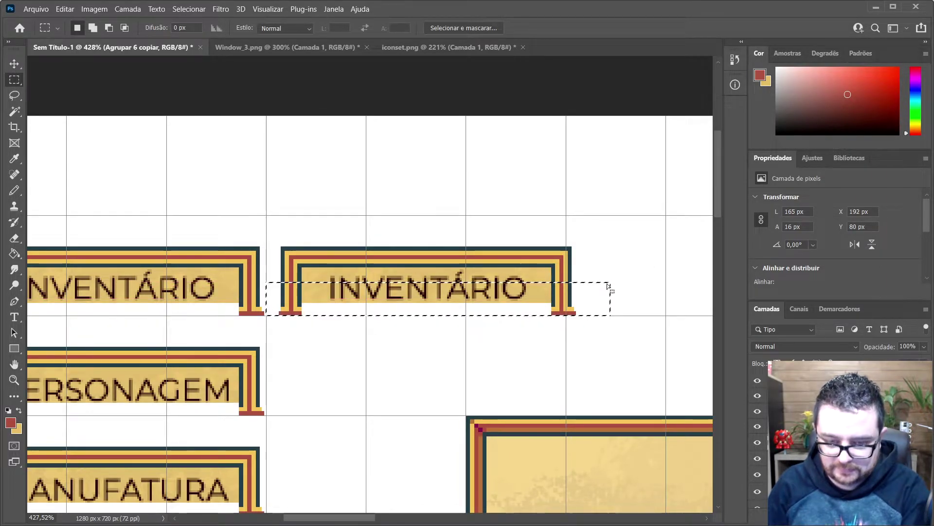
key(Delete)
key(ctrl+d)
scroll(526, 275, down, 3)
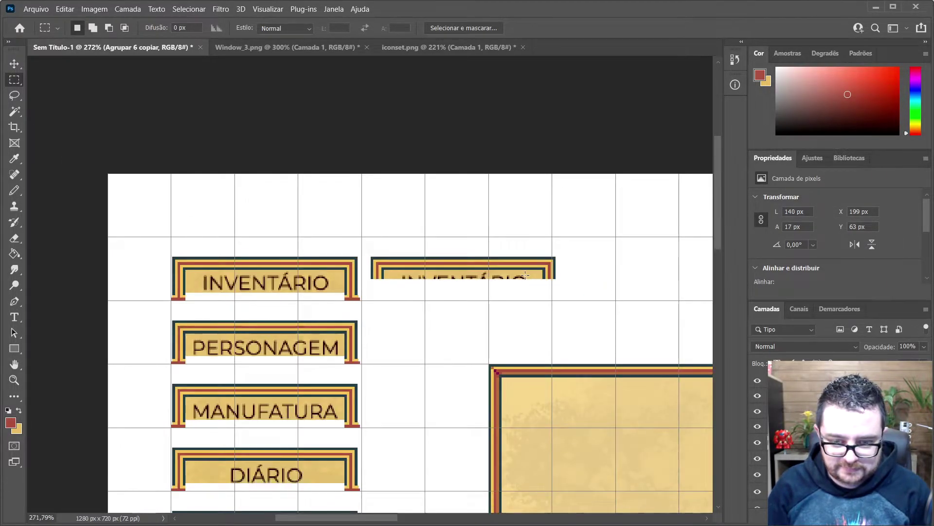
scroll(525, 275, down, 3)
Undo the INVENTÁRIO copy's trim, lower the selection to Y 85 px and delete the part of the copy inside it.
key(ctrl+shift+d)
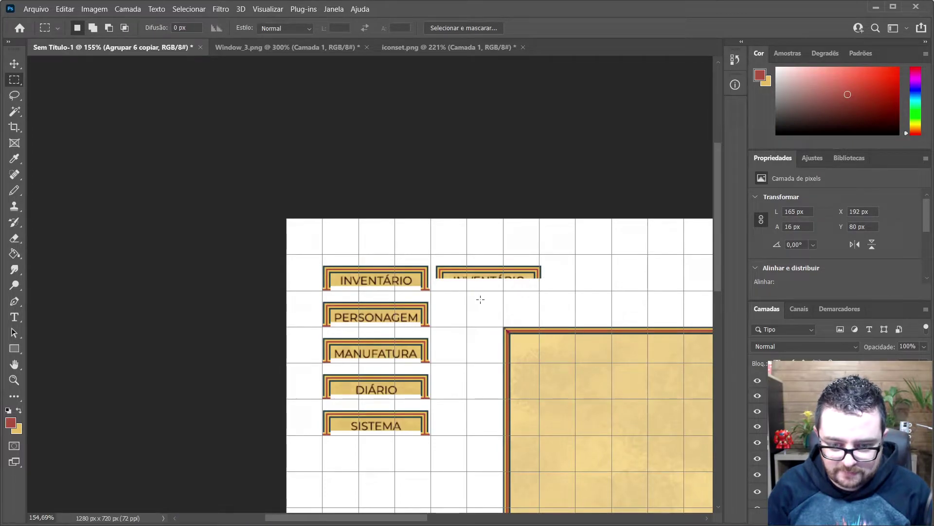
key(ctrl+Down)
key(ctrl+Down)
key(ctrl+Down)
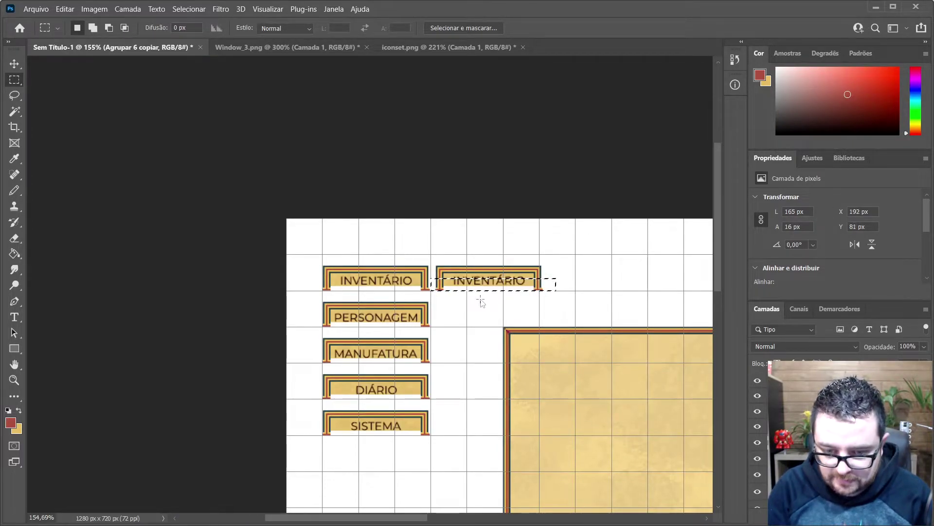
scroll(481, 299, up, 6)
key(ctrl+Down)
key(Down)
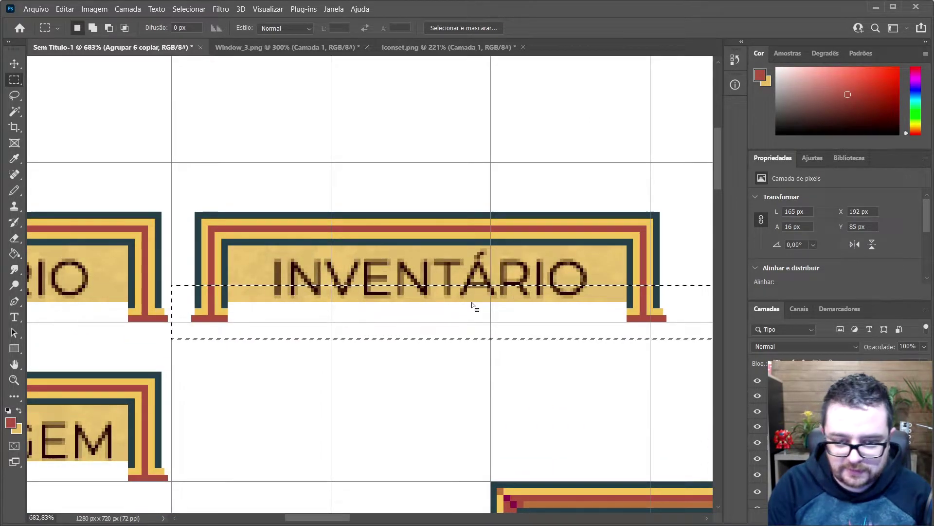
key(Delete)
key(ctrl+d)
scroll(472, 300, down, 5)
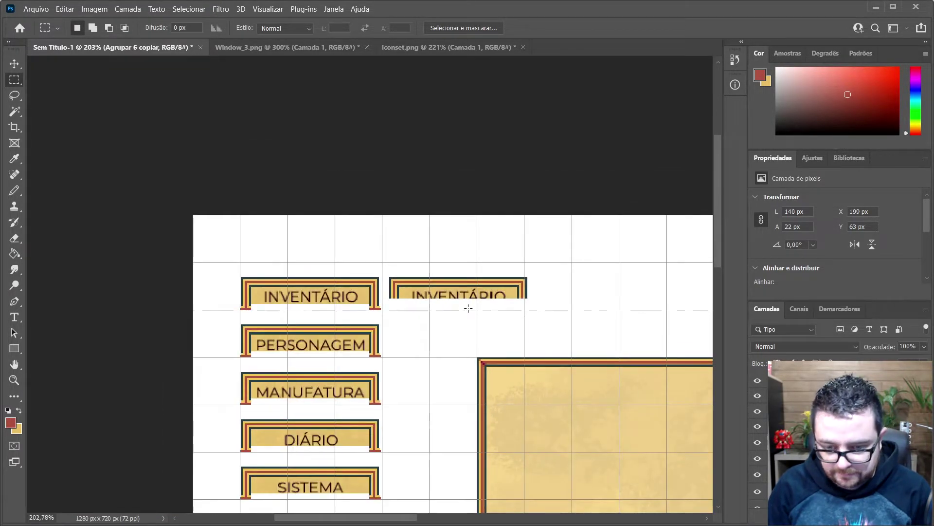
Move the trimmed INVENTÁRIO tab onto the parchment panel's upper border near its left corner, at X 302 px, Y 122 px.
key(v)
drag(471, 288, 571, 343)
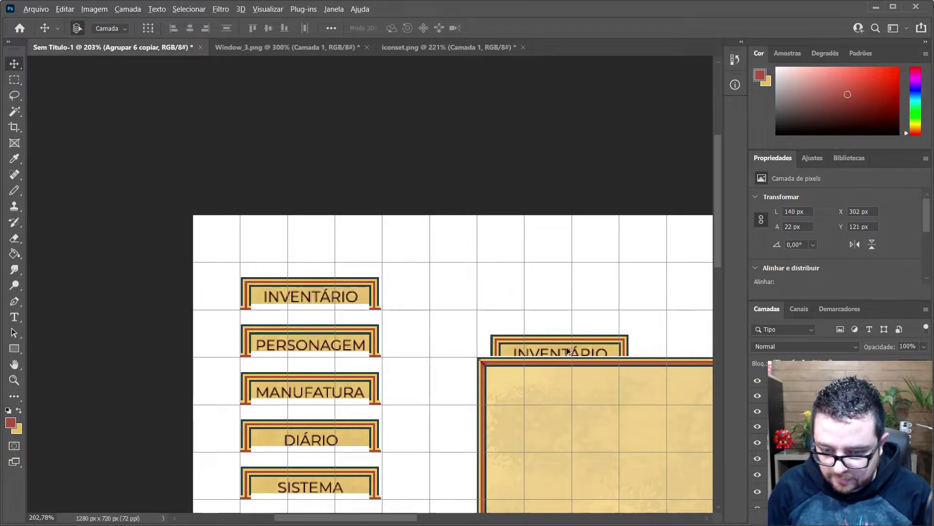
scroll(554, 360, up, 3)
scroll(554, 360, up, 2)
mouse_move(511, 296)
mouse_down()
mouse_move(506, 312)
mouse_move(499, 289)
mouse_up()
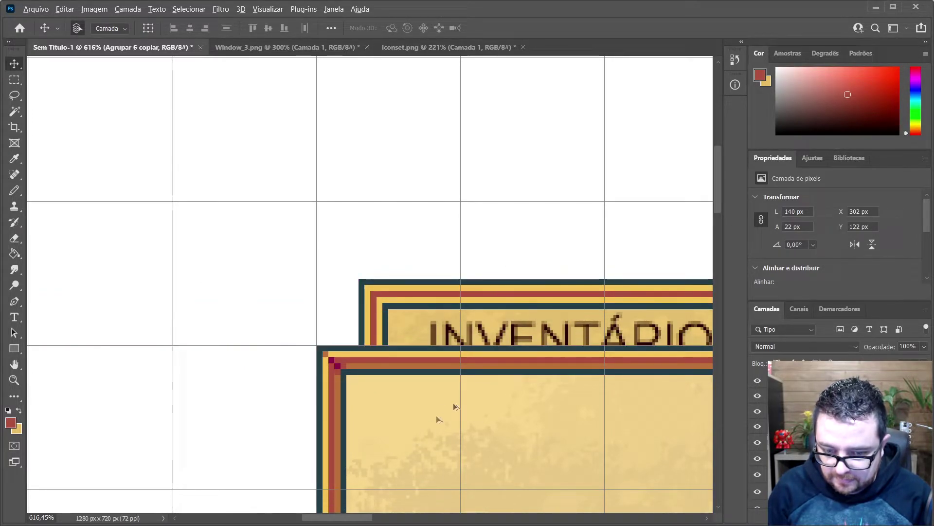
scroll(421, 417, down, 3)
scroll(420, 418, down, 3)
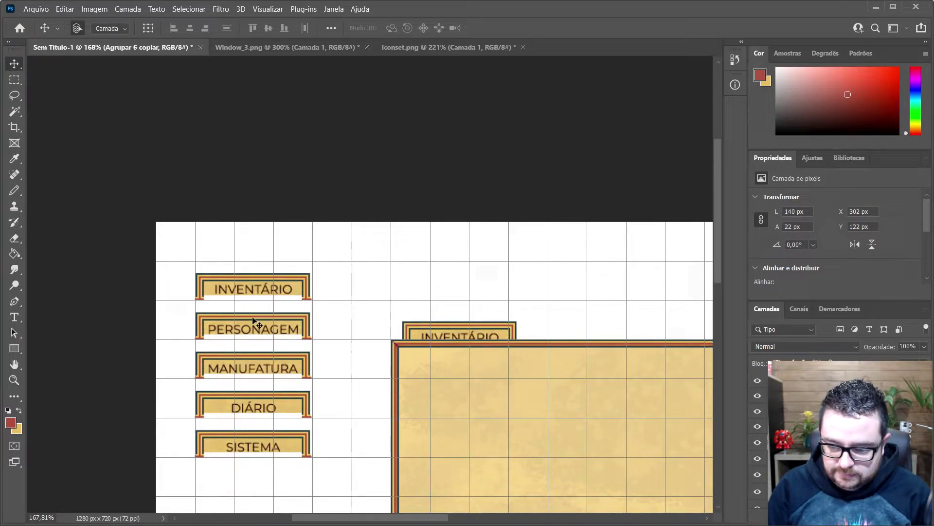
Duplicate the PERSONAGEM tab group, merge the copy into one layer and place it at X 155 px, Y 122 px beside the panel's INVENTÁRIO tab.
click(766, 421)
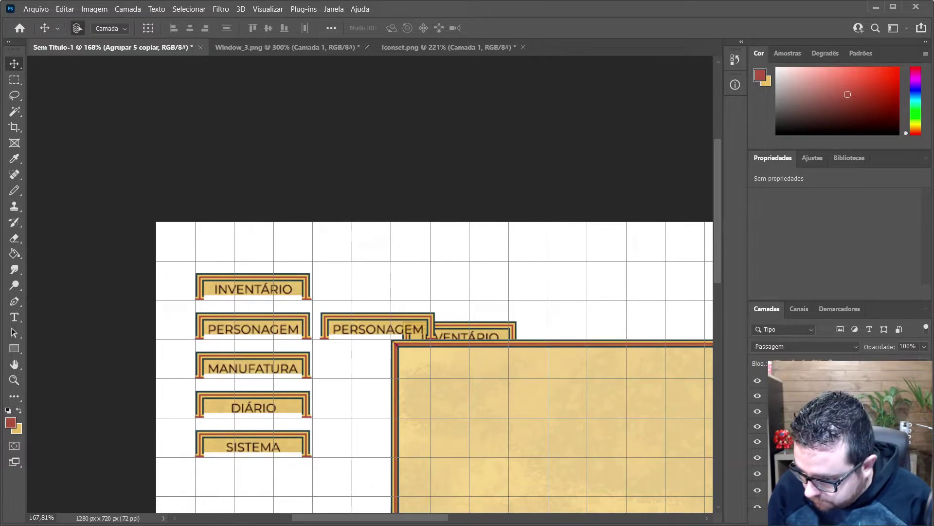
right_click(827, 430)
click(735, 430)
scroll(343, 285, up, 5)
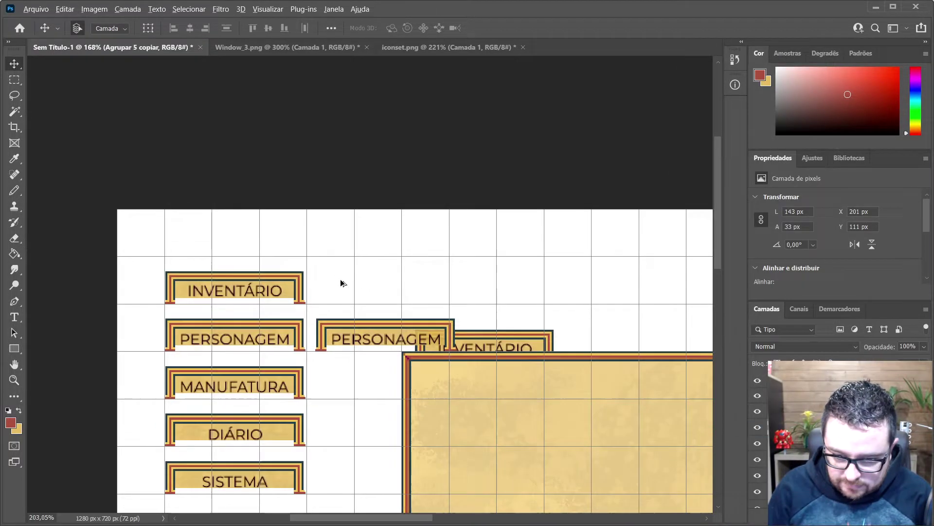
drag(500, 366, 407, 389)
Trim the merged PERSONAGEM copy by deleting everything below Y 144 px, level with the panel's upper edge.
key(m)
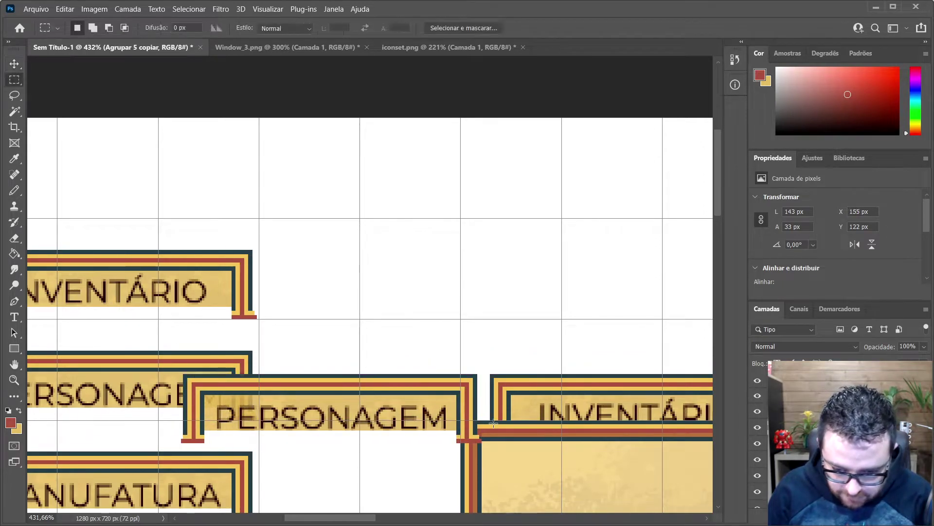
drag(485, 420, 141, 441)
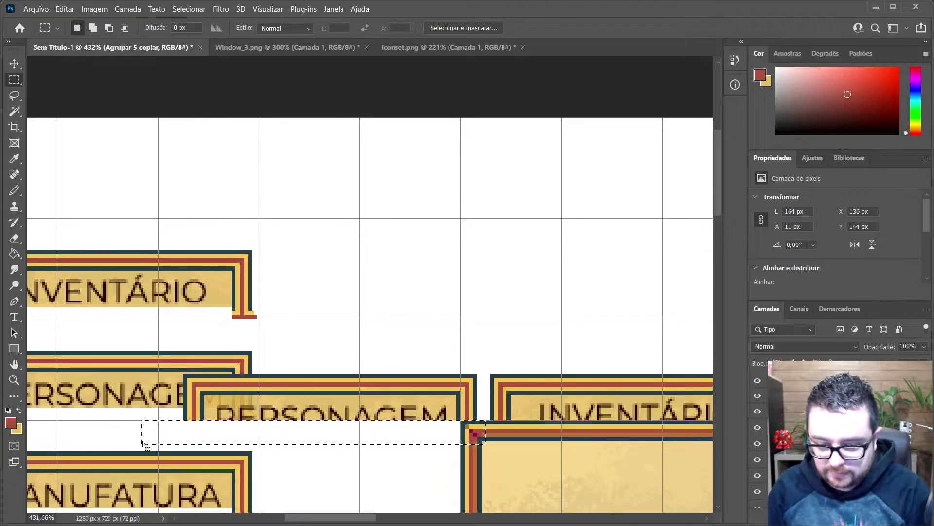
scroll(300, 425, down, 1)
scroll(300, 425, down, 2)
key(ctrl+s)
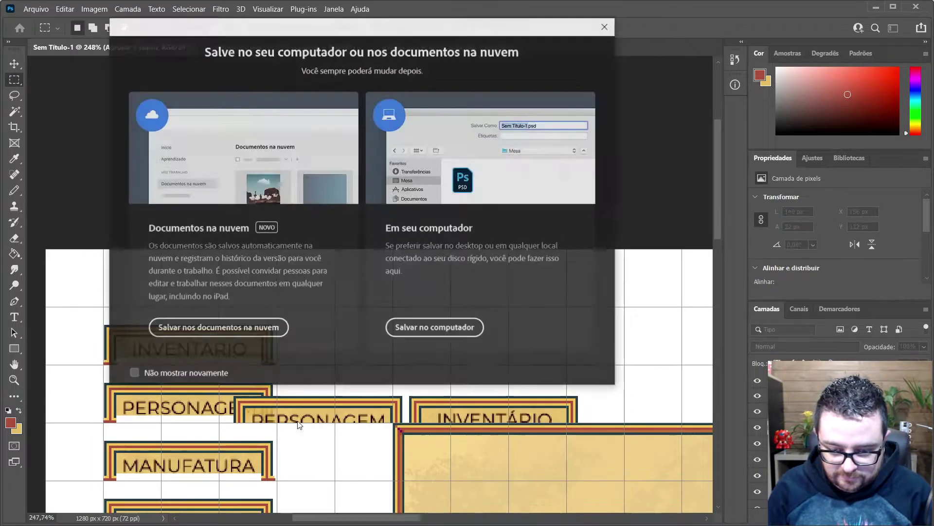
scroll(296, 419, down, 2)
key(Escape)
Move the trimmed PERSONAGEM tab along the panel's upper border to X 458 px, Y 122 px, right of INVENTÁRIO.
key(v)
drag(317, 411, 521, 421)
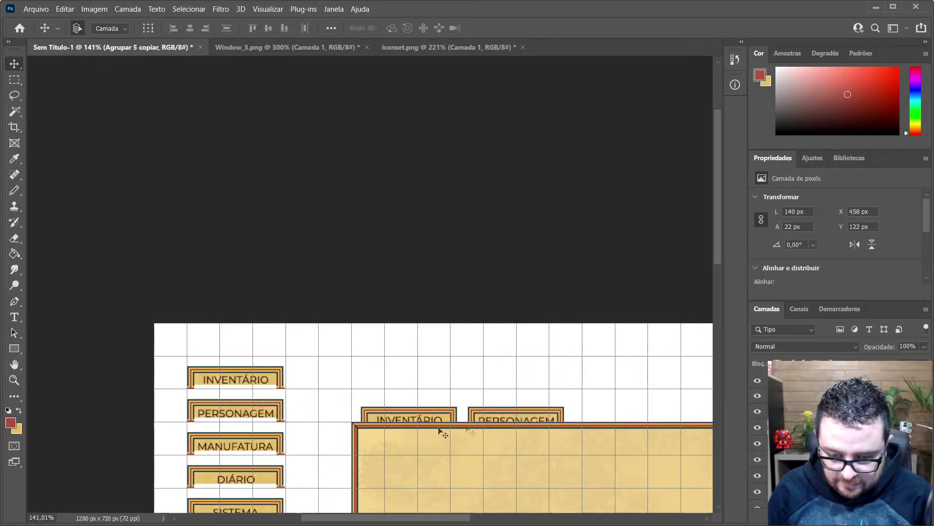
scroll(351, 424, down, 2)
scroll(131, 232, up, 2)
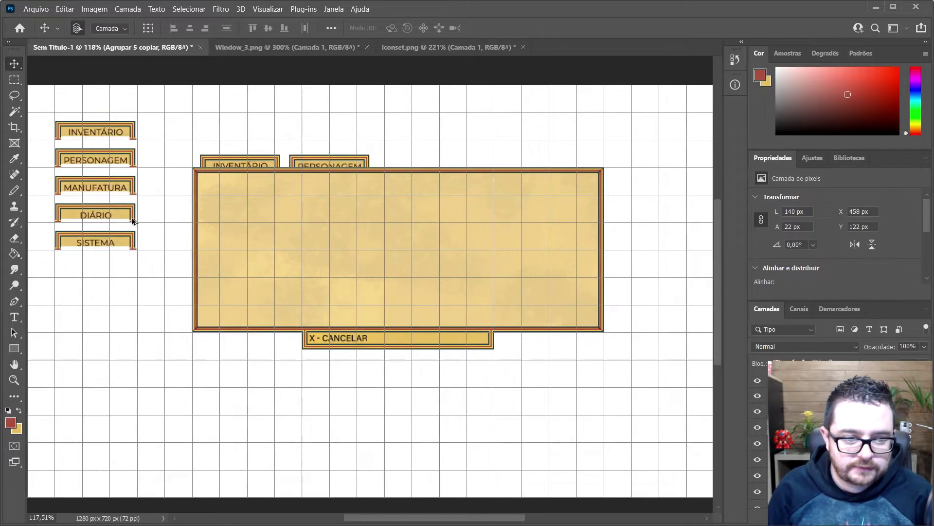
Duplicate the MANUFATURA tab group onto the panel's upper border at X 613 px, Y 122 px, and merge the copy.
click(113, 182)
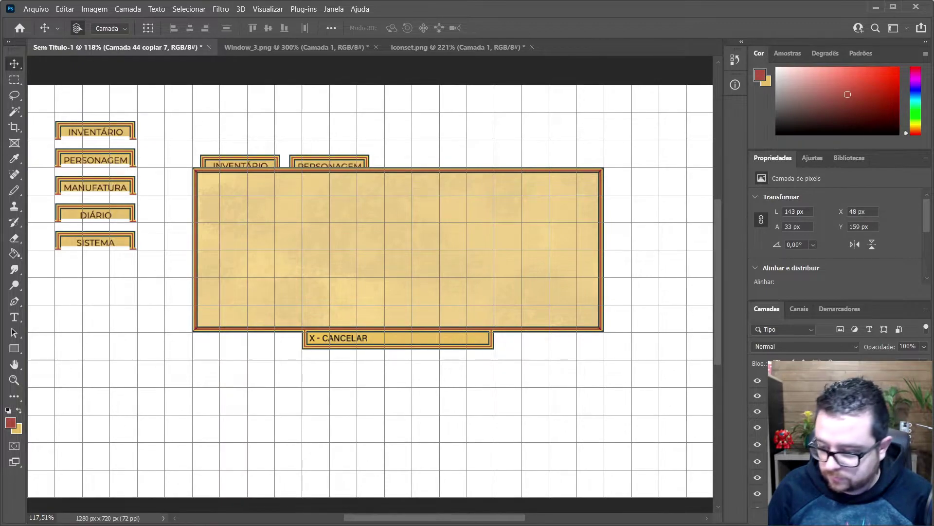
key(ctrl+g)
drag(115, 188, 438, 168)
scroll(439, 167, up, 5)
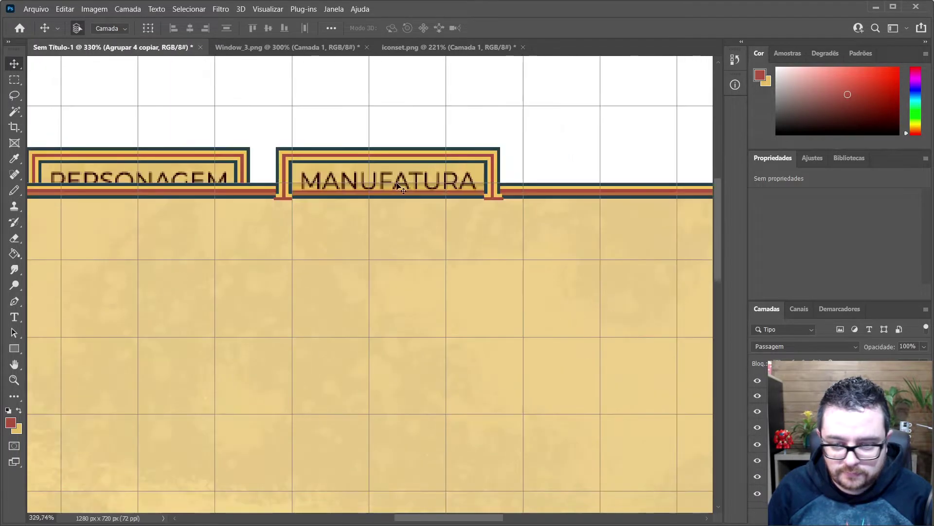
right_click(814, 380)
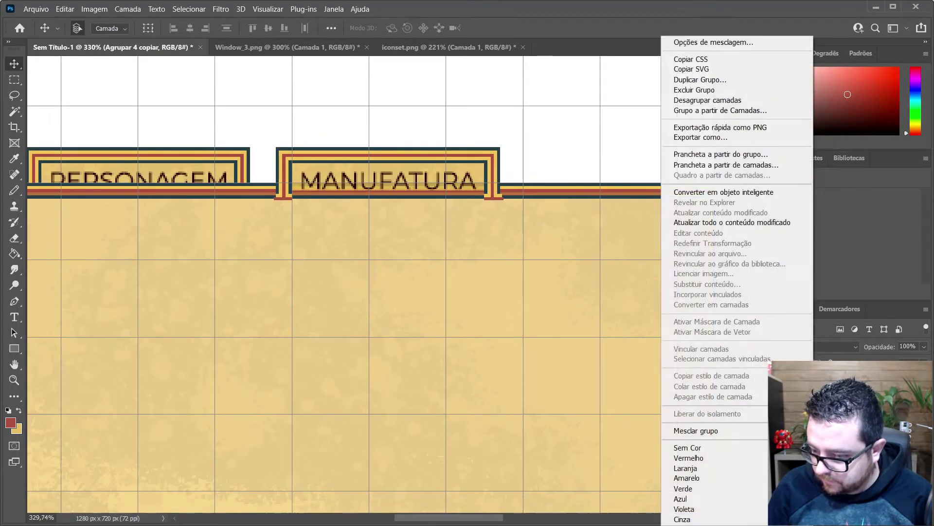
click(720, 430)
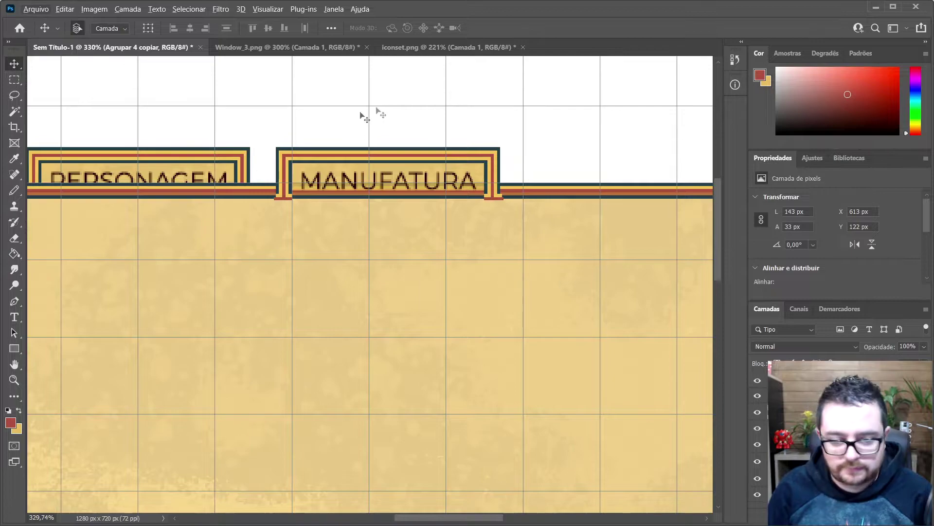
Trim the merged MANUFATURA copy by deleting everything below Y 144 px, where it overlaps the panel's border.
key(m)
drag(270, 184, 614, 215)
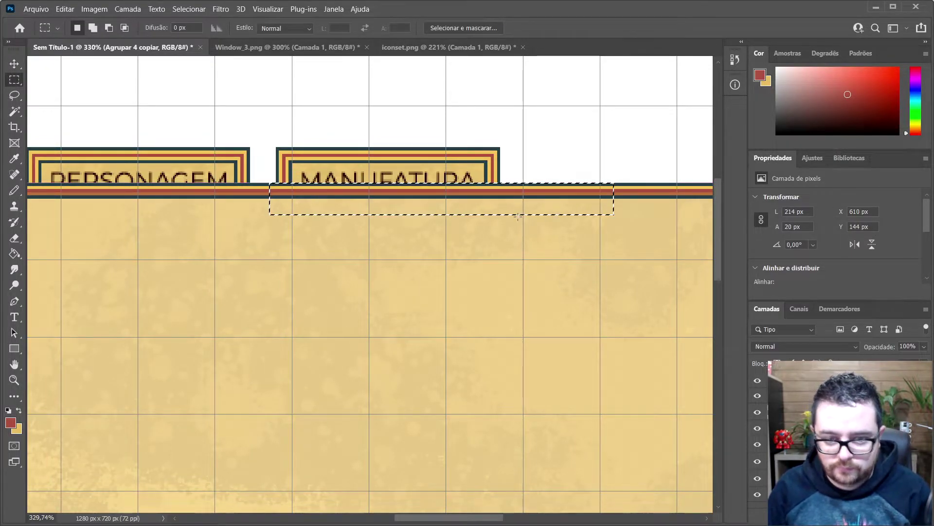
key(Delete)
key(ctrl+d)
scroll(339, 209, down, 3)
scroll(339, 210, down, 4)
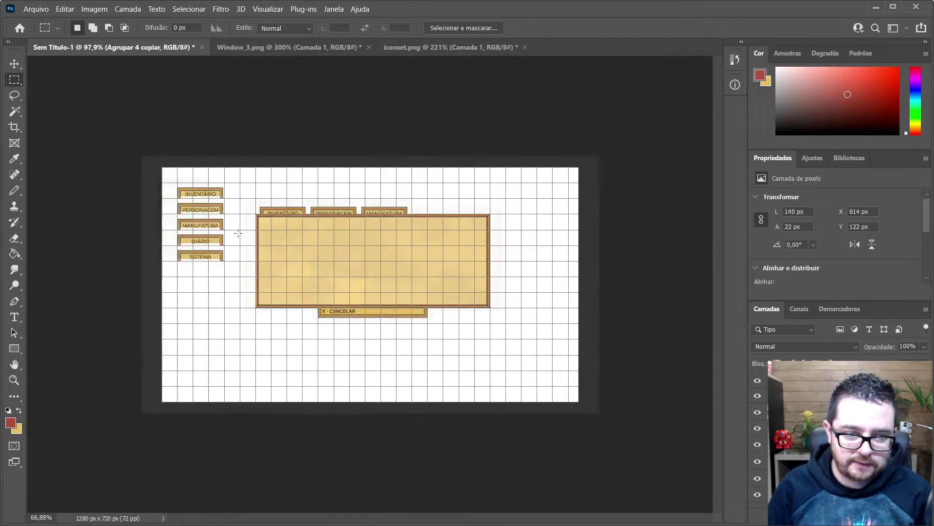
scroll(174, 253, up, 1)
Duplicate the DIÁRIO tab group and place the copy on the panel's upper border, right of MANUFATURA.
key(b)
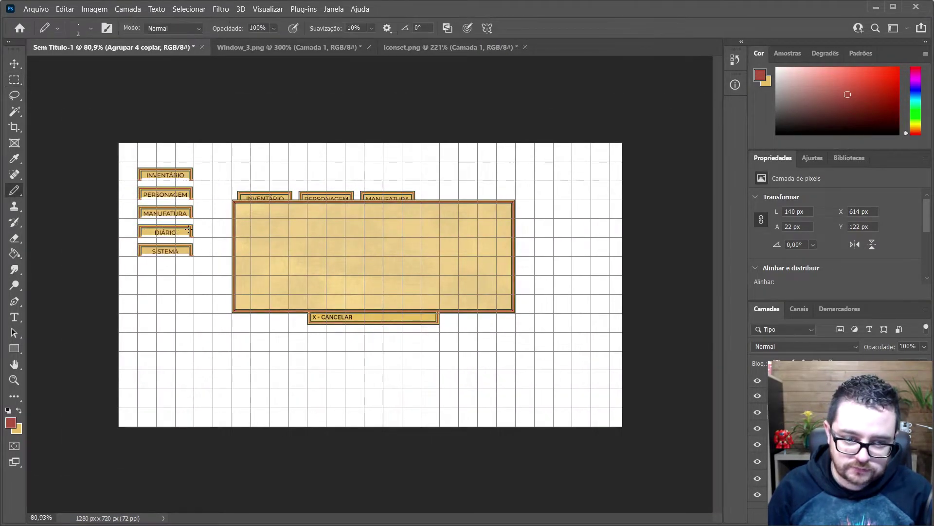
key(v)
click(193, 239)
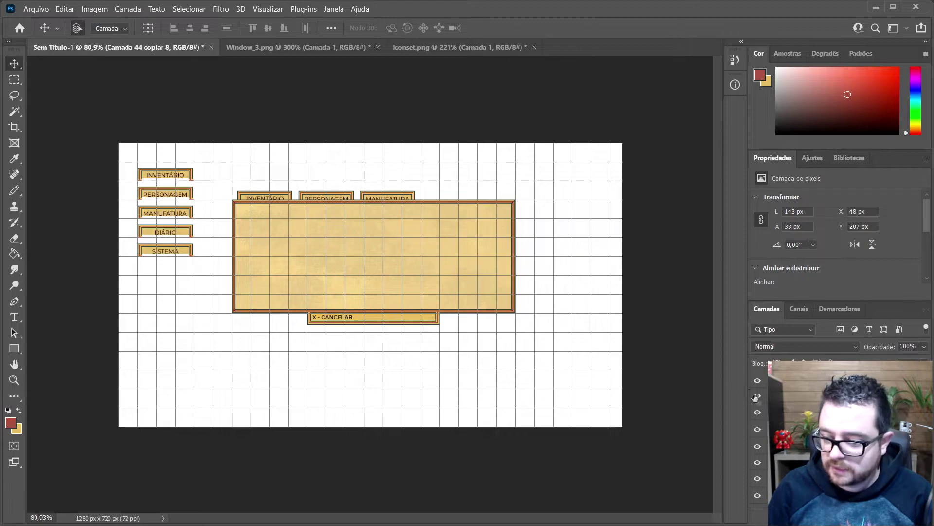
key(ctrl+g)
drag(189, 236, 470, 198)
scroll(470, 198, up, 5)
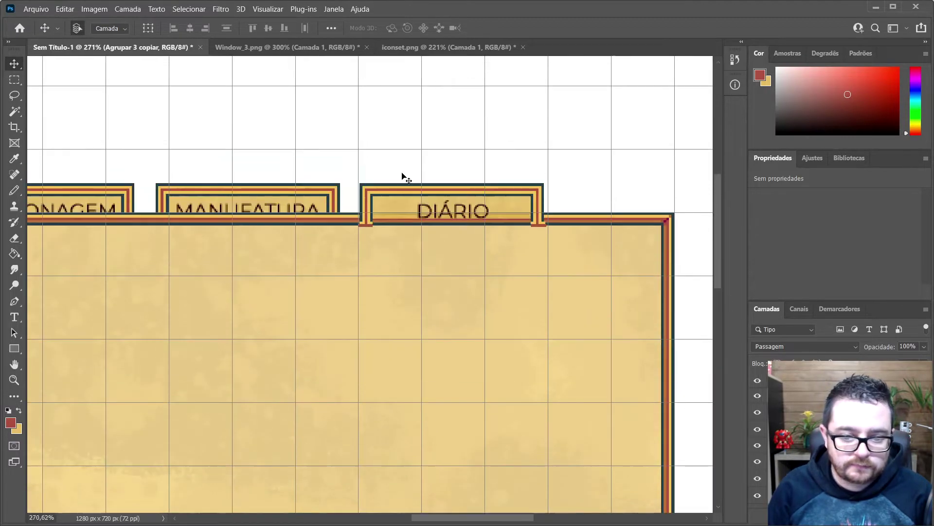
Try shifting the copied DIÁRIO frame to X 764 px, and nudge it back to X 768 px.
drag(408, 194, 399, 191)
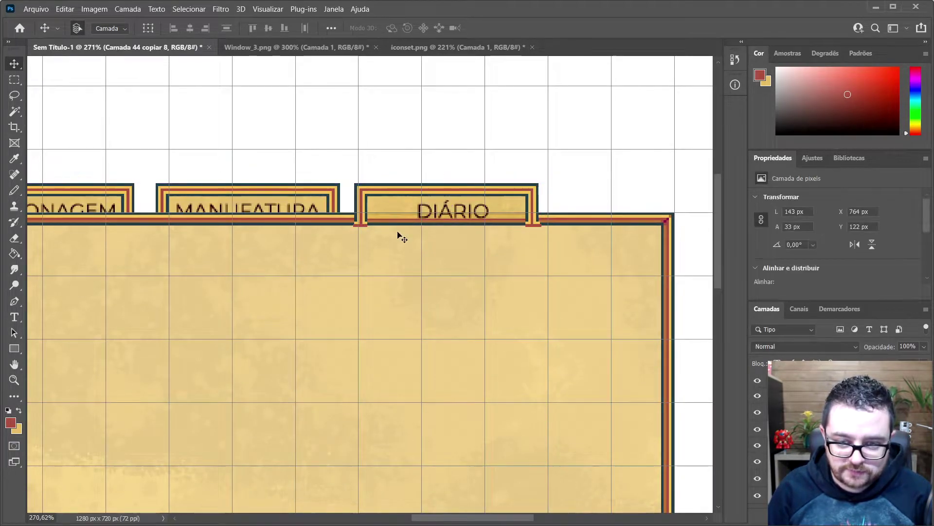
key(Right)
key(Right)
key(Right)
key(Right)
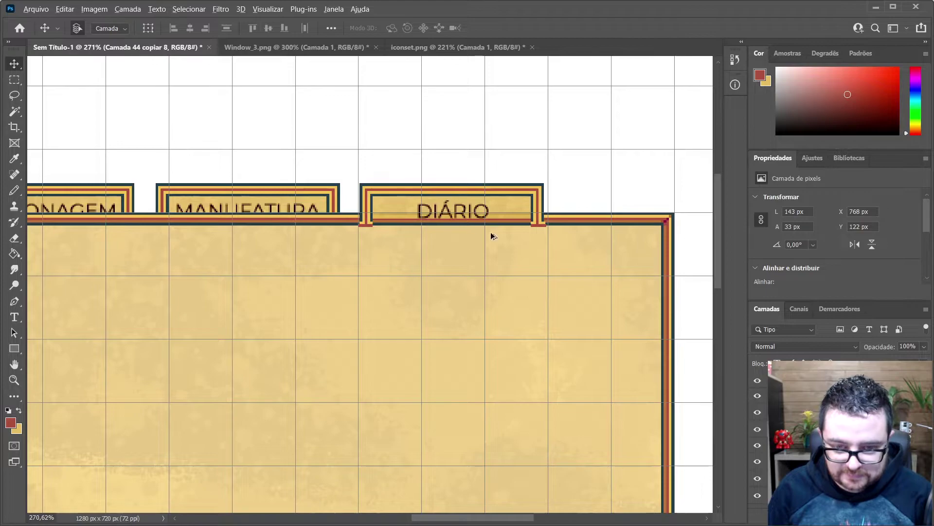
Merge the DIÁRIO copy into one layer and delete its part below Y 144 px that overlaps the panel's border.
scroll(490, 232, up, 2)
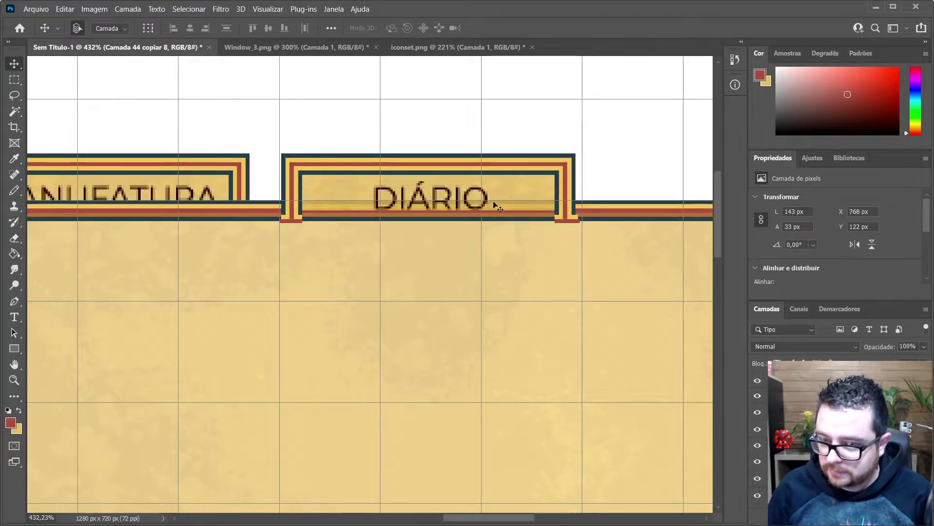
right_click(814, 396)
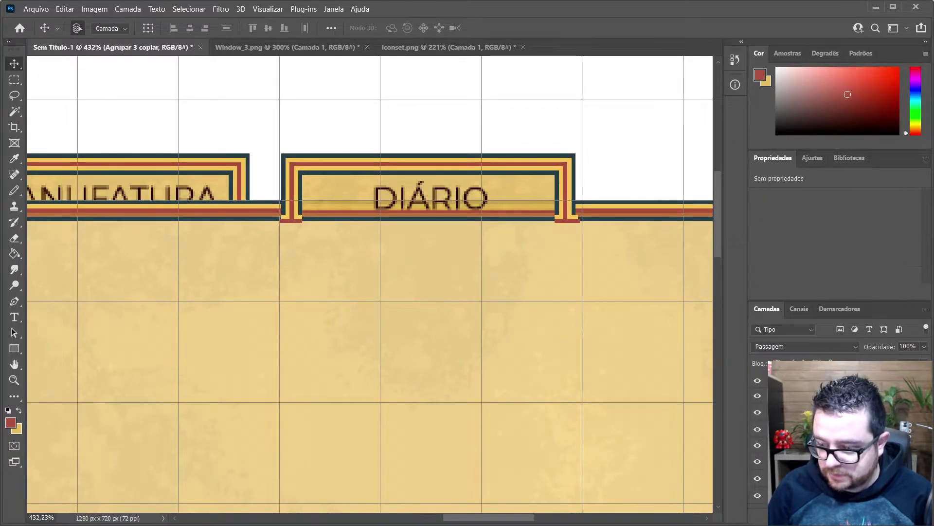
click(704, 430)
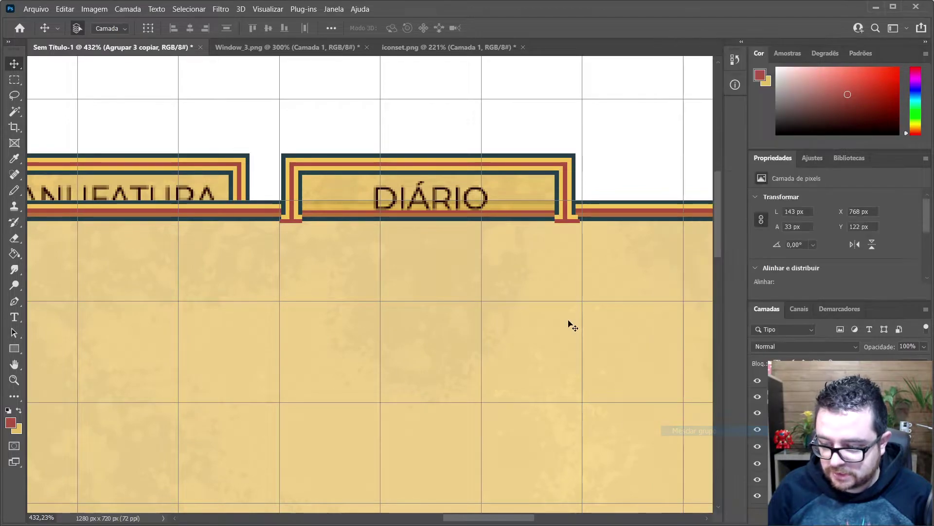
key(m)
drag(276, 201, 661, 265)
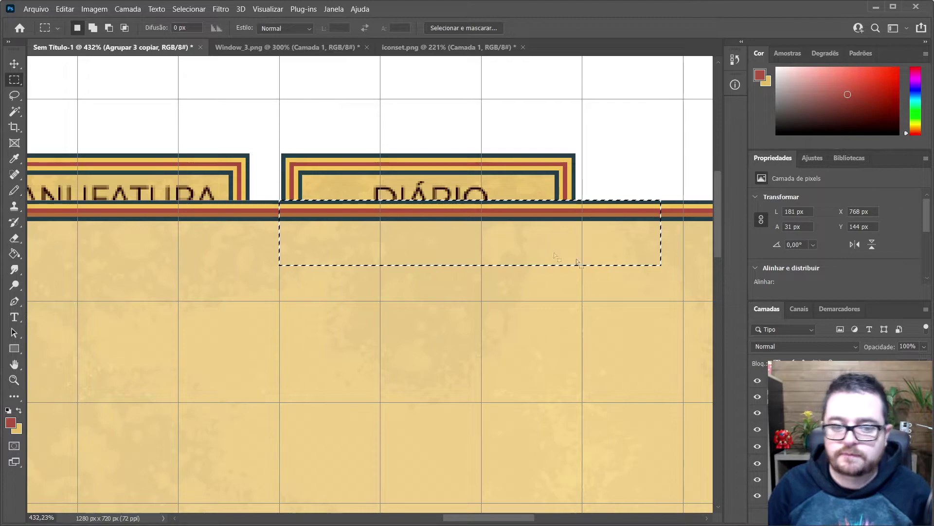
Duplicate the SISTEMA tab group from the left column and place the copy above the DIÁRIO copy near the panel.
click(384, 165)
scroll(410, 206, down, 3)
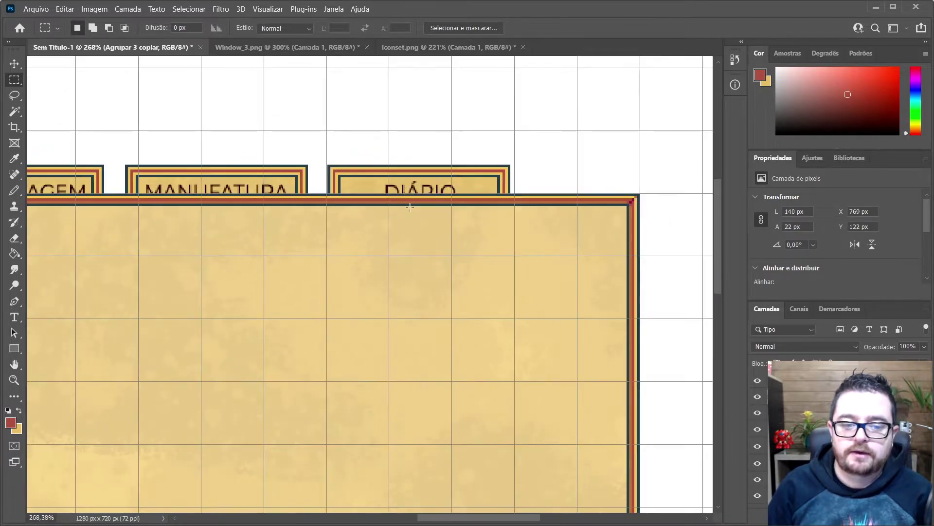
scroll(410, 207, down, 5)
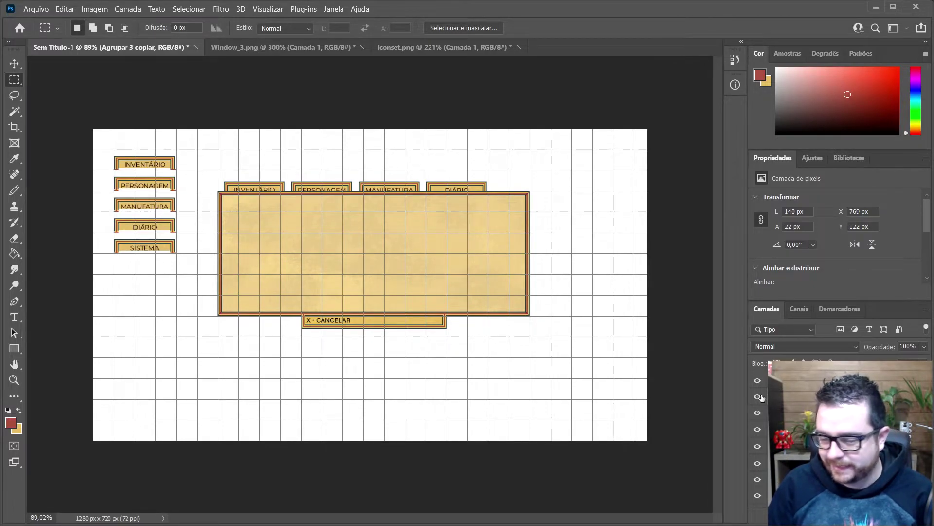
key(v)
click(151, 251)
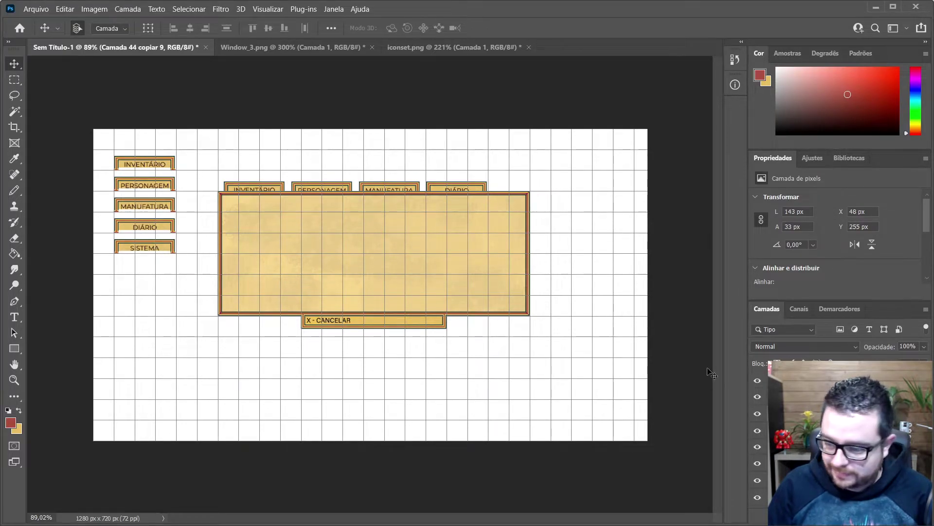
key(ctrl+g)
drag(142, 251, 441, 166)
scroll(516, 122, up, 3)
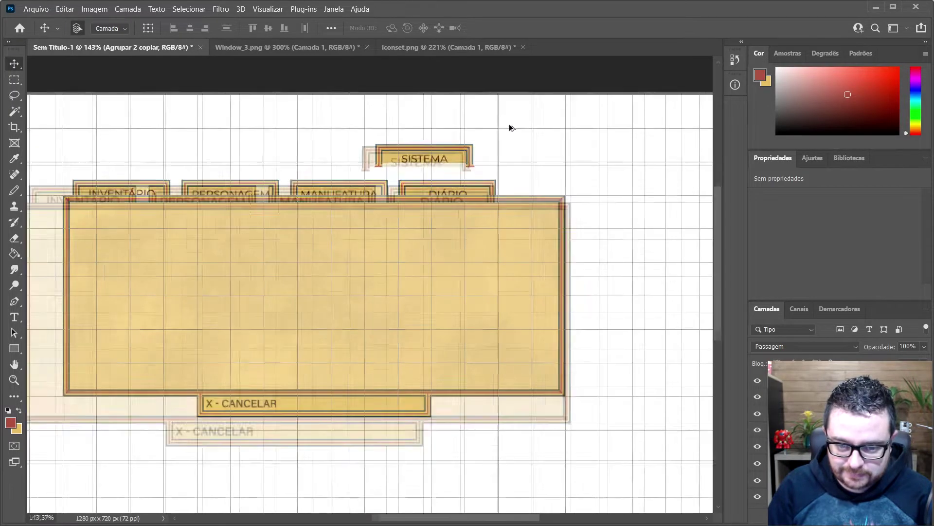
scroll(509, 125, up, 3)
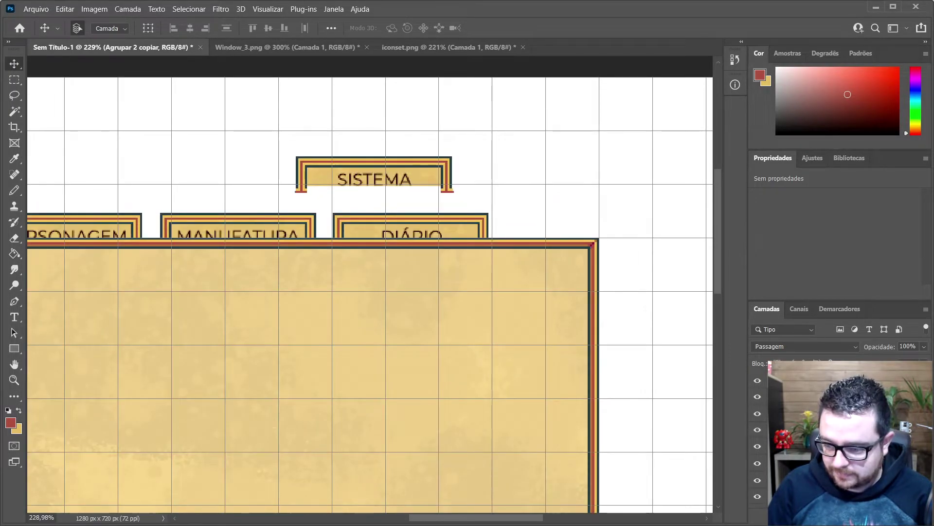
Merge the SISTEMA copy into one layer and place it right of DIÁRIO at X 913 px, Y 122 px.
right_click(822, 381)
click(720, 432)
drag(420, 166, 619, 224)
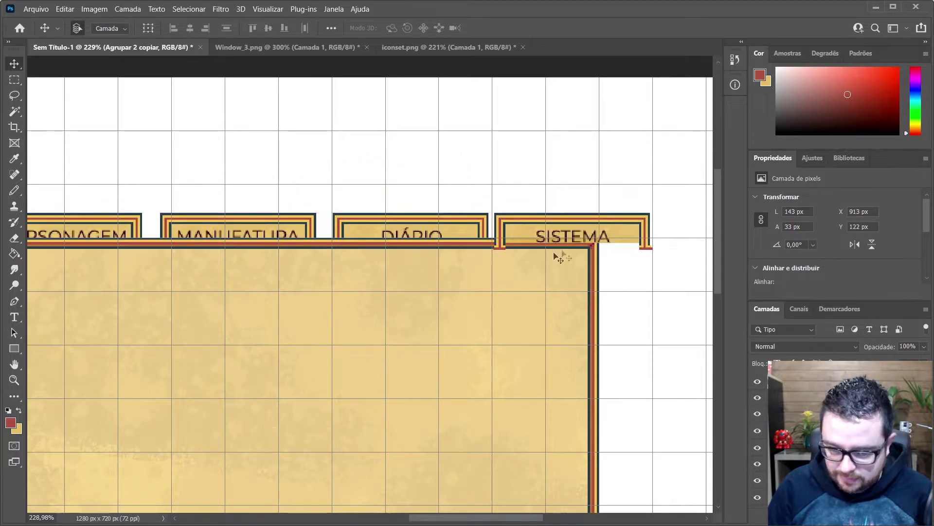
Delete the part of the SISTEMA copy below Y 144 px, where it overlaps the panel's border.
key(m)
drag(477, 238, 677, 263)
click(628, 255)
scroll(628, 255, down, 5)
scroll(307, 226, up, 4)
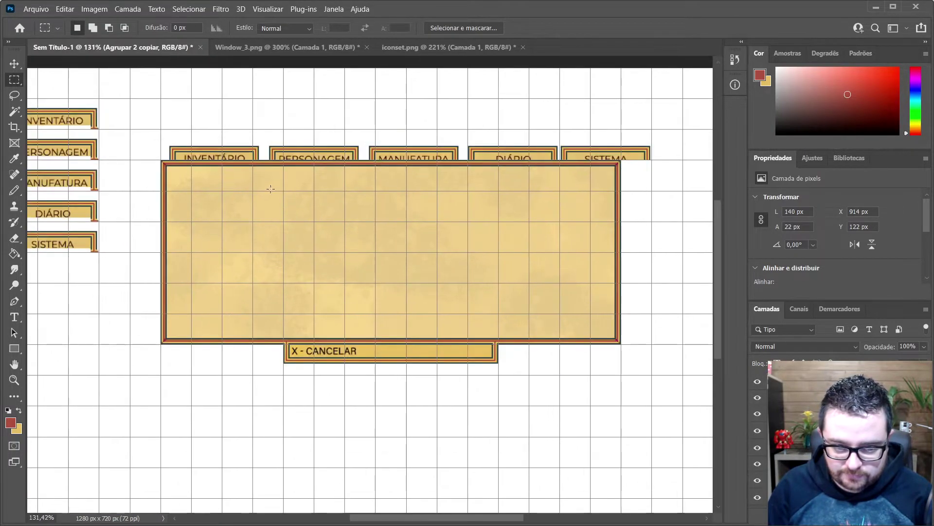
Shift the INVENTÁRIO copy along the panel's upper border to X 298 px, keeping Y 122 px.
key(v)
drag(195, 147, 185, 145)
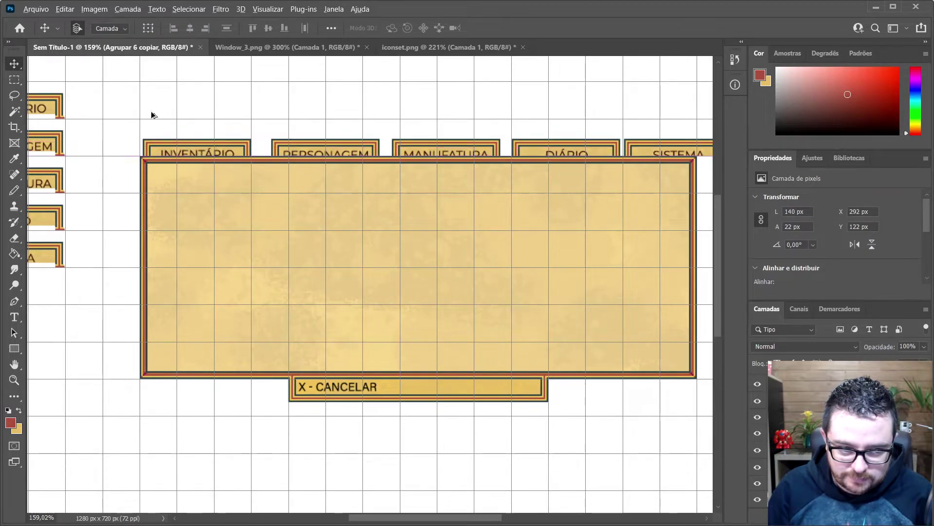
scroll(146, 131, up, 9)
drag(171, 232, 191, 232)
scroll(190, 232, down, 10)
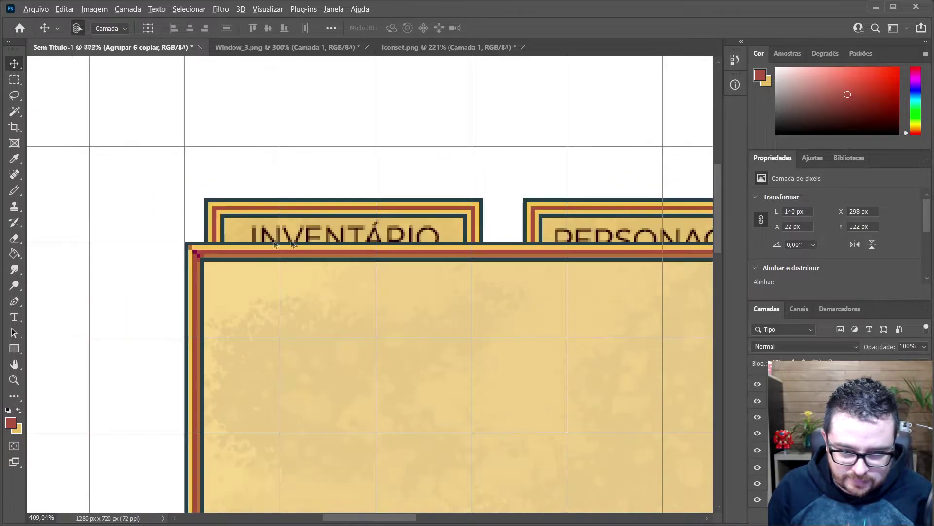
scroll(373, 202, up, 3)
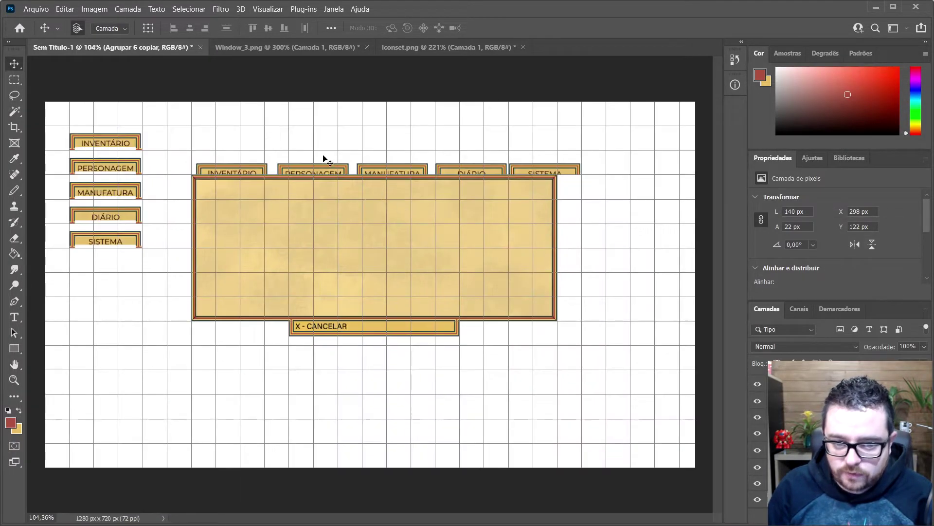
Move the PERSONAGEM, MANUFATURA and DIÁRIO copies off the border into the empty area above the panel.
drag(324, 168, 319, 142)
drag(396, 172, 373, 128)
drag(472, 171, 460, 128)
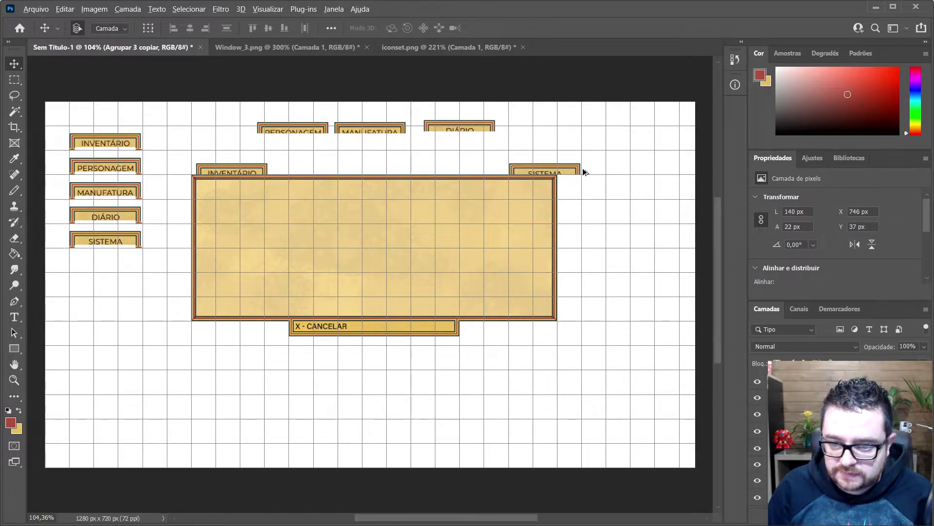
Move the SISTEMA copy inside the panel's upper right corner at X 858 px, Y 122 px.
scroll(582, 168, up, 5)
drag(550, 174, 438, 201)
scroll(506, 197, up, 8)
scroll(476, 201, up, 3)
scroll(379, 195, down, 16)
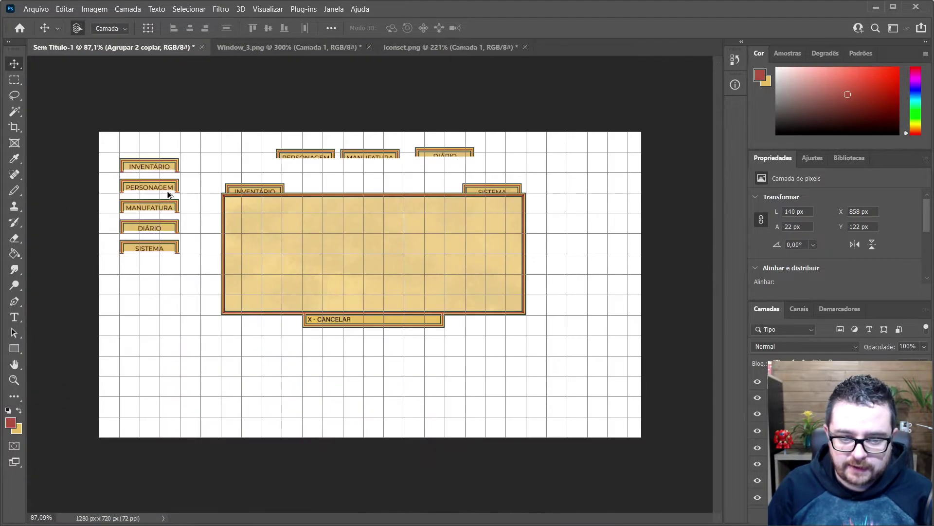
Place the MANUFATURA copy near the middle of the panel's upper border and the PERSONAGEM copy beside it at X 438 px.
scroll(394, 175, up, 5)
drag(373, 73, 385, 158)
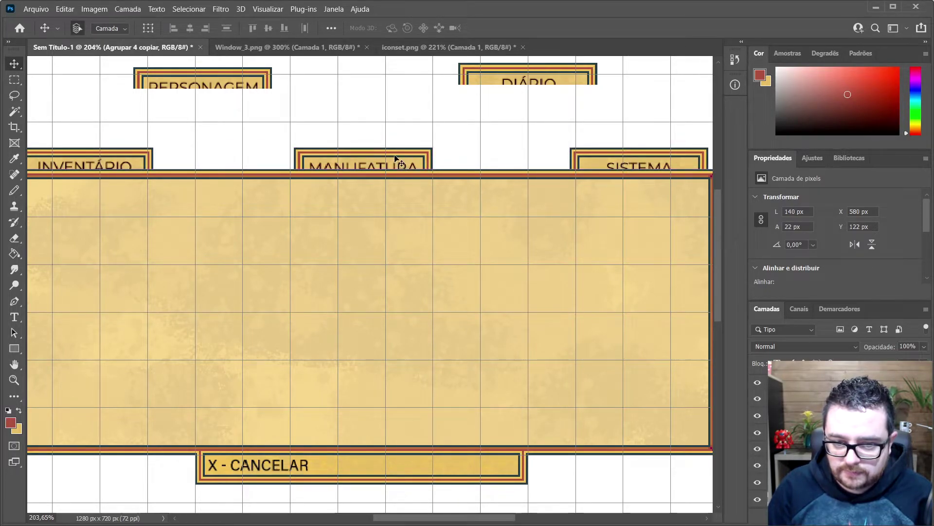
drag(395, 158, 392, 159)
drag(229, 93, 257, 159)
scroll(556, 156, down, 3)
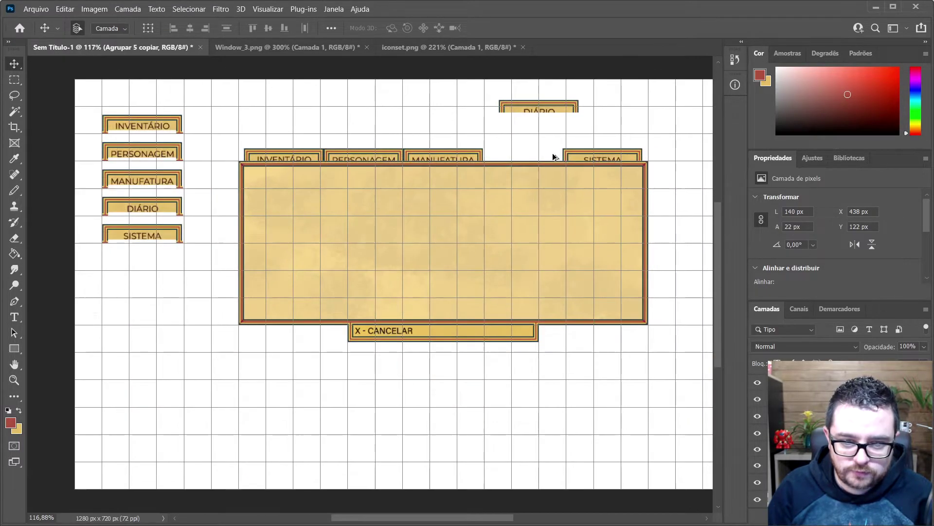
Try to widen the panel by shifting the right part of its background layer to the right.
click(556, 191)
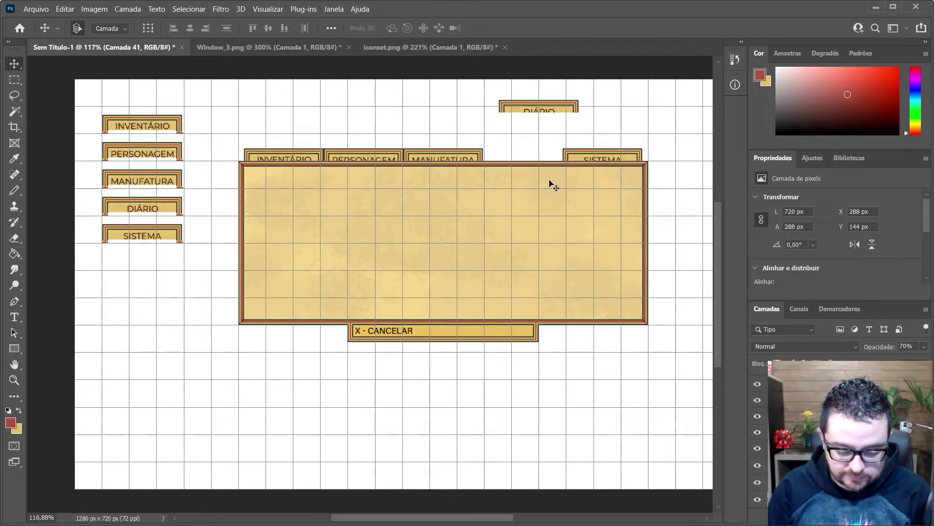
key(m)
drag(440, 119, 658, 433)
drag(543, 291, 556, 290)
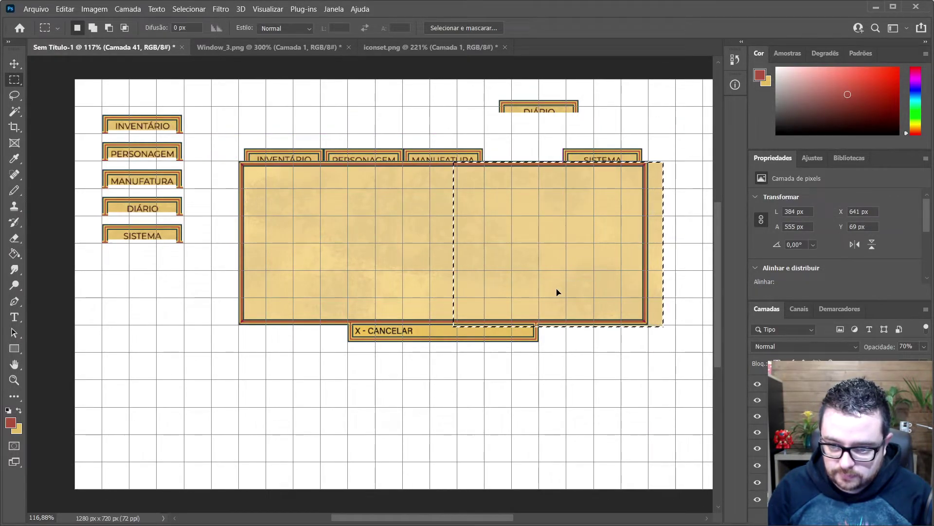
key(ctrl+z)
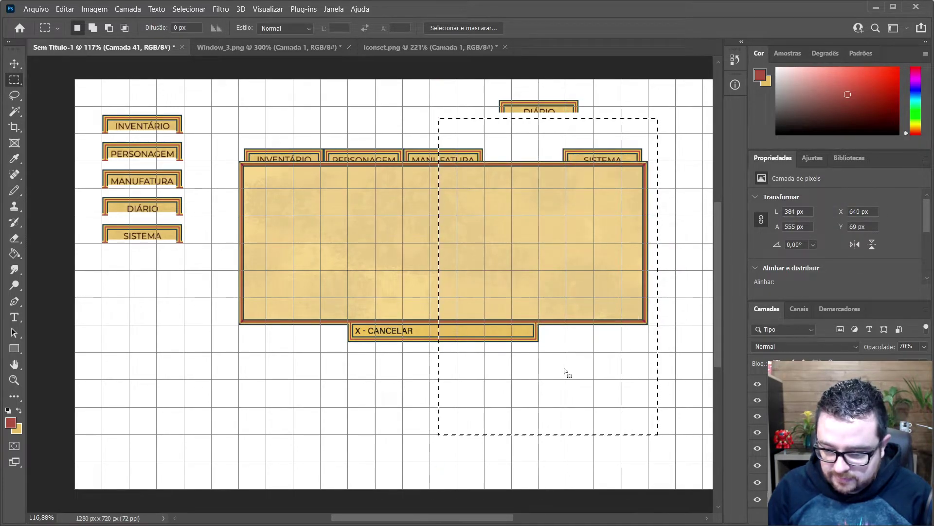
key(ctrl+Left)
key(ctrl+d)
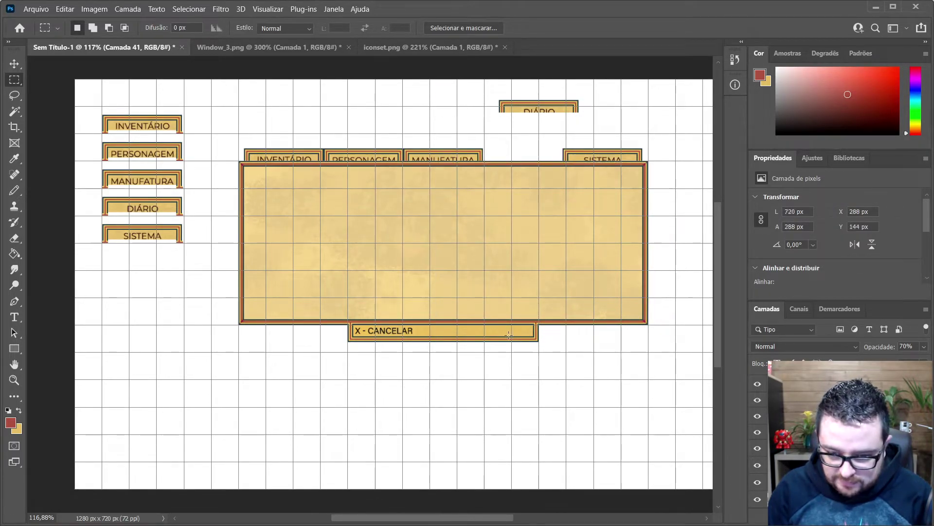
Select the panel's layers together with the X - CANCELAR box and merge them into one layer.
scroll(501, 326, up, 2)
key(v)
key(alt)
shift+click(506, 335)
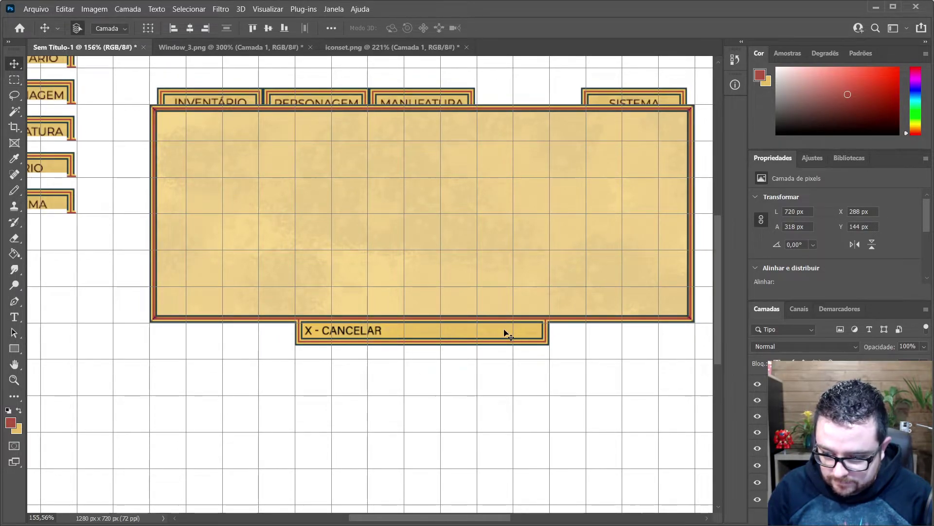
right_click(808, 450)
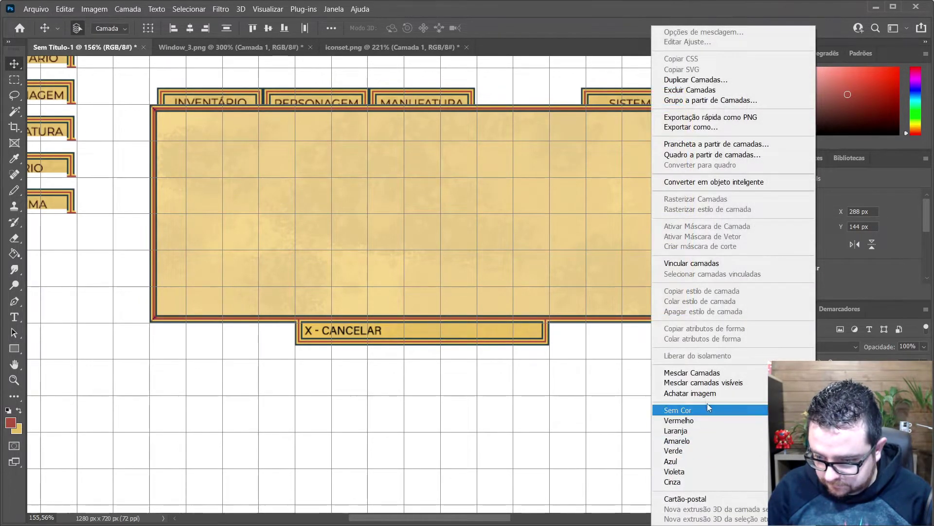
click(667, 369)
Select the right part of the merged panel and CANCELAR box and shift it 37 px to the right.
scroll(555, 218, down, 3)
scroll(555, 217, down, 1)
key(m)
drag(376, 169, 627, 388)
drag(479, 281, 489, 282)
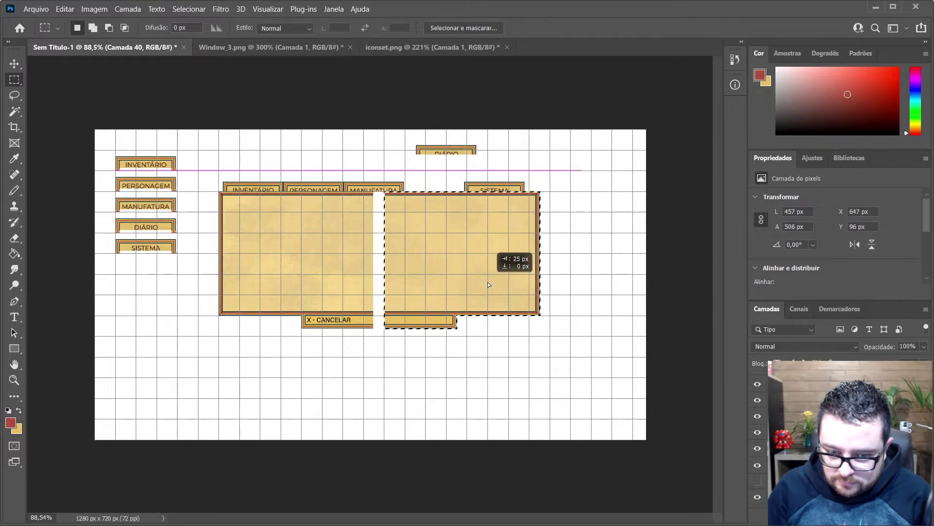
key(ctrl+z)
drag(420, 262, 503, 401)
key(ctrl+z)
drag(401, 239, 414, 238)
key(ctrl+d)
scroll(384, 297, up, 3)
scroll(384, 297, up, 5)
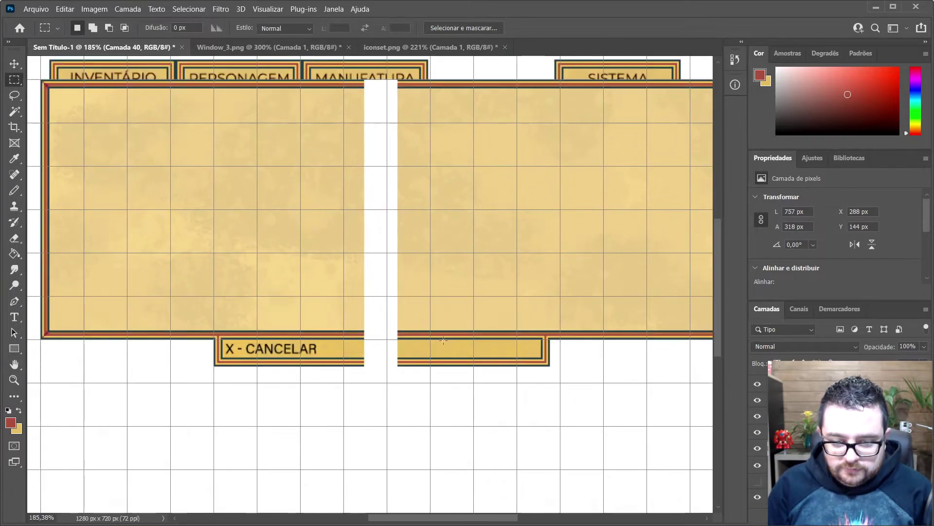
Copy a 36 px wide full-height strip of the panel into the gap between its two halves.
drag(356, 82, 406, 468)
scroll(413, 365, down, 3)
scroll(395, 268, up, 3)
mouse_move(396, 271)
mouse_down()
mouse_move(442, 268)
mouse_move(398, 260)
mouse_up()
key(ctrl+s)
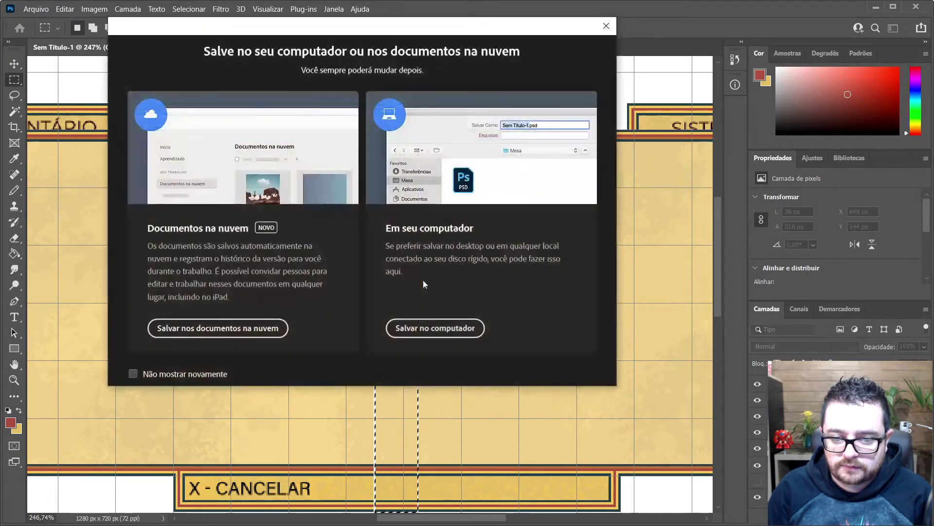
key(Escape)
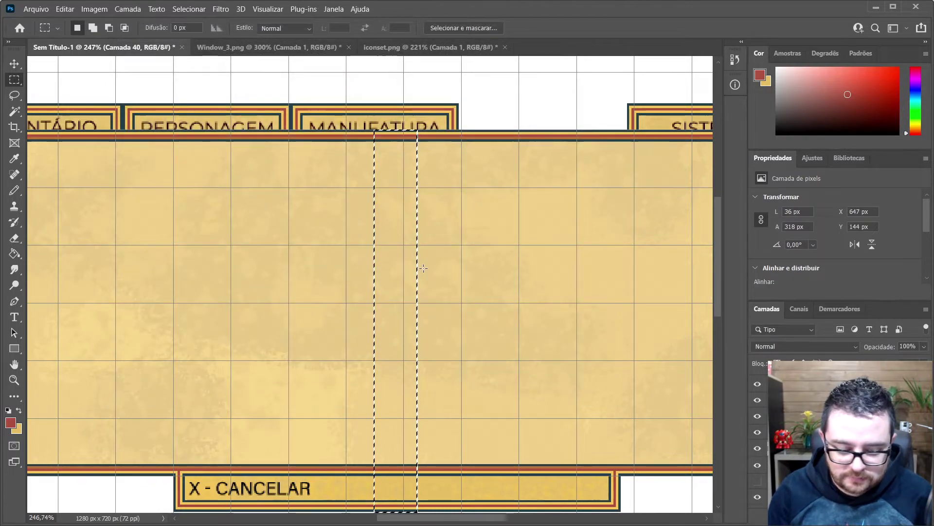
key(ctrl+d)
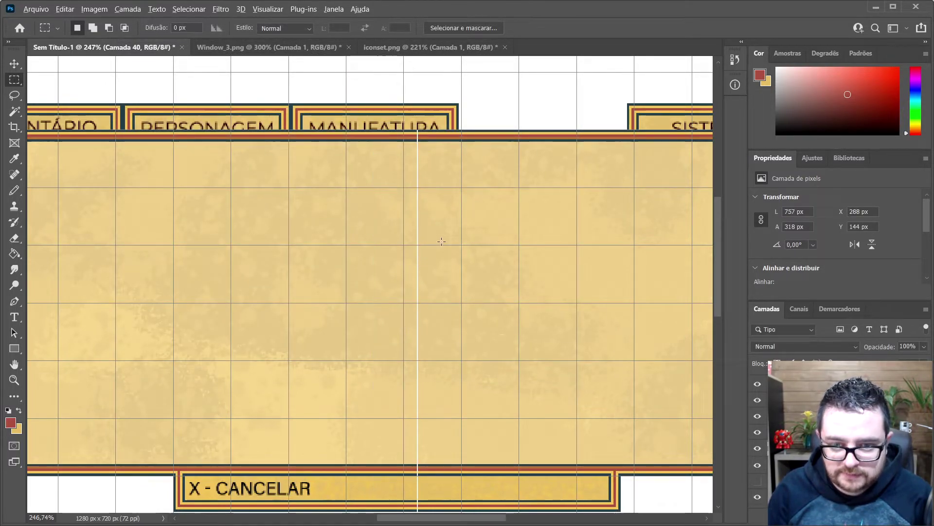
Close the remaining 1 px vertical gap in the panel and CANCELAR box, making the merged layer 756 px wide.
scroll(452, 258, down, 2)
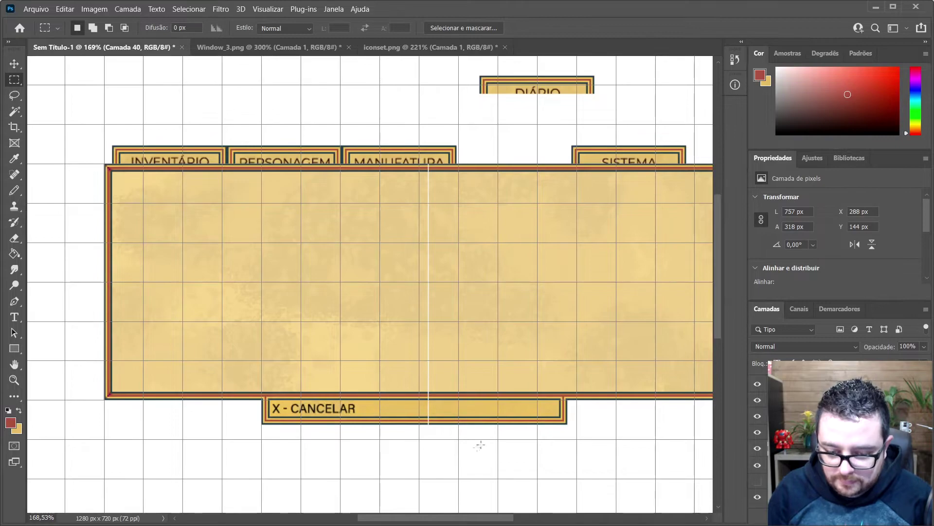
drag(433, 436, 429, 407)
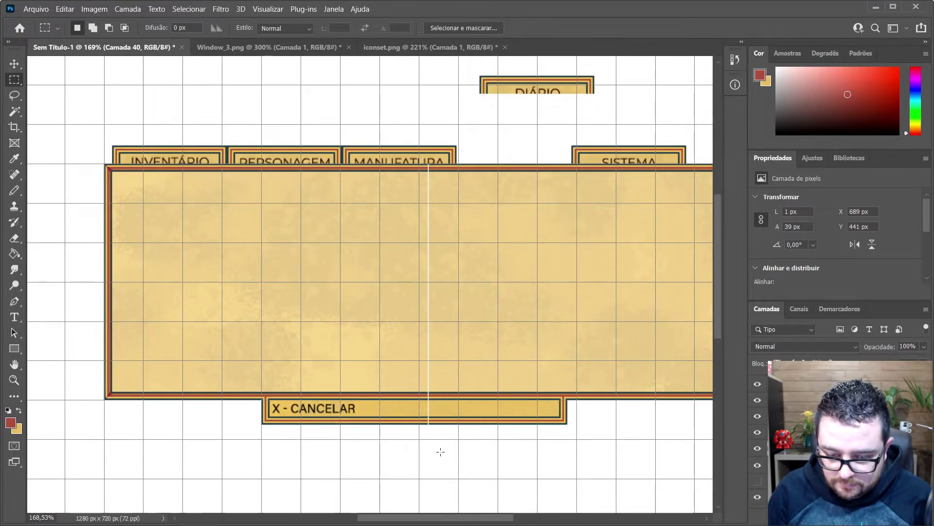
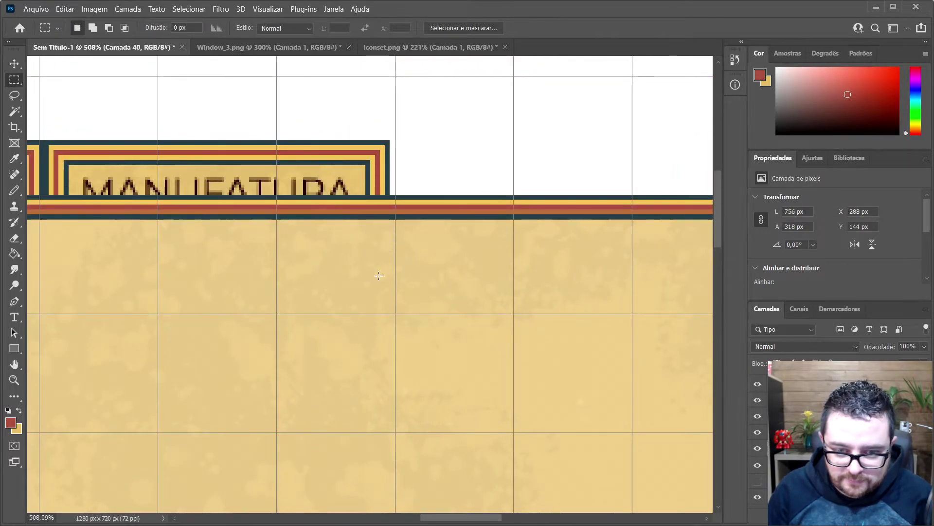
scroll(377, 277, down, 6)
key(ctrl+0)
scroll(419, 182, up, 2)
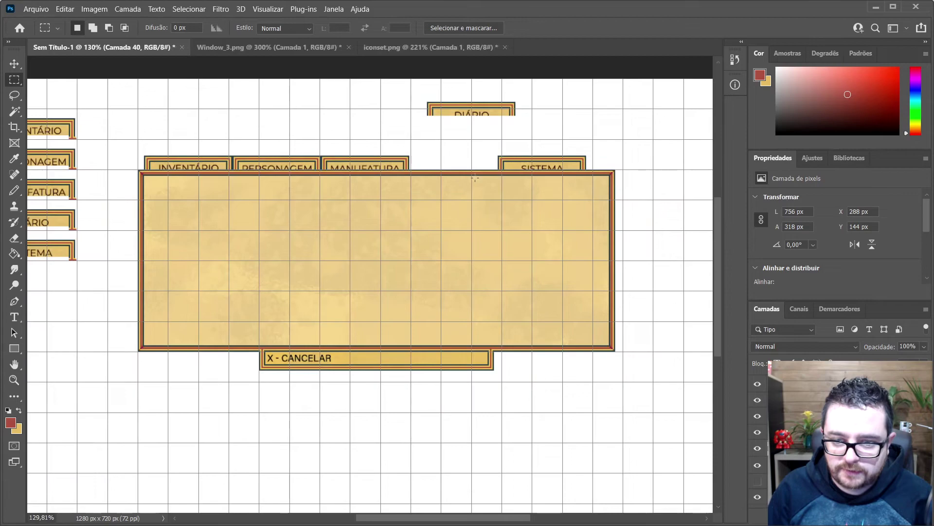
Move the SISTEMA copy near the right end of the widened panel's upper border at X 894 px, Y 122 px.
key(v)
scroll(607, 167, up, 5)
drag(544, 162, 594, 174)
scroll(594, 174, up, 6)
scroll(593, 174, up, 3)
drag(535, 142, 543, 108)
key(Right)
scroll(534, 247, down, 3)
scroll(481, 137, down, 10)
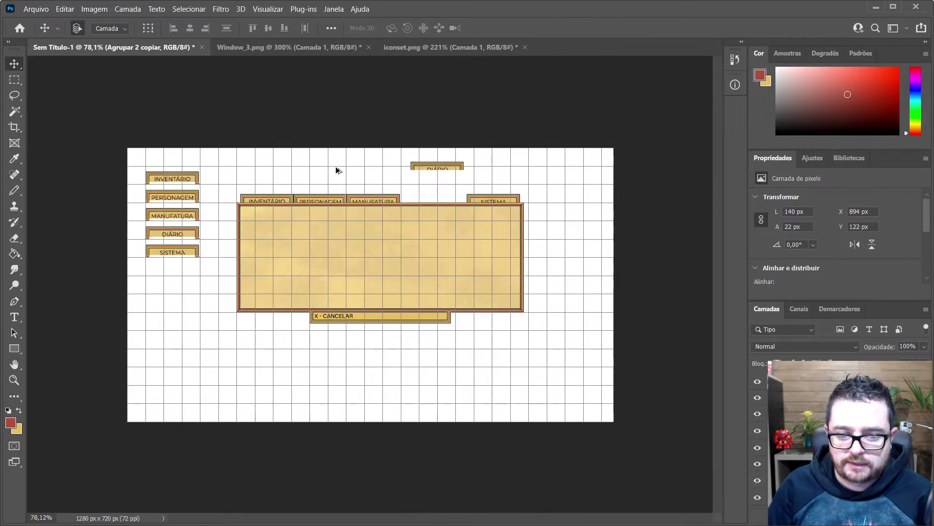
Move the PERSONAGEM copy up off the border and centre the MANUFATURA copy on the panel's upper border.
scroll(348, 187, up, 4)
scroll(394, 172, down, 3)
drag(408, 172, 419, 168)
drag(334, 155, 335, 101)
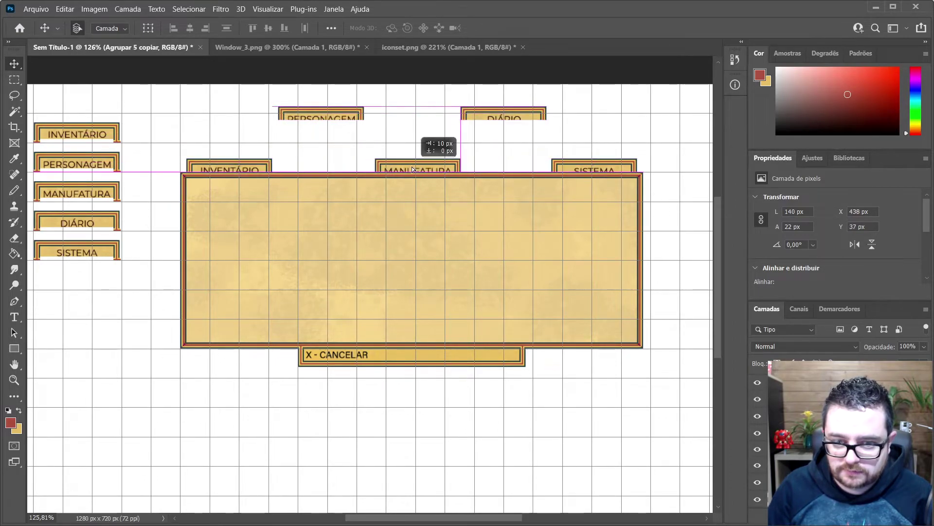
click(395, 129)
drag(412, 167, 415, 169)
Place the DIÁRIO copy at X 745 px between MANUFATURA and SISTEMA, and PERSONAGEM at X 447 px, Y 122 px.
drag(486, 104, 499, 162)
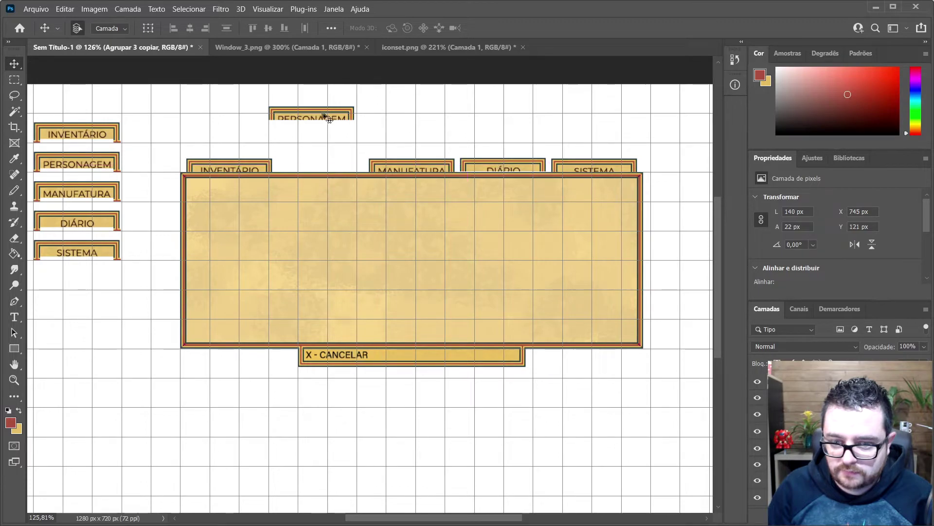
key(Down)
drag(292, 112, 303, 163)
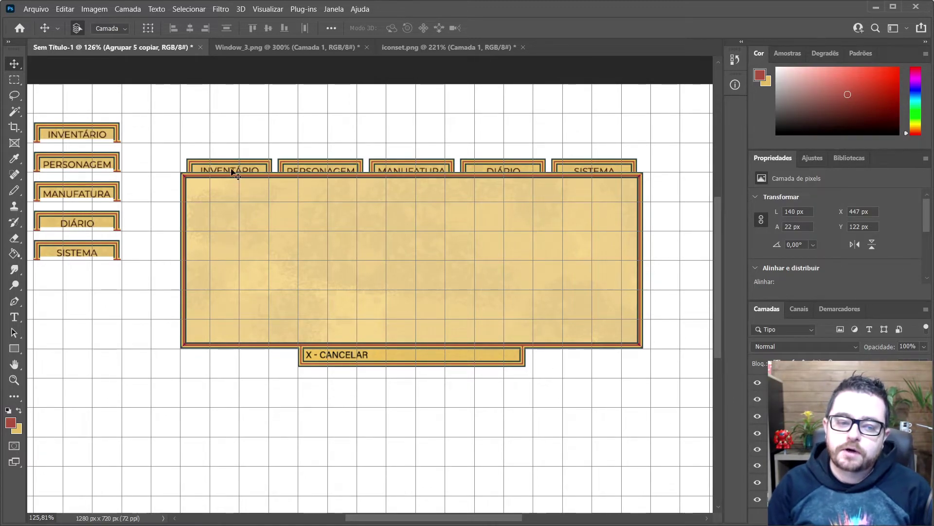
Try to move the frame of the left column's INVENTÁRIO tab to above the panel.
drag(89, 131, 240, 135)
key(ctrl+z)
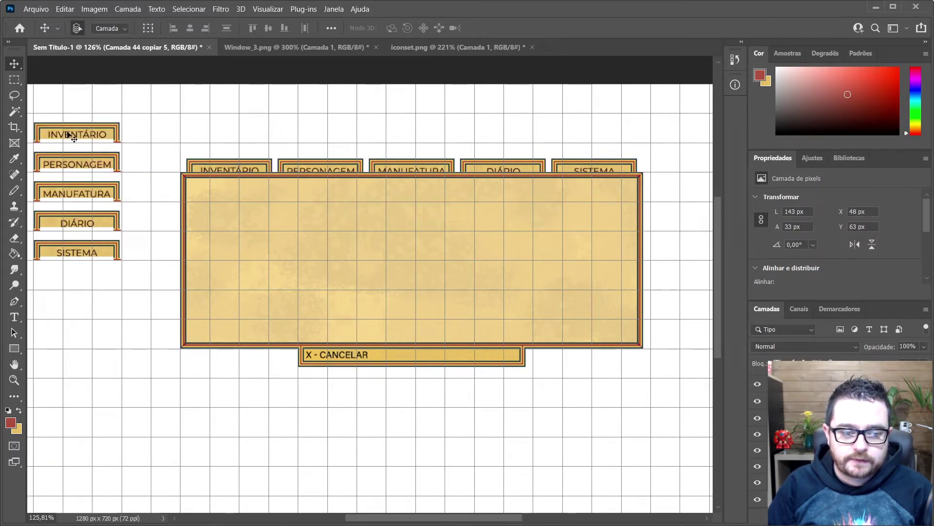
key(ctrl+z)
key(ctrl+shift+z)
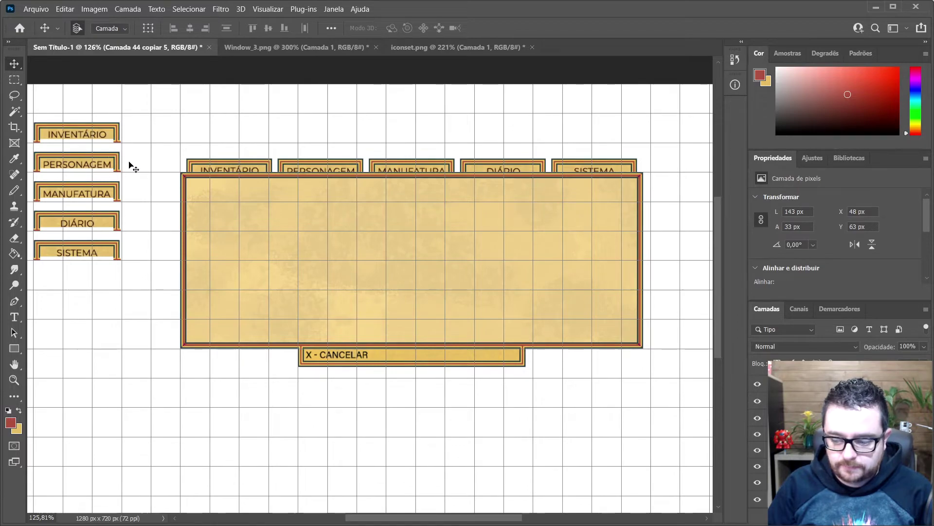
Merge the left column's INVENTÁRIO tab group into a single layer.
click(77, 134)
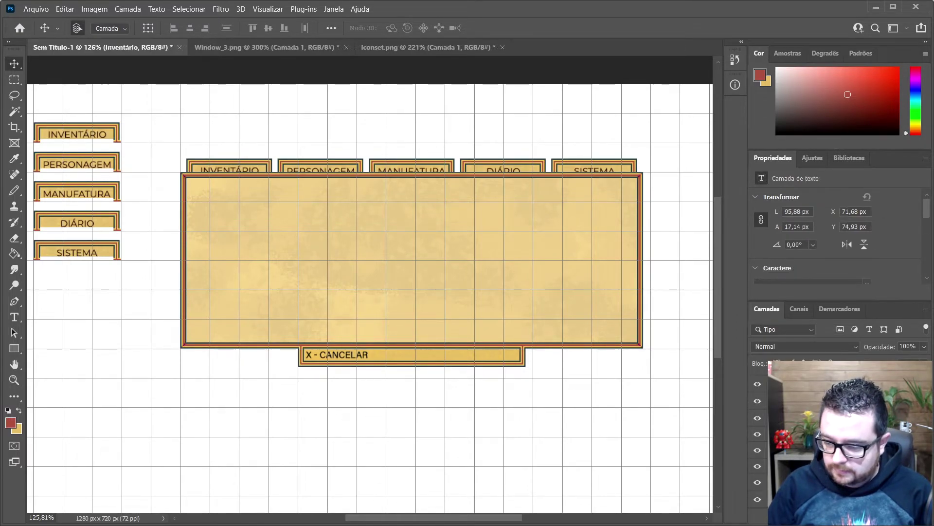
right_click(808, 434)
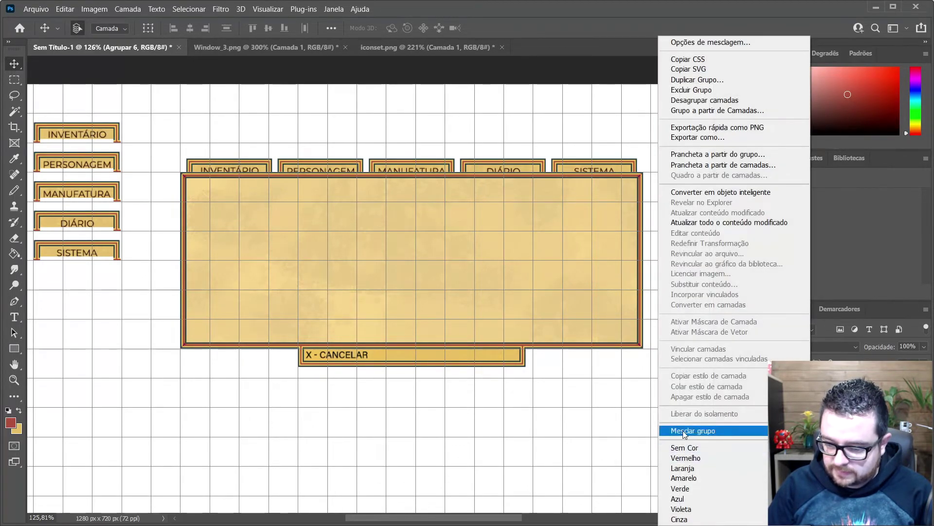
click(693, 430)
Remove the merged INVENTÁRIO tab from the left column and paste it over the panel's upper border at X 297 px, Y 117 px.
drag(82, 128, 230, 149)
key(Delete)
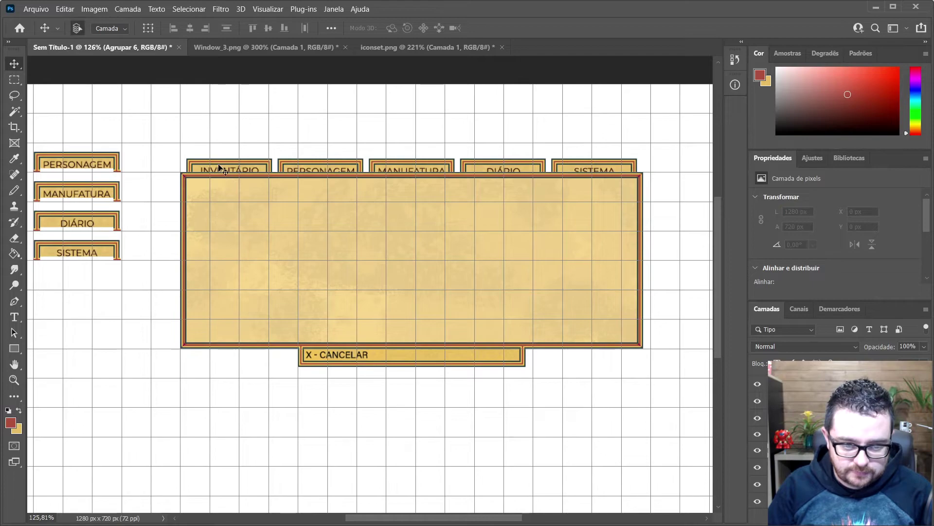
key(ctrl+v)
drag(414, 308, 217, 149)
scroll(248, 166, up, 5)
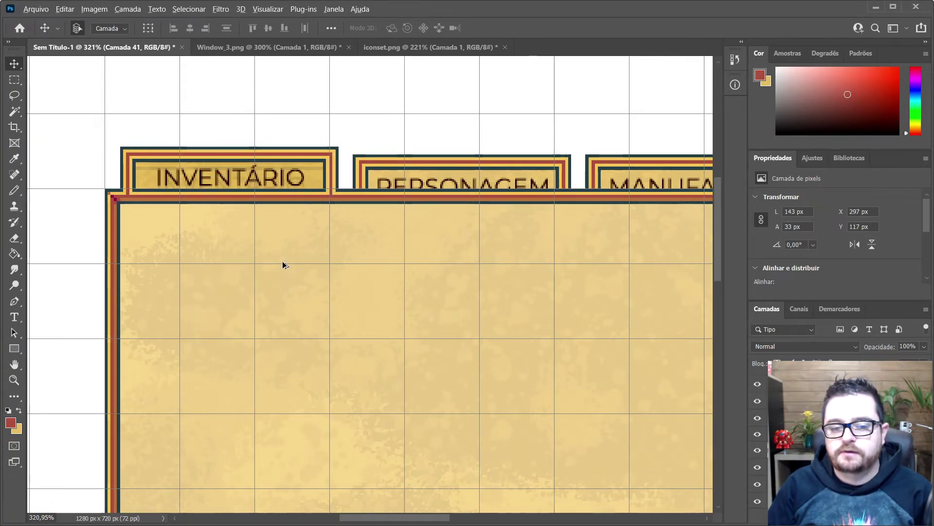
Duplicate the left column's SISTEMA tab below it, with the frame at X 48 px, Y 303 px and the label centred inside.
scroll(280, 256, down, 8)
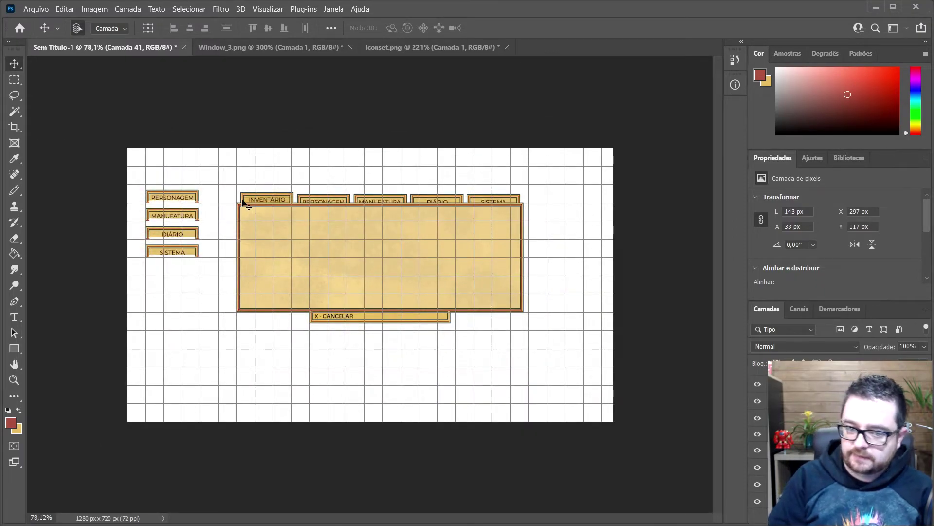
scroll(314, 194, up, 5)
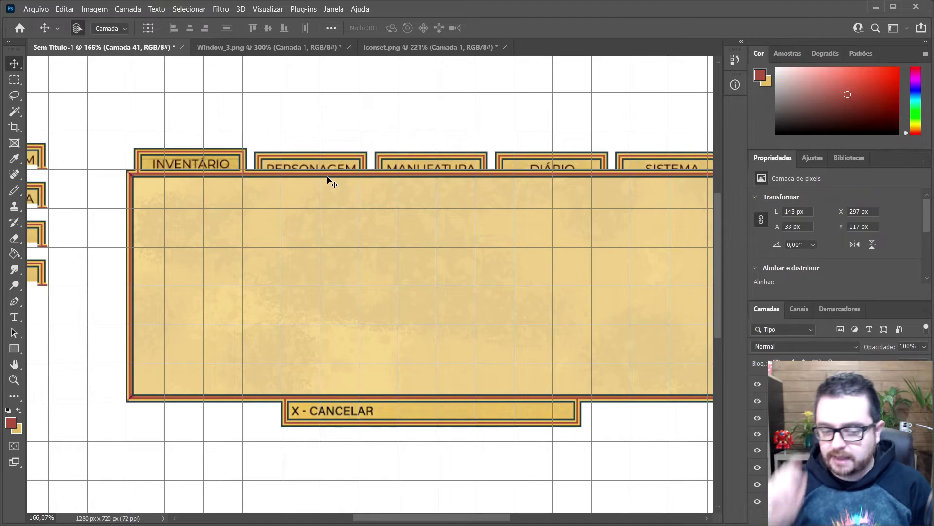
scroll(326, 183, down, 2)
scroll(223, 261, down, 2)
scroll(168, 244, up, 2)
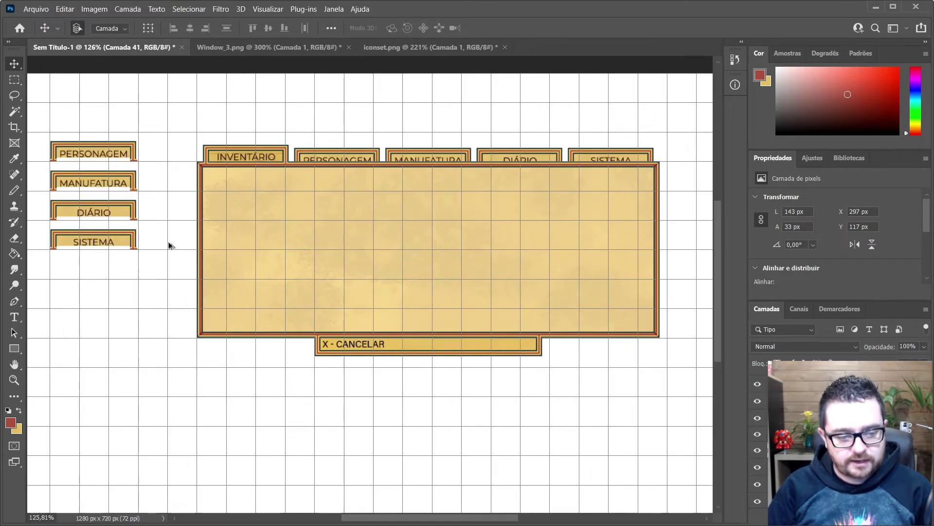
drag(124, 238, 120, 271)
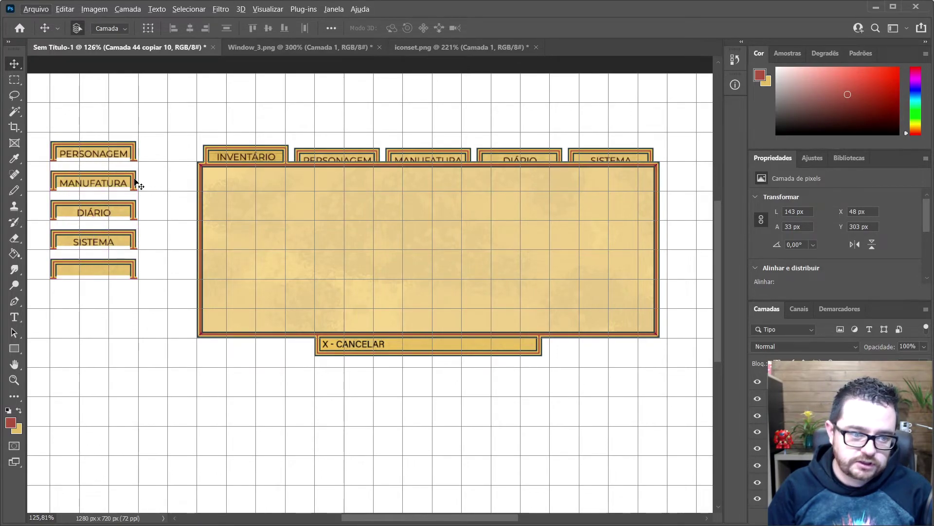
click(74, 157)
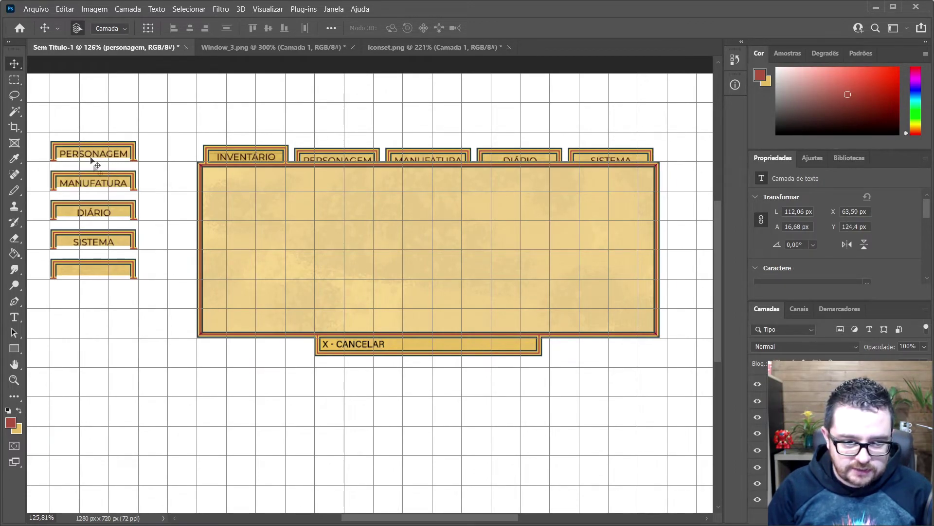
drag(100, 242, 90, 274)
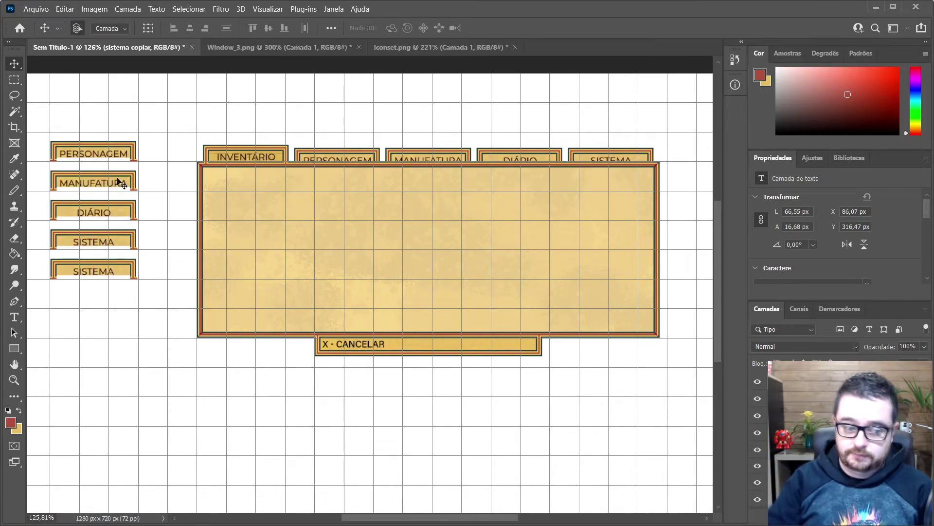
Move the pasted INVENTÁRIO tab above the panel to X 295 px, Y 78 px, and the X - CANCELAR text below its bar at Y 525,8 px.
scroll(127, 174, up, 4)
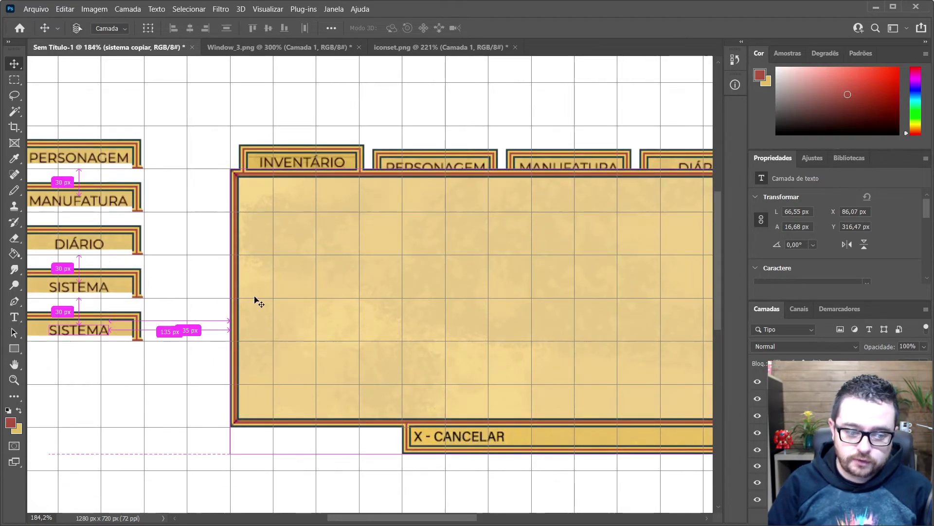
scroll(104, 340, left, 2)
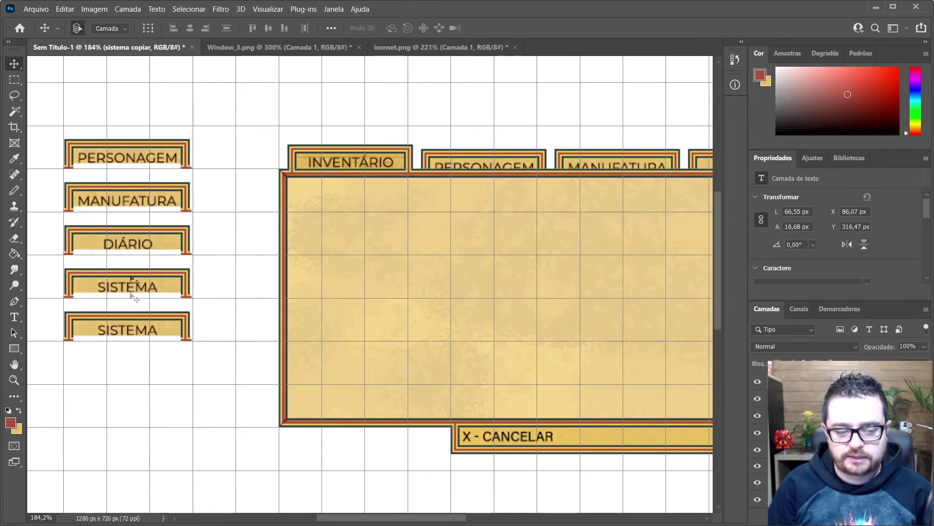
scroll(184, 351, down, 1)
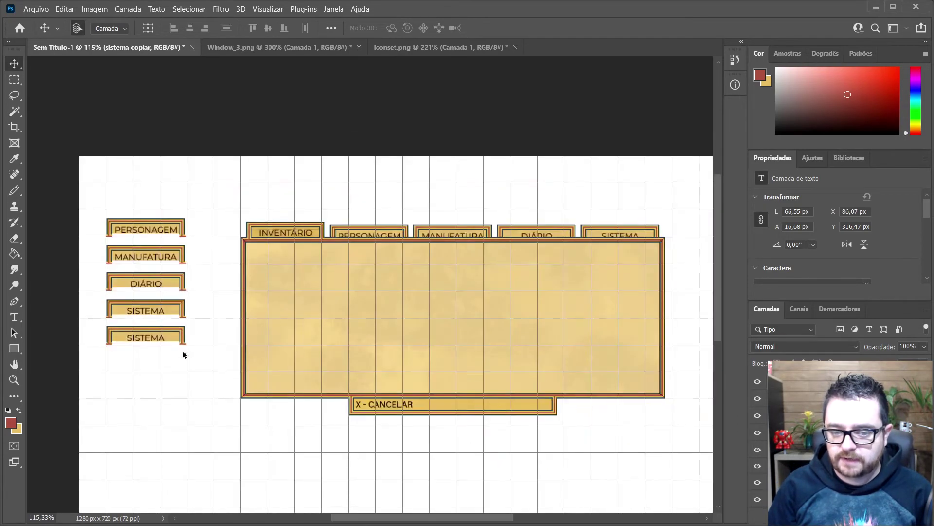
scroll(183, 351, down, 1)
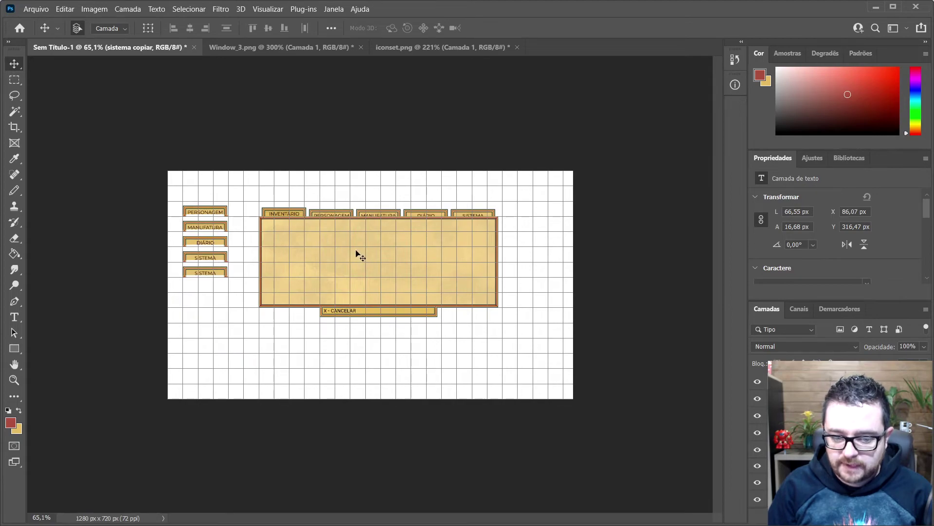
scroll(355, 251, up, 1)
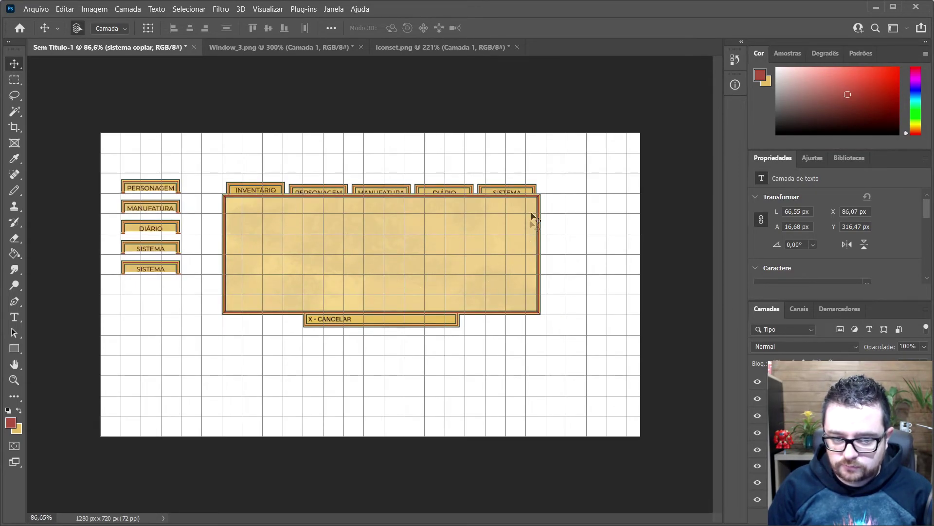
drag(261, 191, 261, 176)
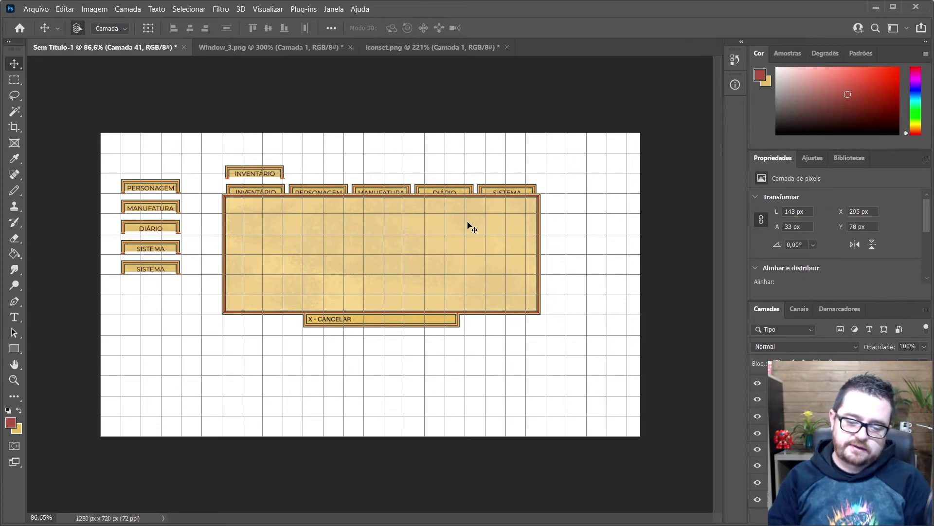
drag(325, 323, 334, 359)
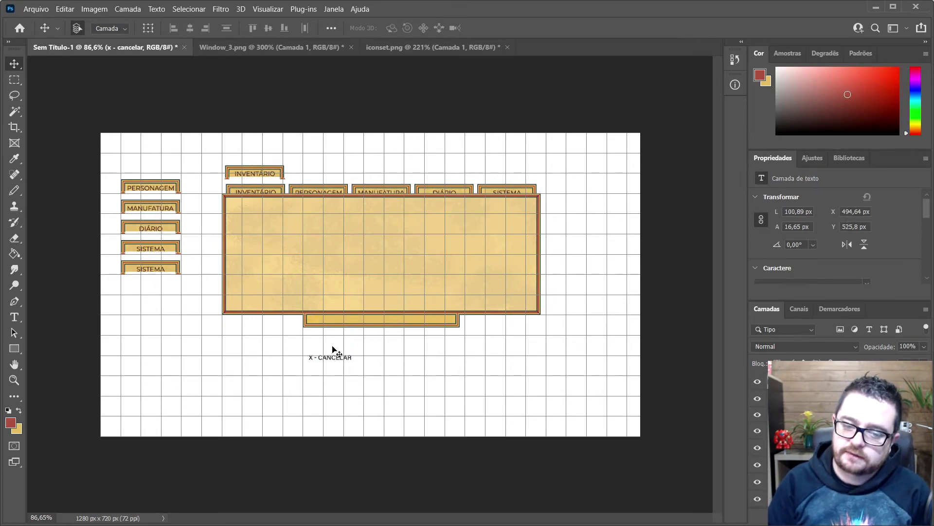
Switch to Microsoft Whiteboard and examine the Inventário window sketch with its tabs, hotkey row, item rows and help bar.
key(alt+Tab)
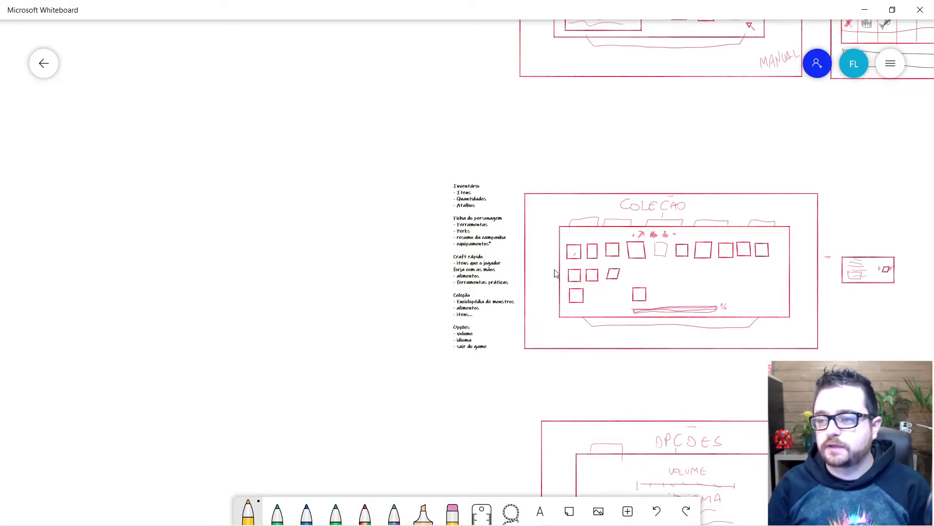
scroll(556, 189, up, 2)
scroll(545, 175, up, 1)
scroll(492, 101, down, 3)
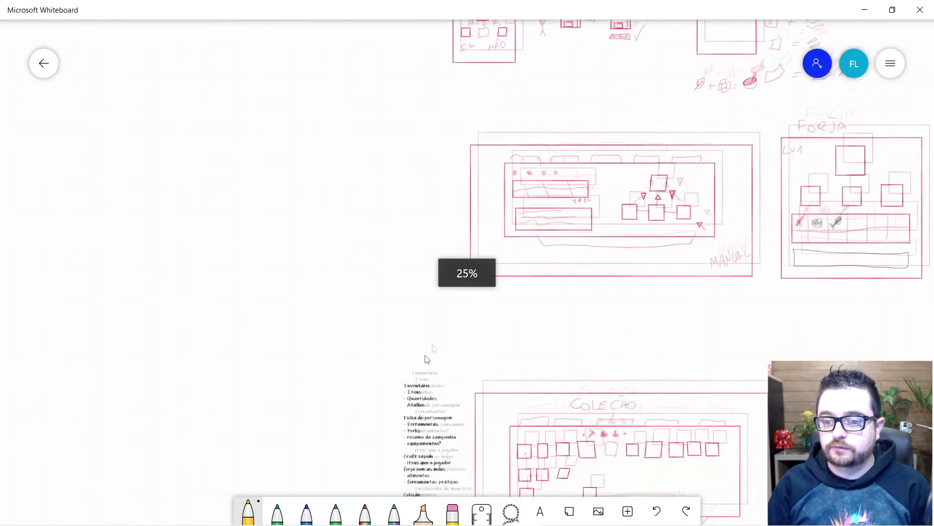
scroll(415, 117, up, 10)
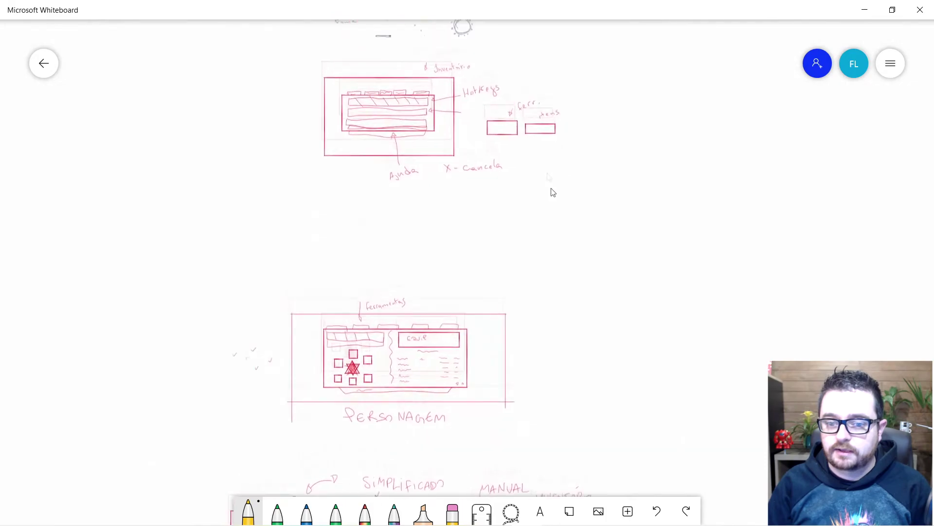
scroll(523, 257, up, 5)
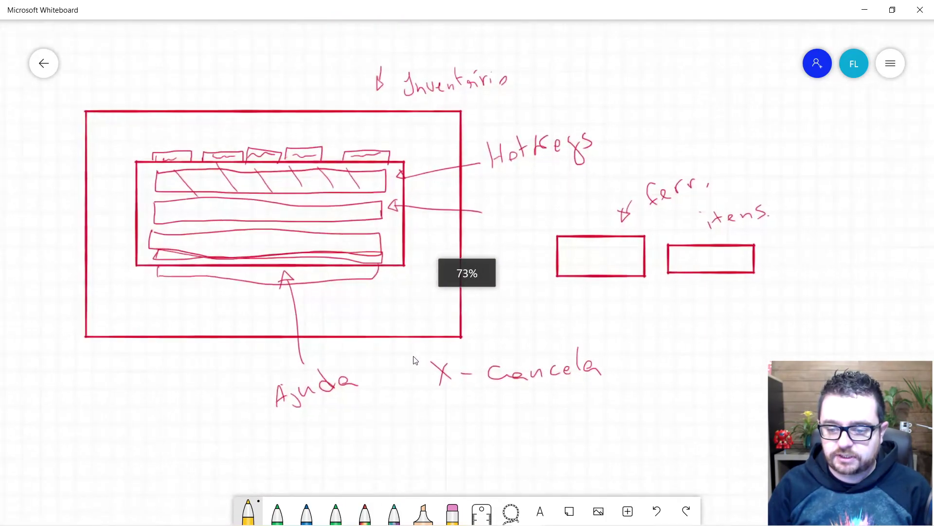
scroll(530, 318, down, 2)
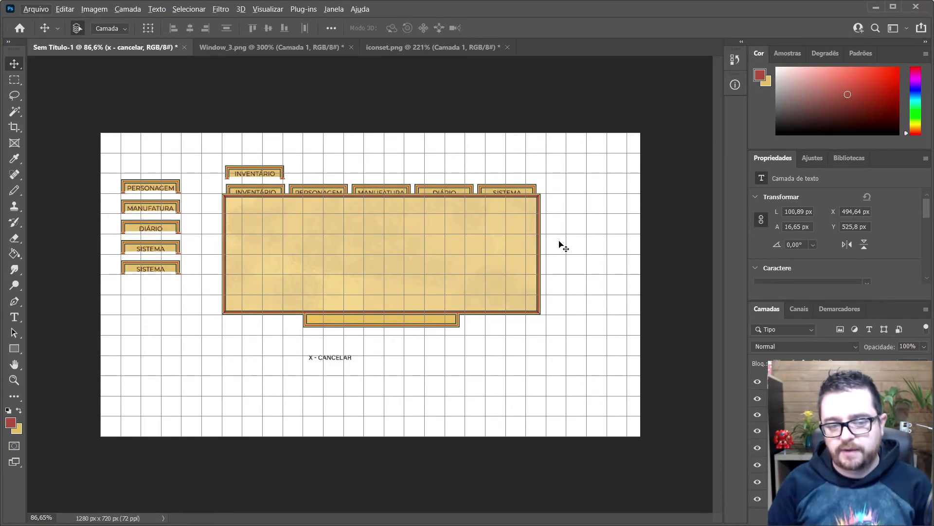
Return to Photoshop and inspect the panel's upper-left border corner beside the INVENTÁRIO tab up close.
scroll(323, 208, up, 2)
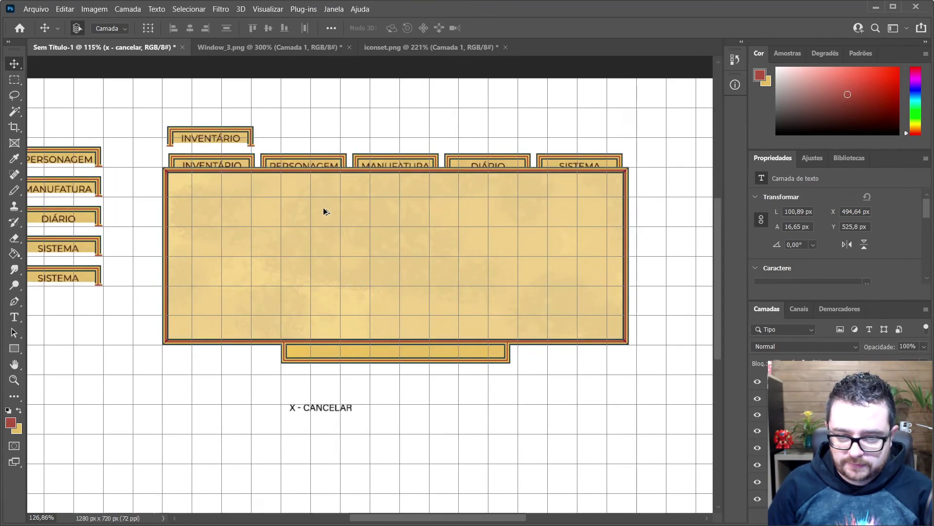
scroll(323, 209, up, 2)
scroll(97, 144, up, 6)
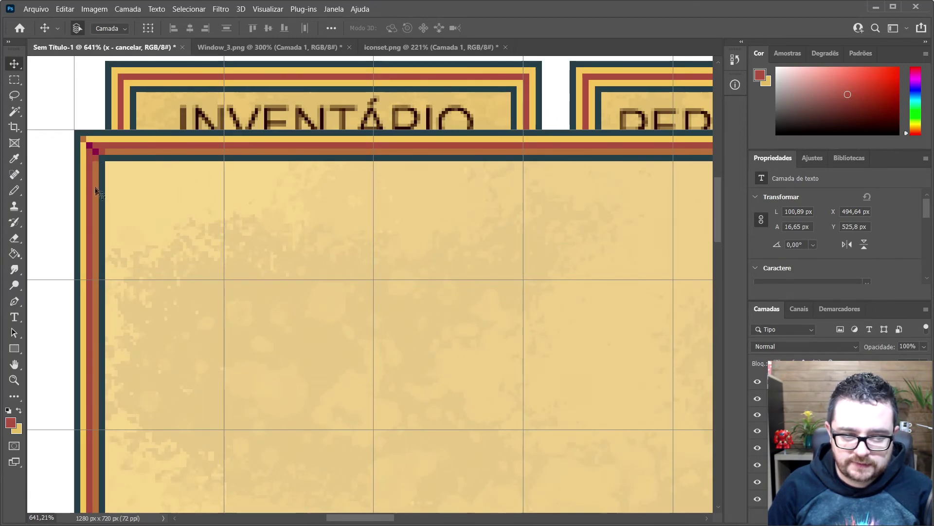
scroll(361, 297, down, 10)
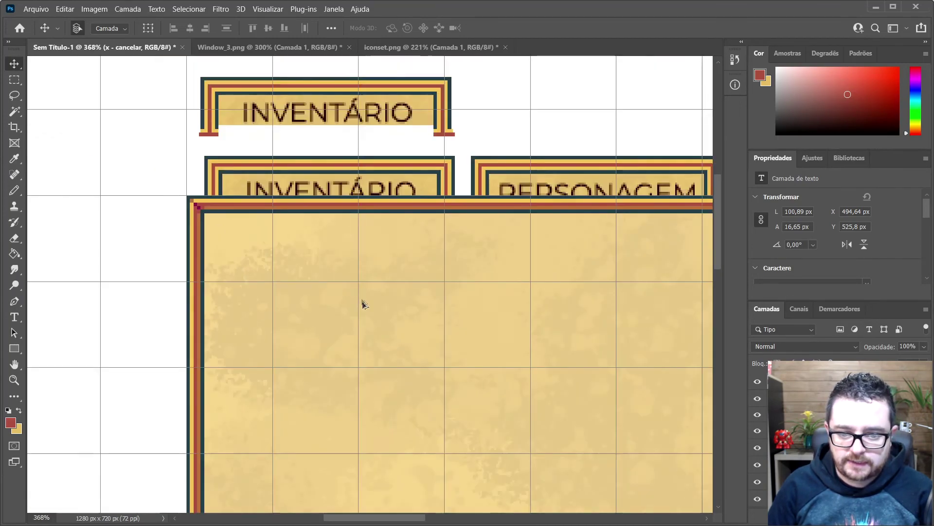